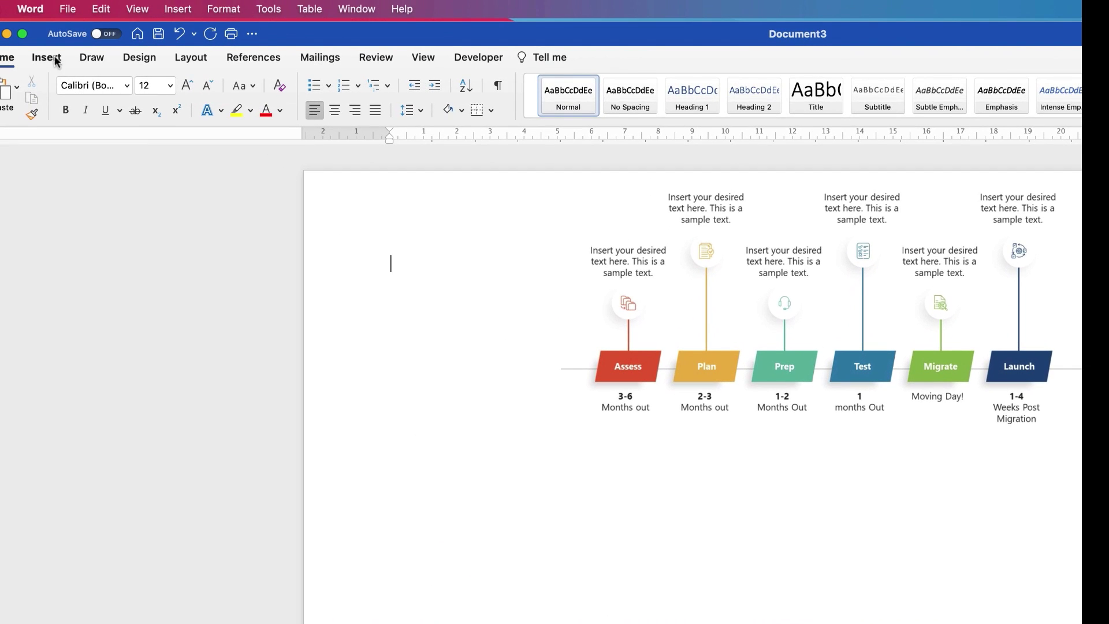
Draw a vertical straight line about 1.6 cm high rising from the top centre of the first blue parallelogram.
left_click(46, 57)
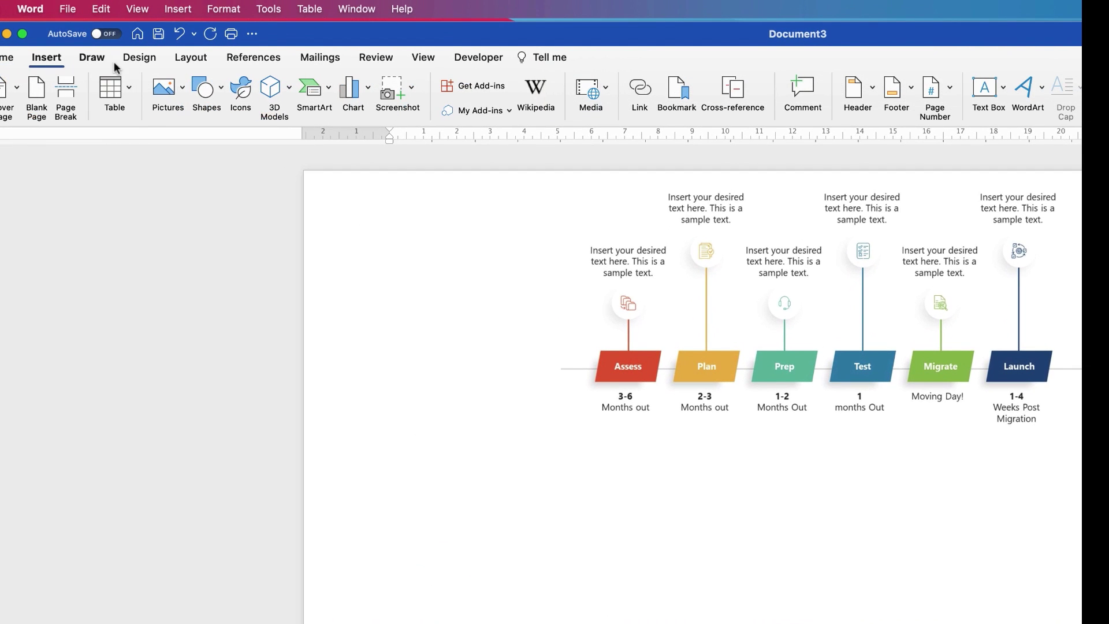
left_click(221, 91)
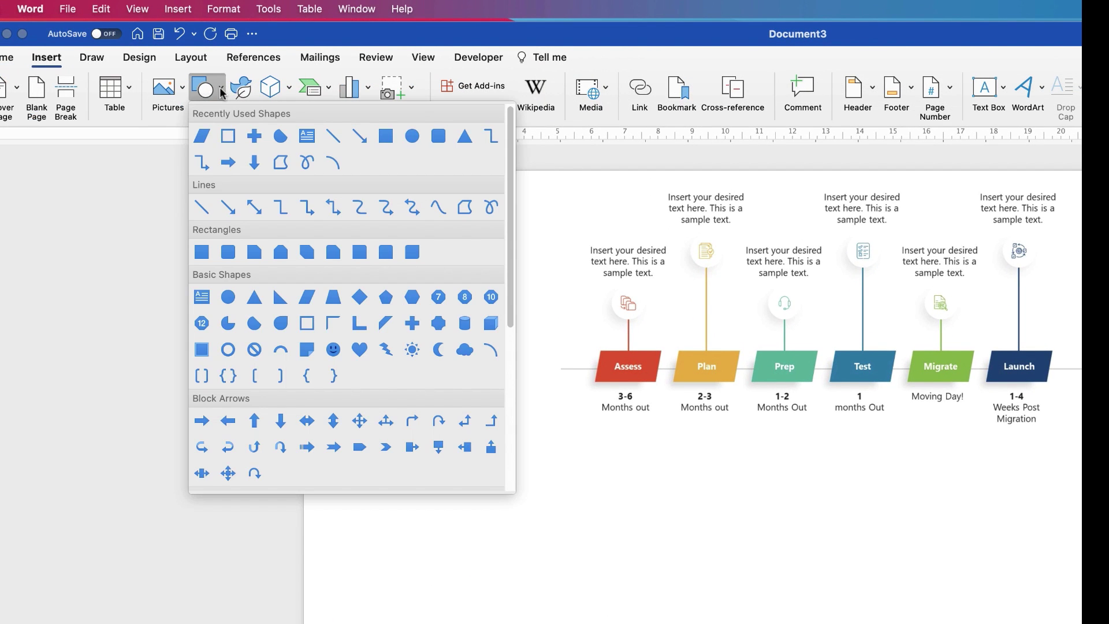
left_click(201, 208)
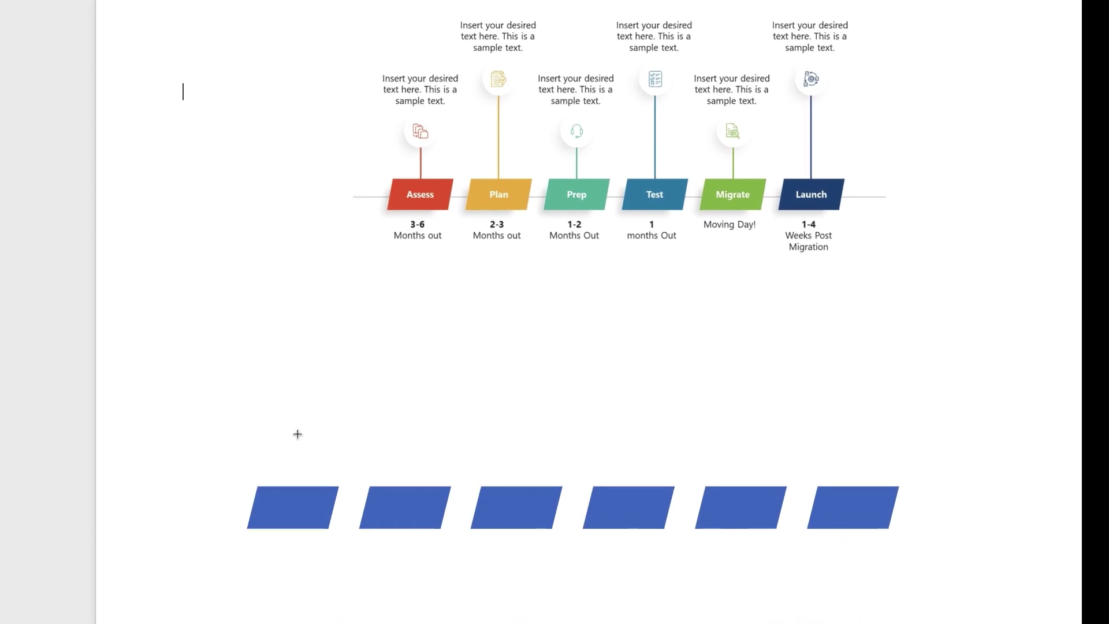
left_click_drag(504, 607, 503, 623)
left_click_drag(283, 450, 284, 478)
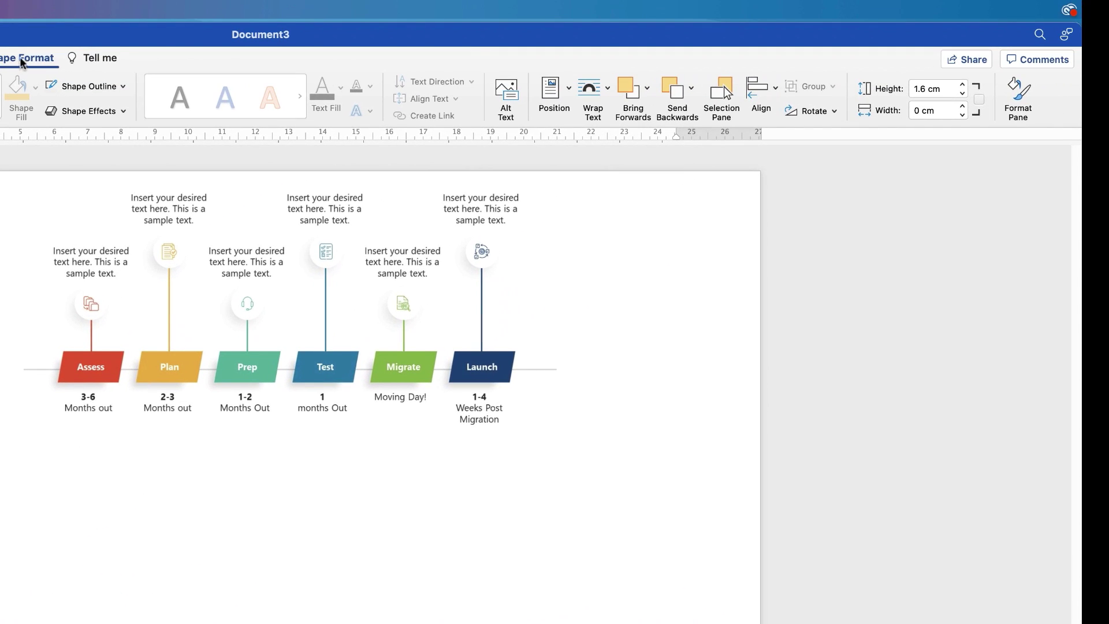
Set the width of the new vertical line to 2 pt.
left_click(1019, 94)
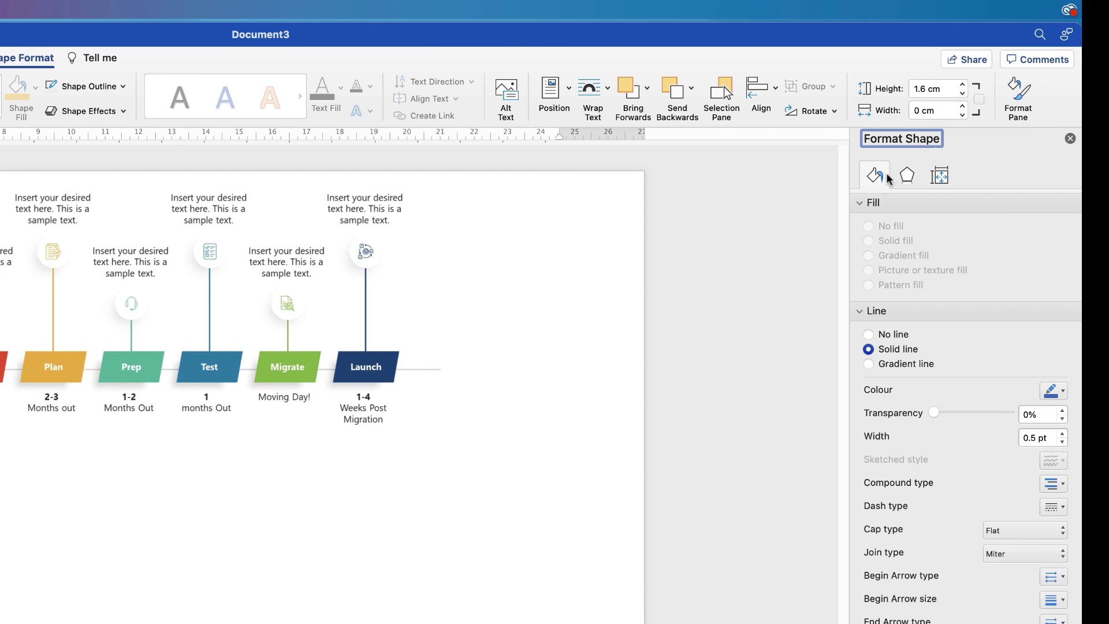
left_click(861, 203)
left_click(861, 223)
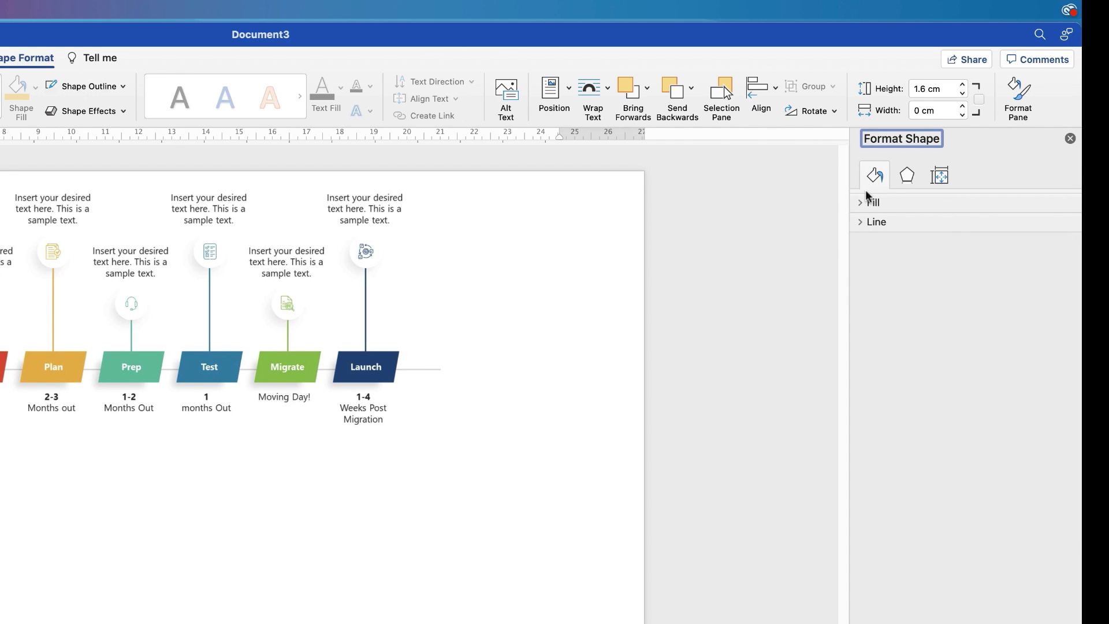
left_click(861, 224)
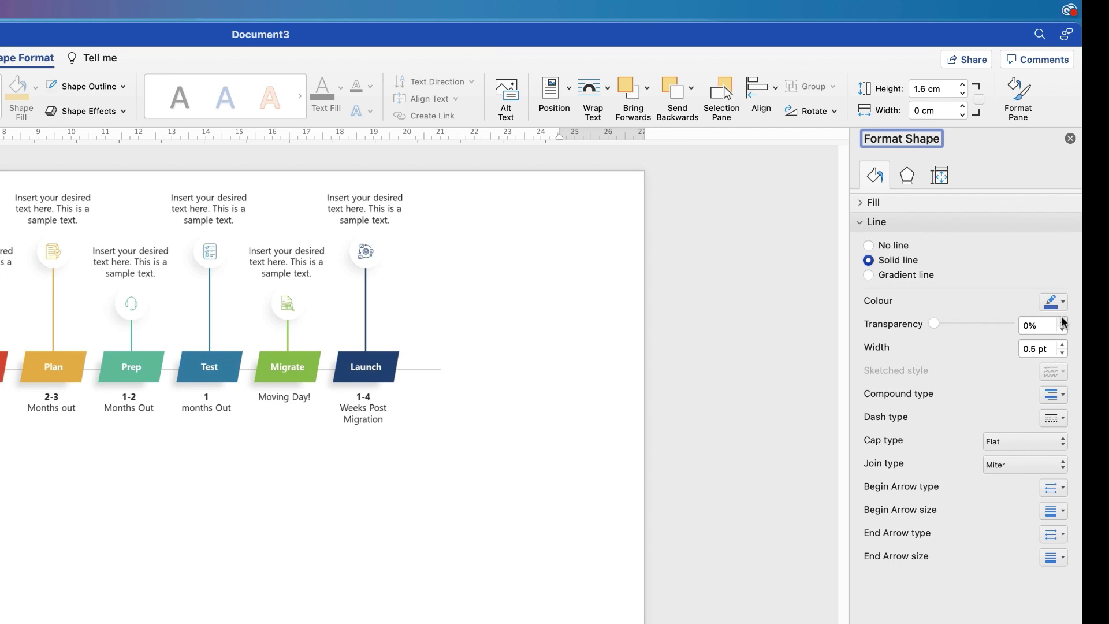
left_click(1049, 347)
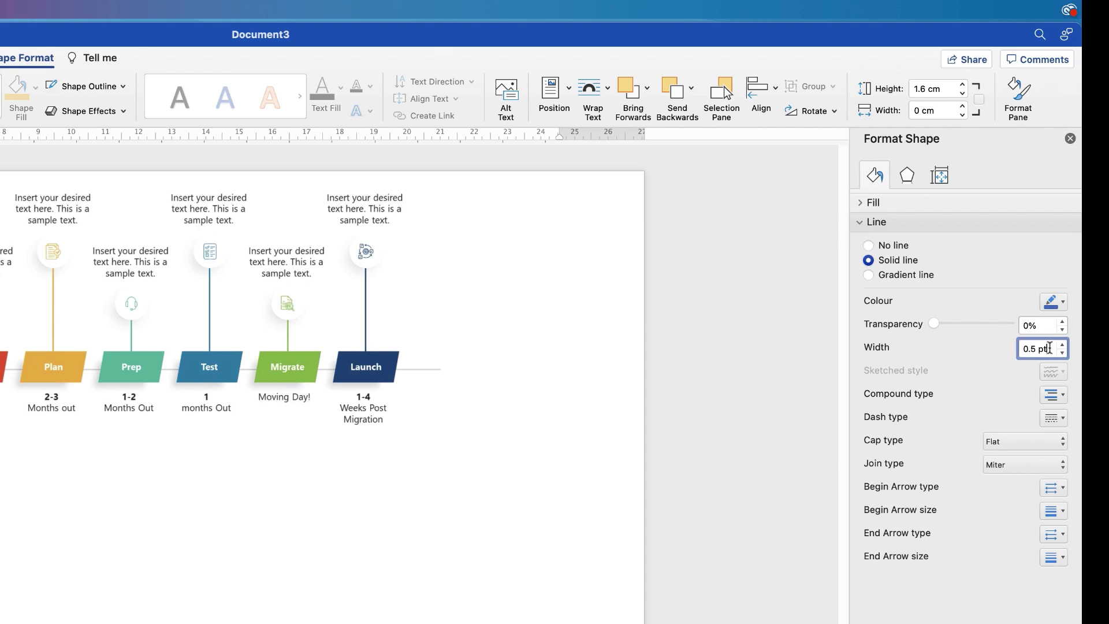
left_click_drag(1048, 347, 1013, 347)
type("2")
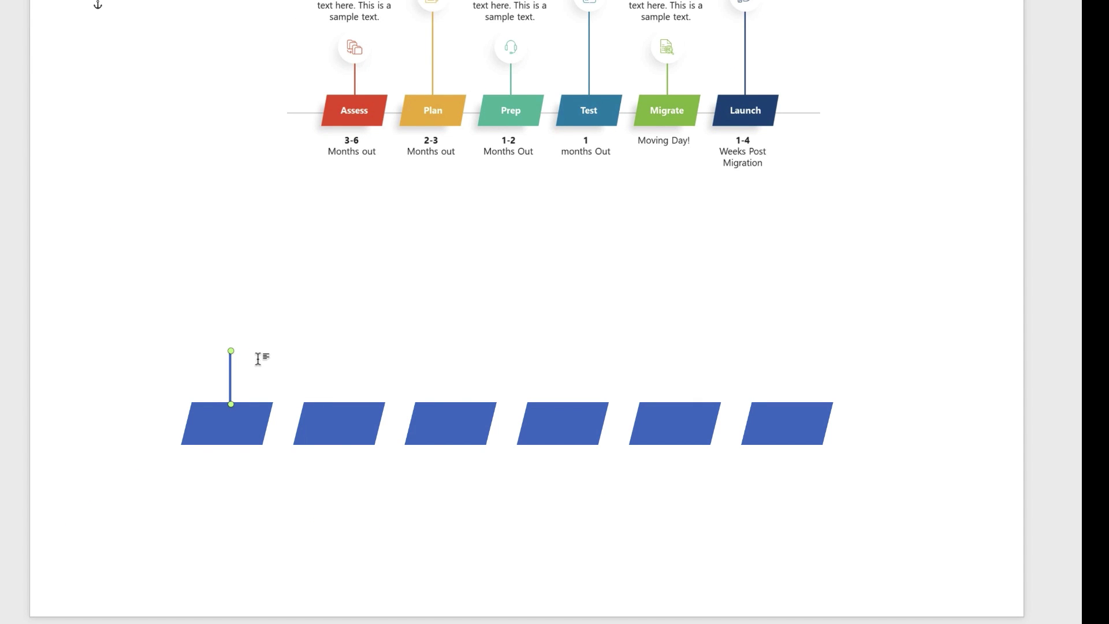
Paste two copies of the short line and place them on top of the third and fifth parallelograms.
key("super+v")
left_click_drag(118, 29, 456, 375)
key("super+v")
left_click_drag(118, 27, 677, 376)
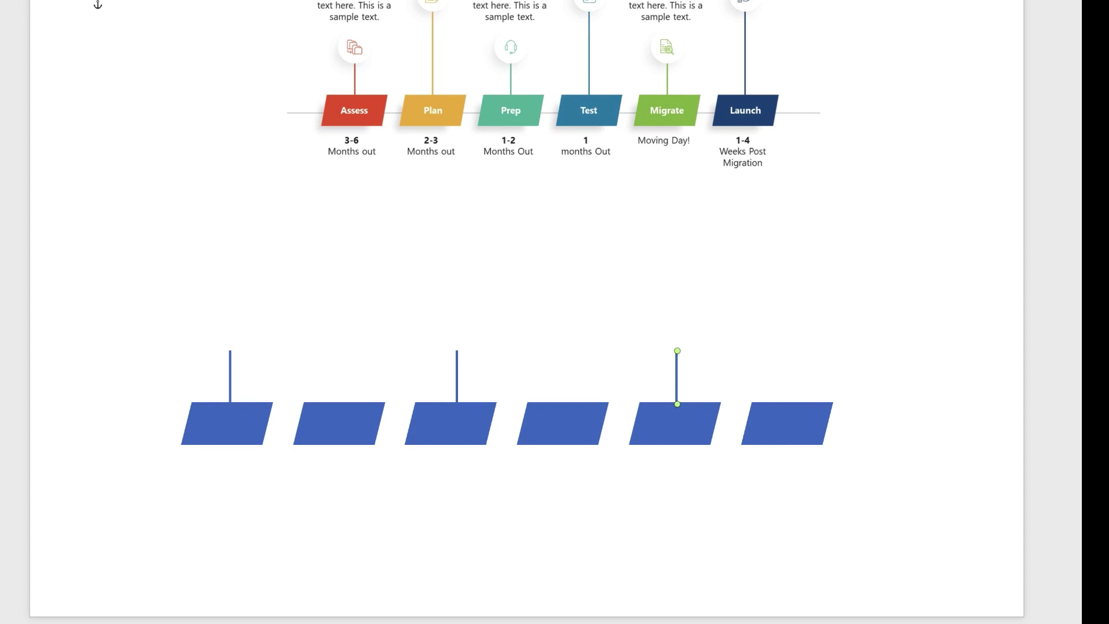
Align each short line to the horizontal centre of its parallelogram for the first, third and fifth shapes.
left_click(227, 423)
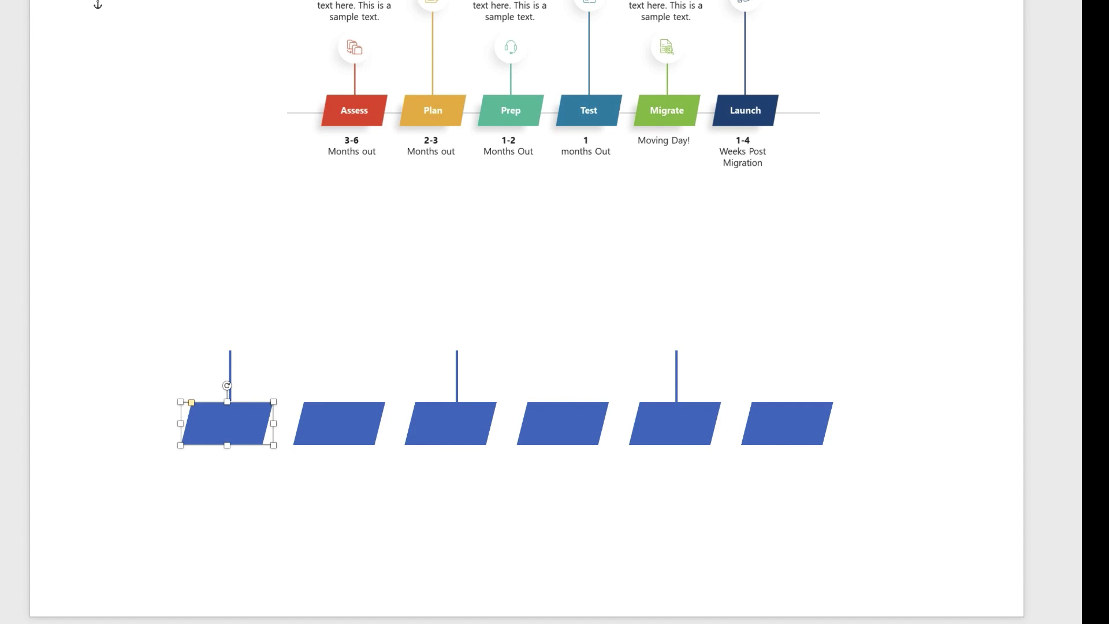
left_click(229, 370, "shift")
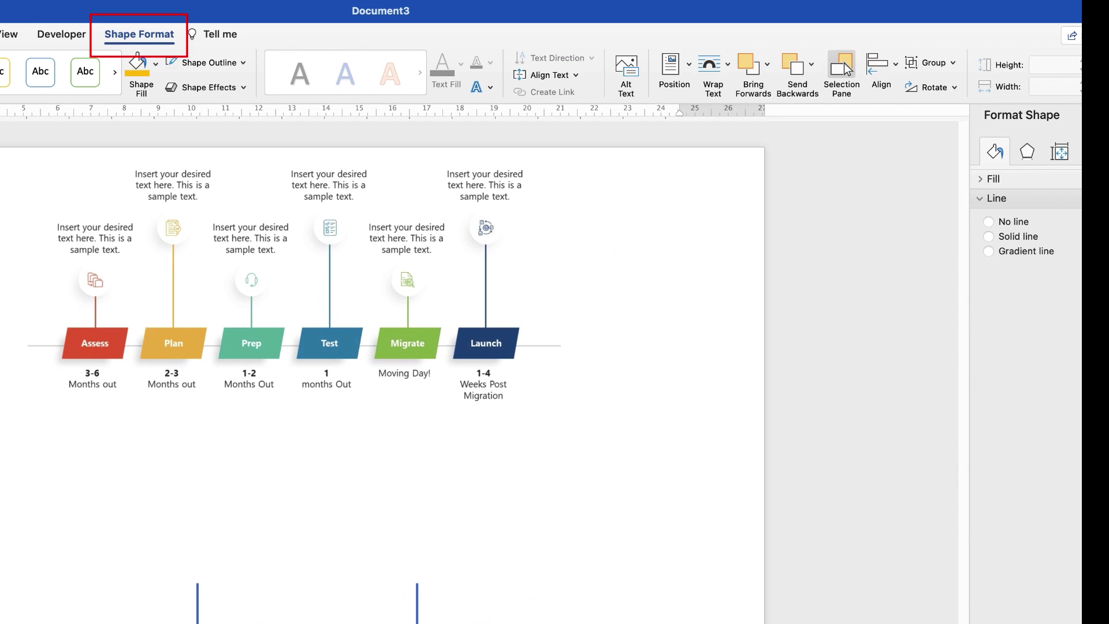
left_click(879, 64)
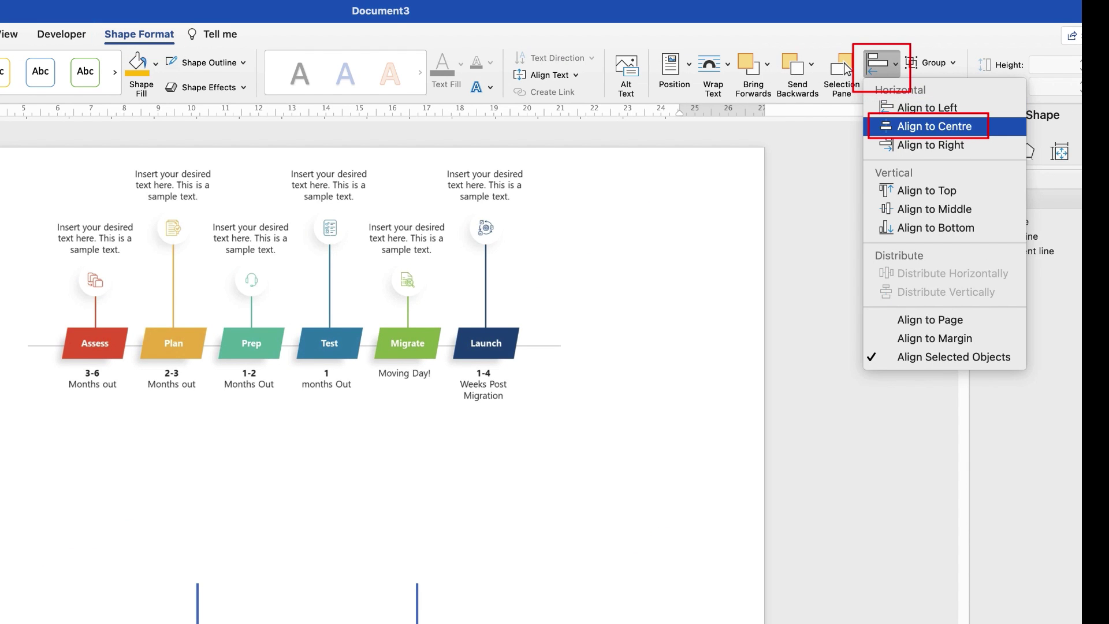
left_click(934, 126)
left_click(357, 502)
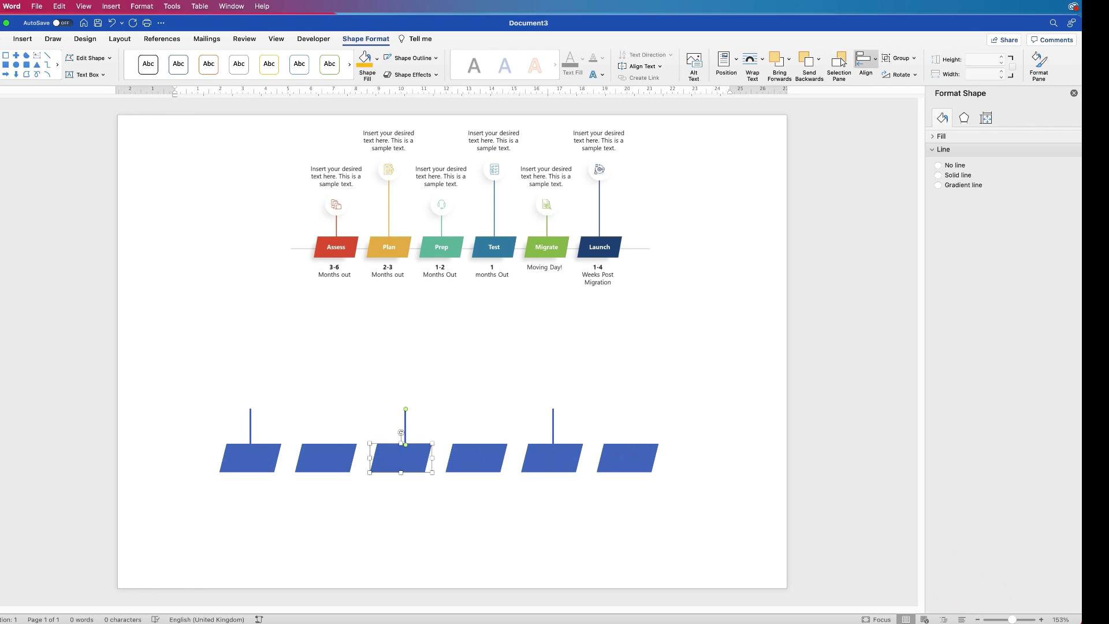
left_click(553, 433)
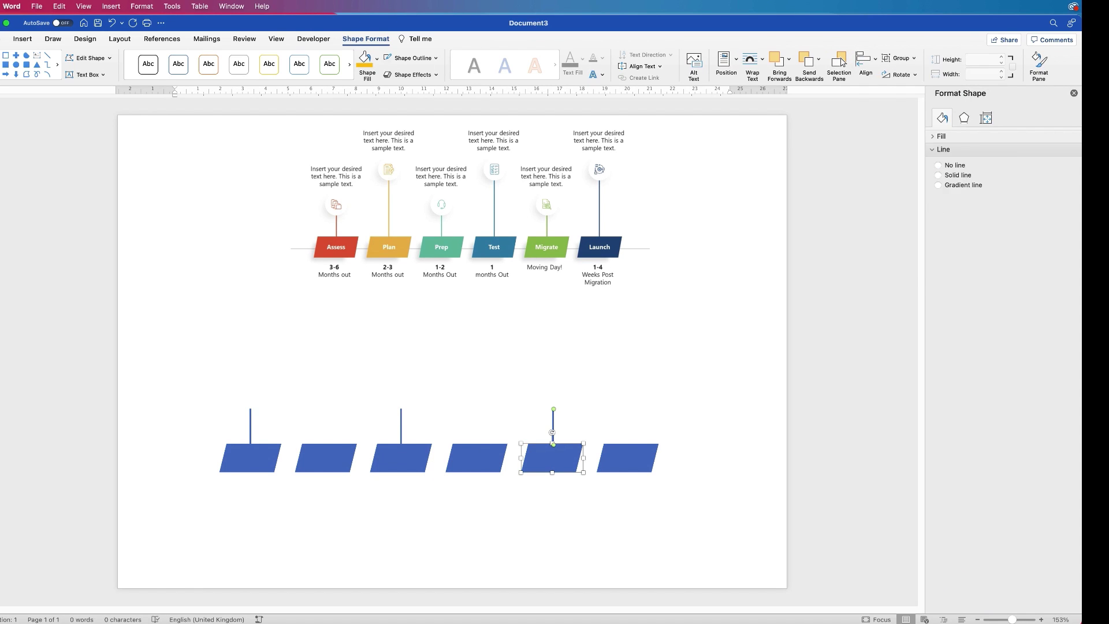
left_click(176, 178)
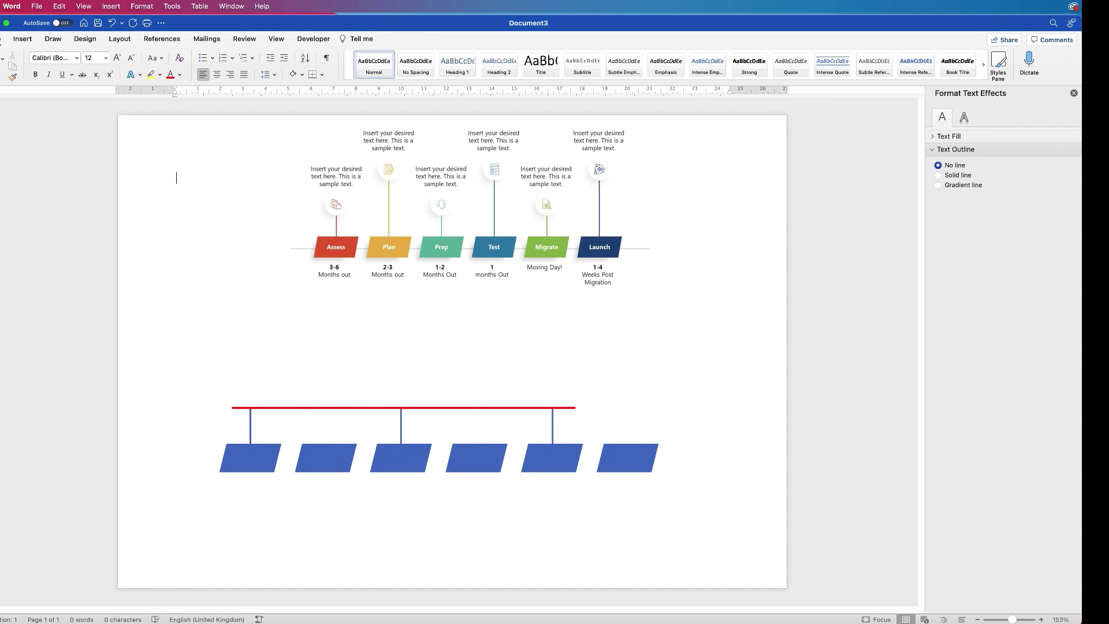
Select the three short lines together and align them vertically to the middle.
left_click(250, 426)
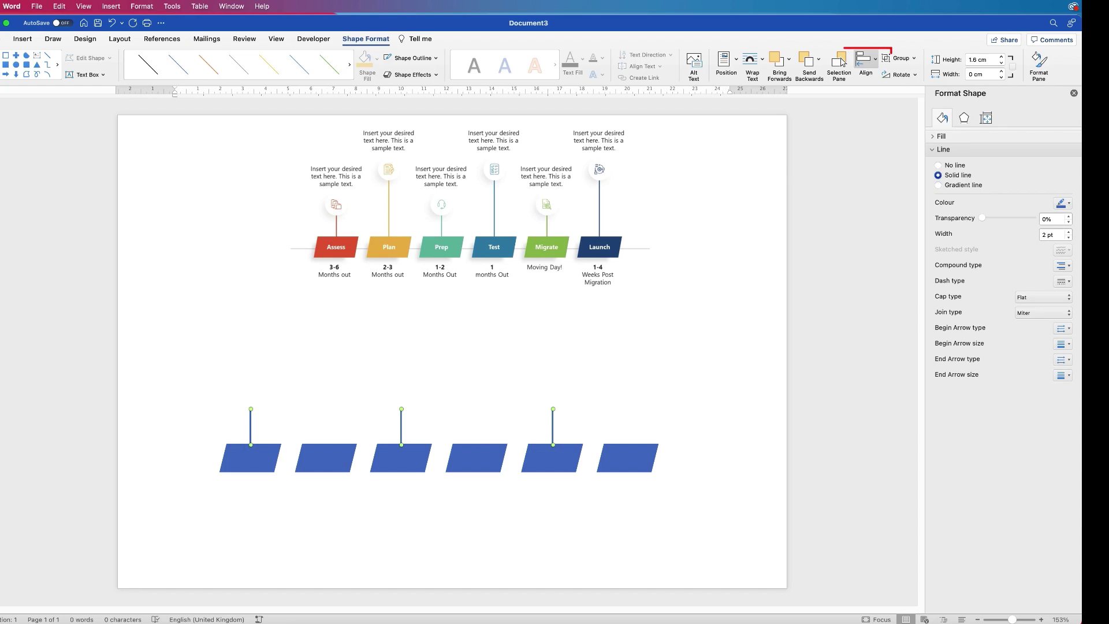
left_click(863, 59)
left_click(901, 156)
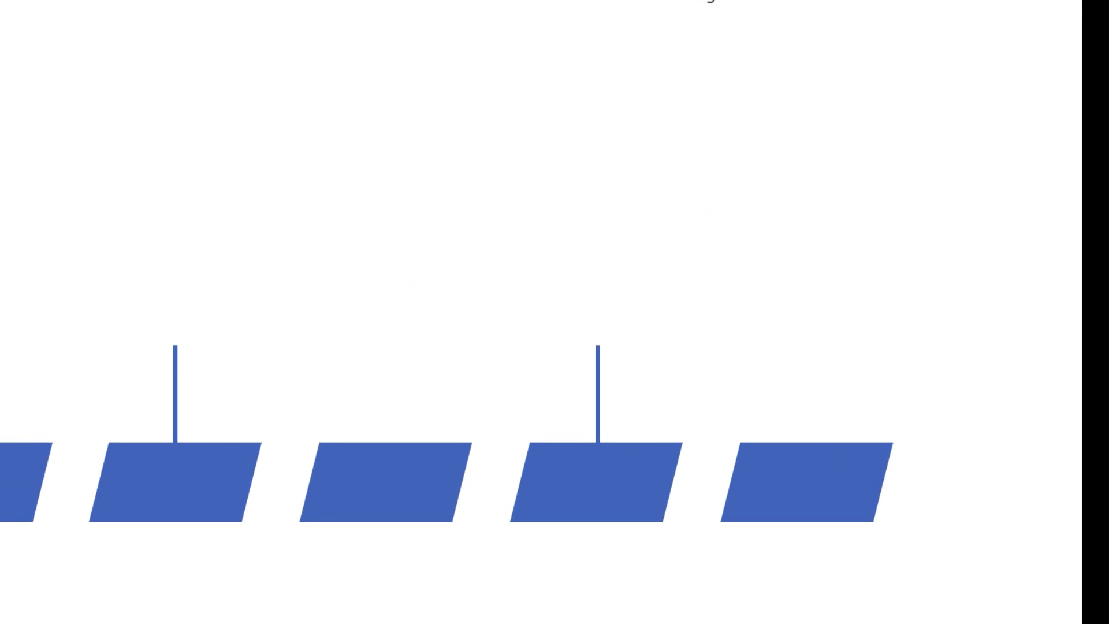
Duplicate a short line, place the copy above the second parallelogram and lengthen it to about 3.5 cm.
left_click(598, 394)
key("super+v")
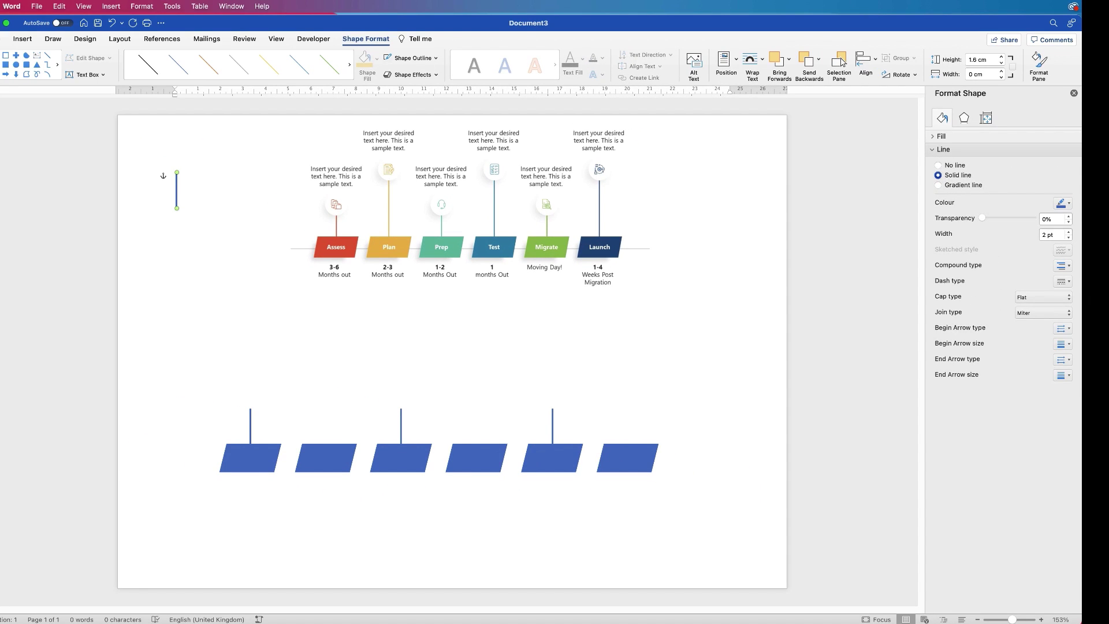
mouse_move(177, 193)
left_mouse_down()
mouse_move(242, 263)
mouse_move(329, 430)
mouse_move(329, 365)
left_mouse_up()
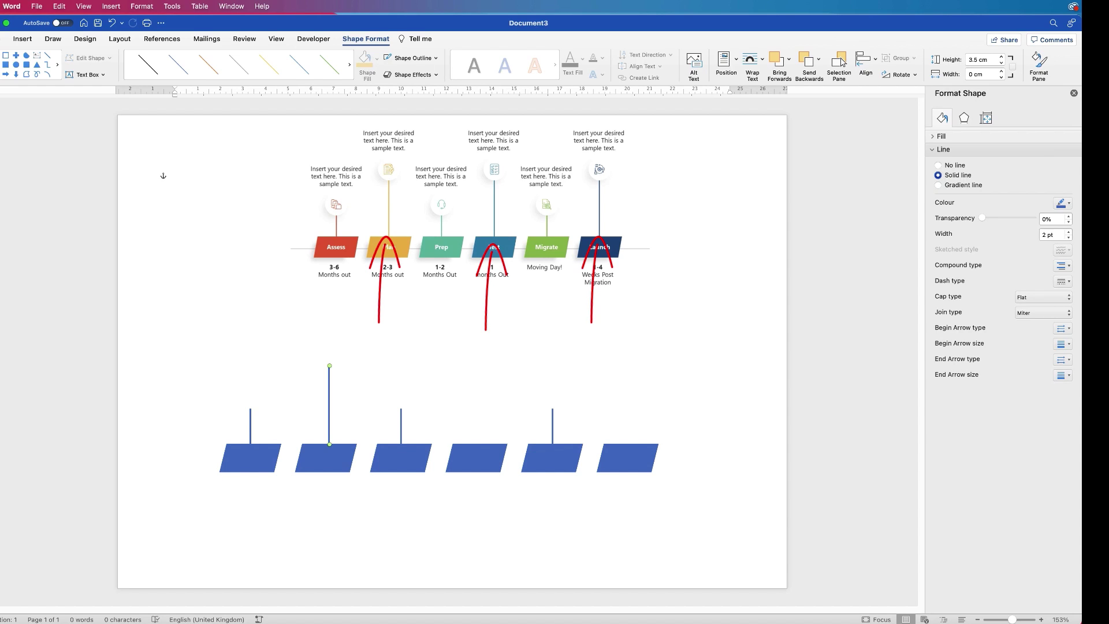
Paste two copies of the long line and place them on top of the fourth and sixth parallelograms.
key("super+v")
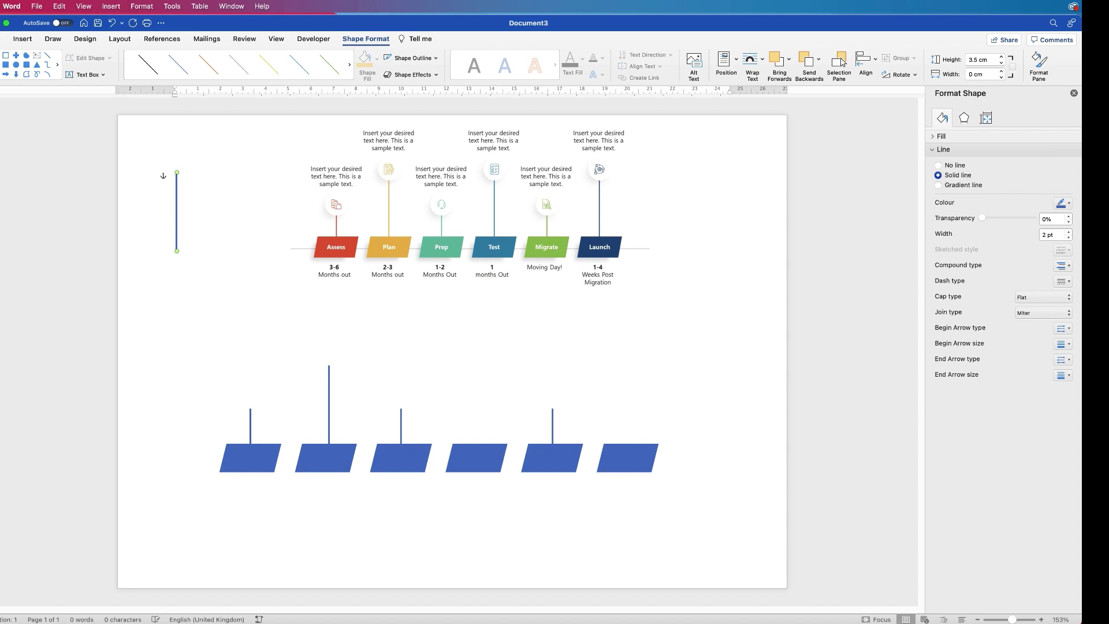
left_click_drag(176, 212, 477, 407)
key("super+v")
left_click_drag(177, 212, 630, 404)
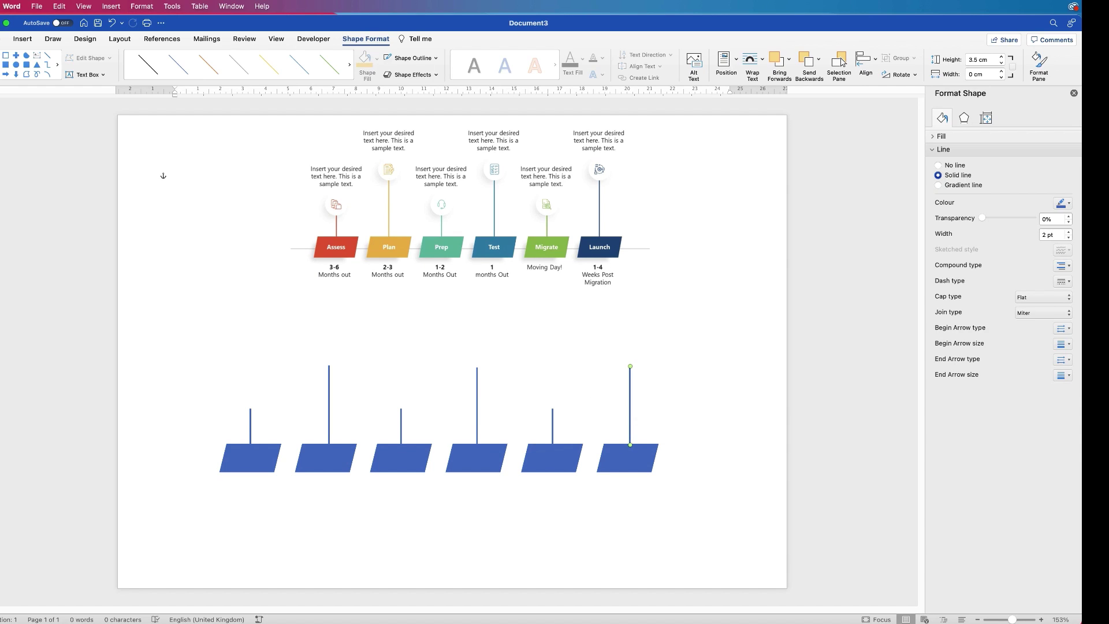
Align the long line to the horizontal centre of the second parallelogram.
left_click(315, 456)
left_click_drag(301, 570, 292, 518)
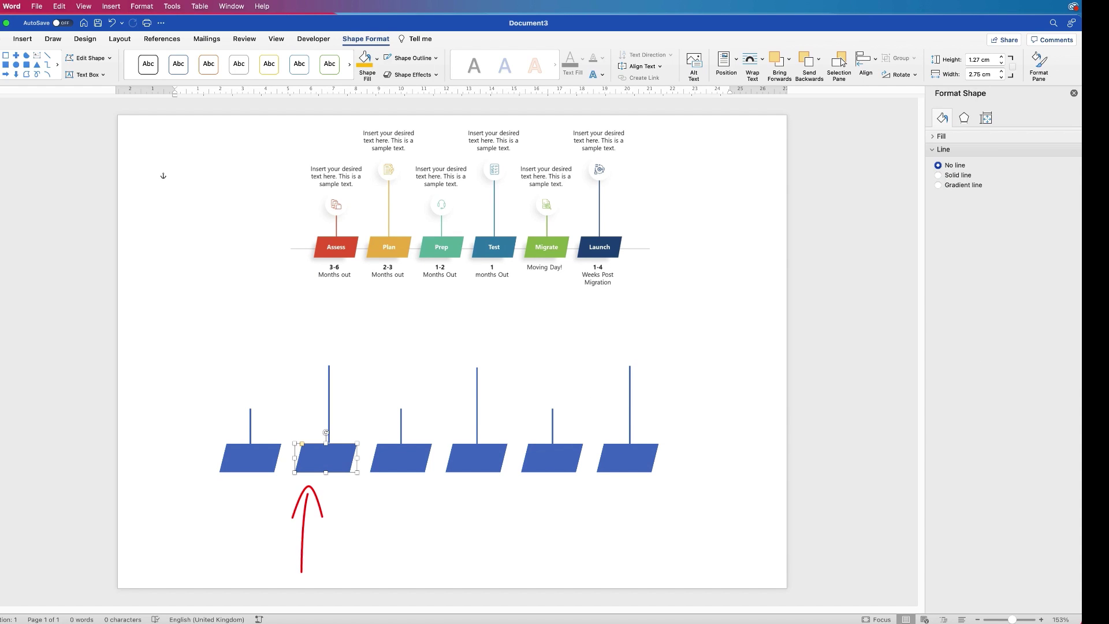
left_click(329, 404, "shift")
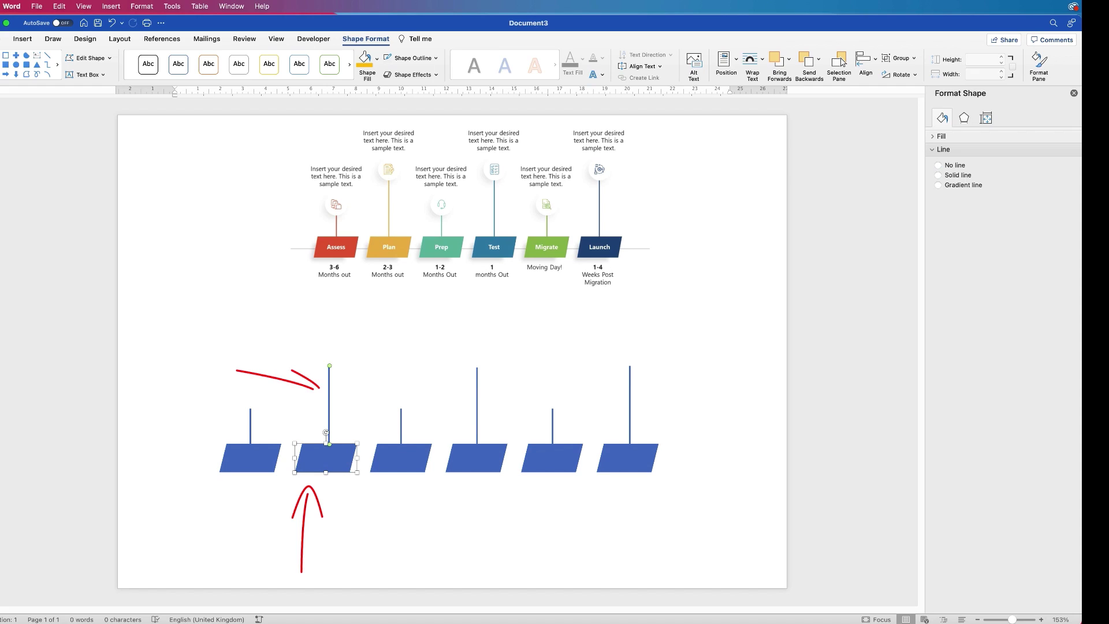
left_click(865, 64)
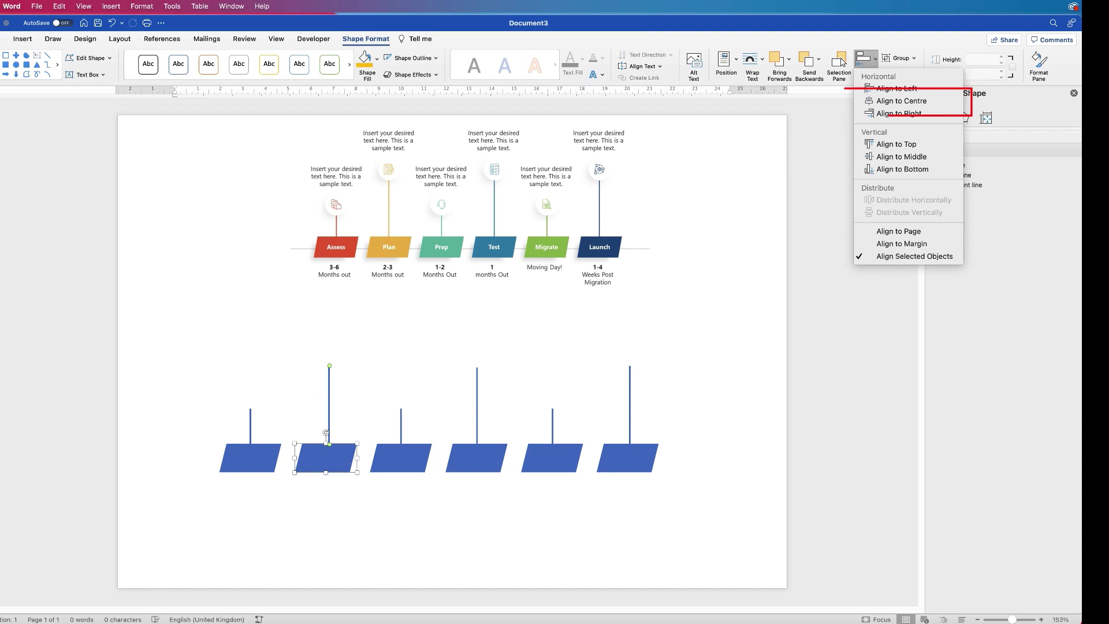
left_click(900, 100)
Centre the remaining two long lines horizontally on the fourth and sixth parallelograms.
left_click(476, 458)
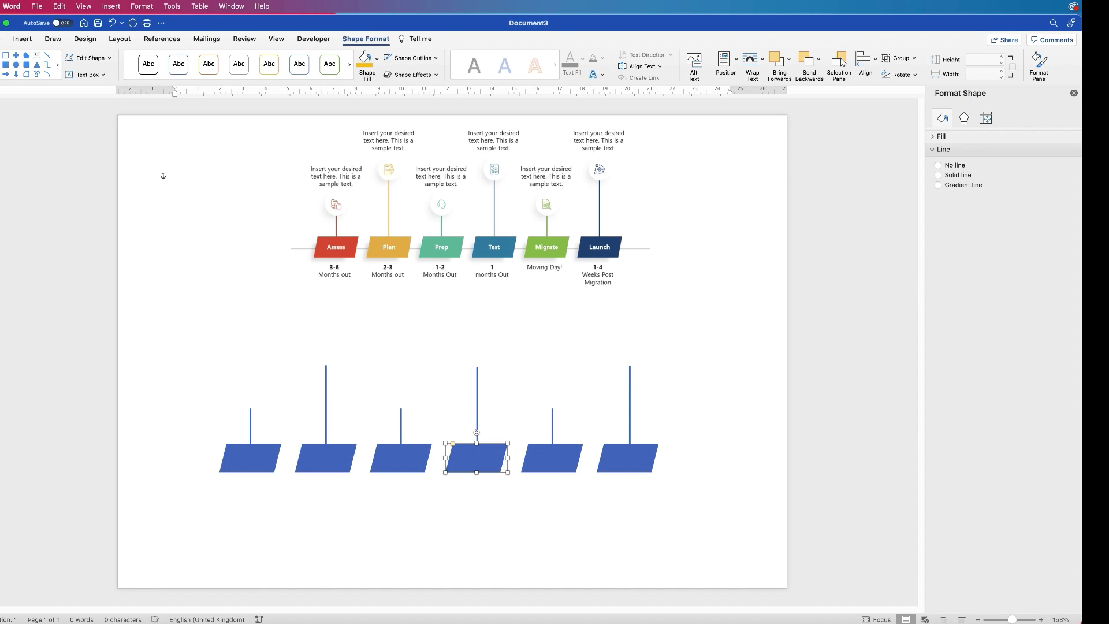
left_click(477, 404, "shift")
left_click(865, 65)
left_click(901, 101)
left_click(627, 458)
left_click(630, 404, "shift")
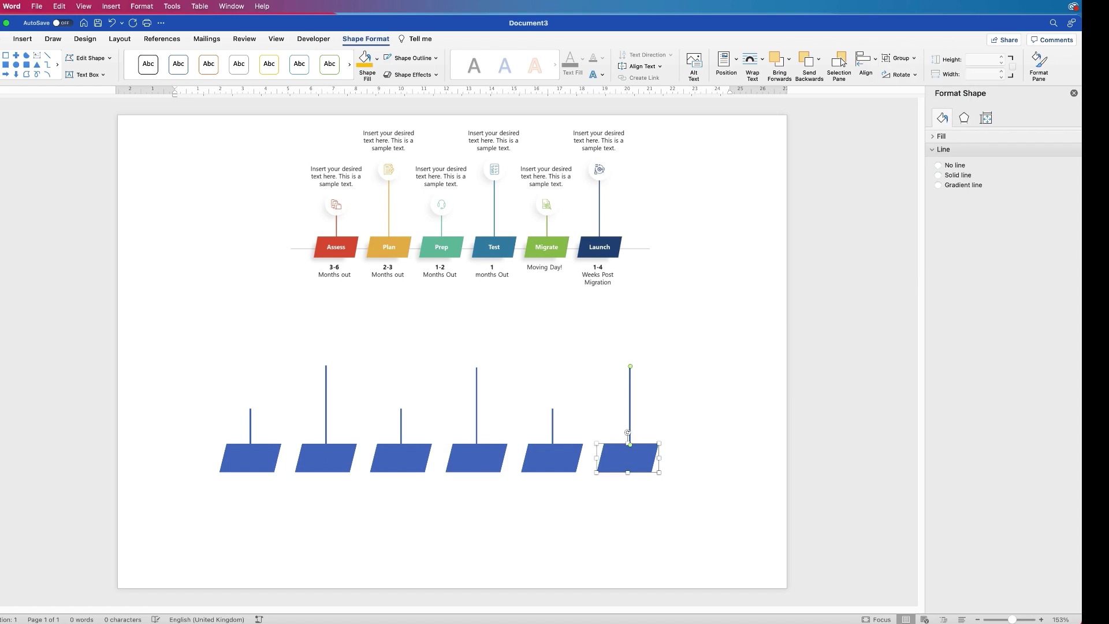
left_click(865, 64)
left_click(900, 101)
left_click(176, 176)
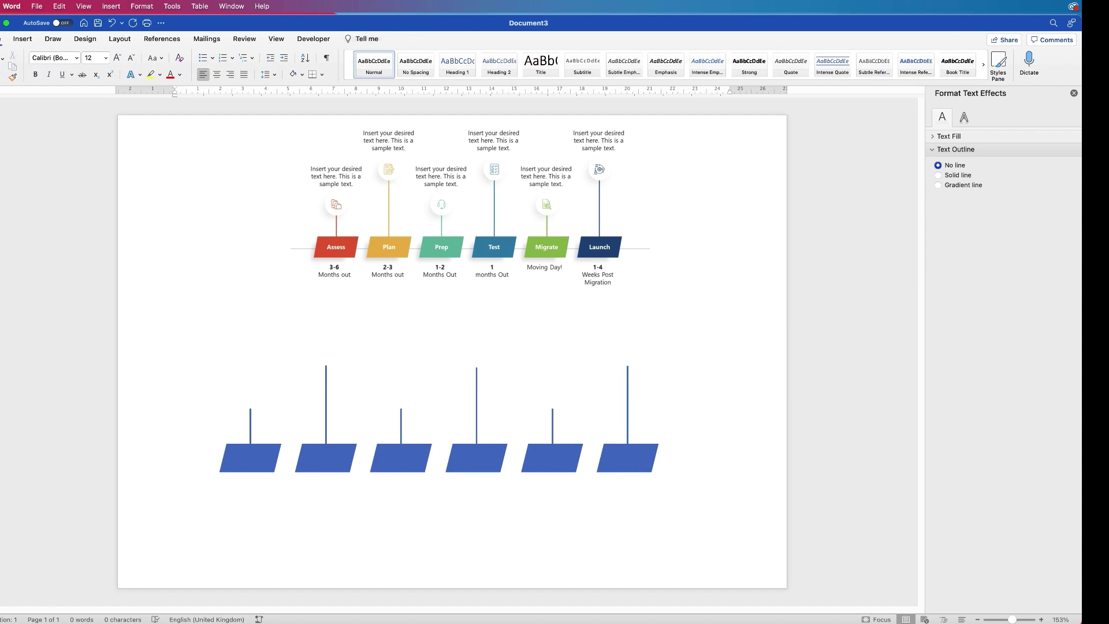
Select the three long lines together and align them to the top.
left_click(627, 404)
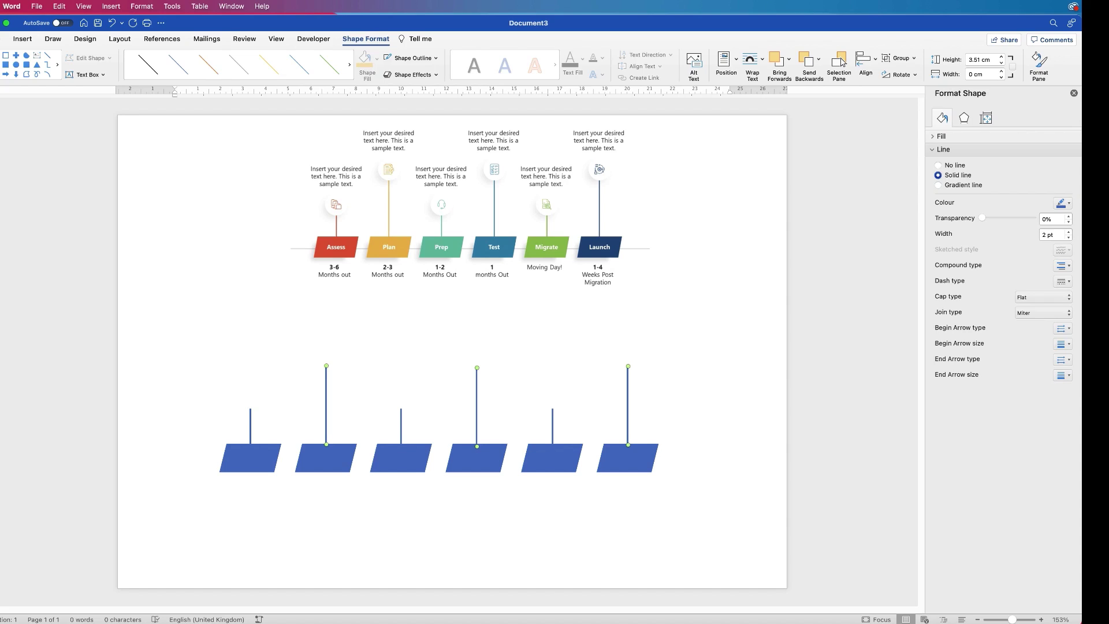
left_click(865, 58)
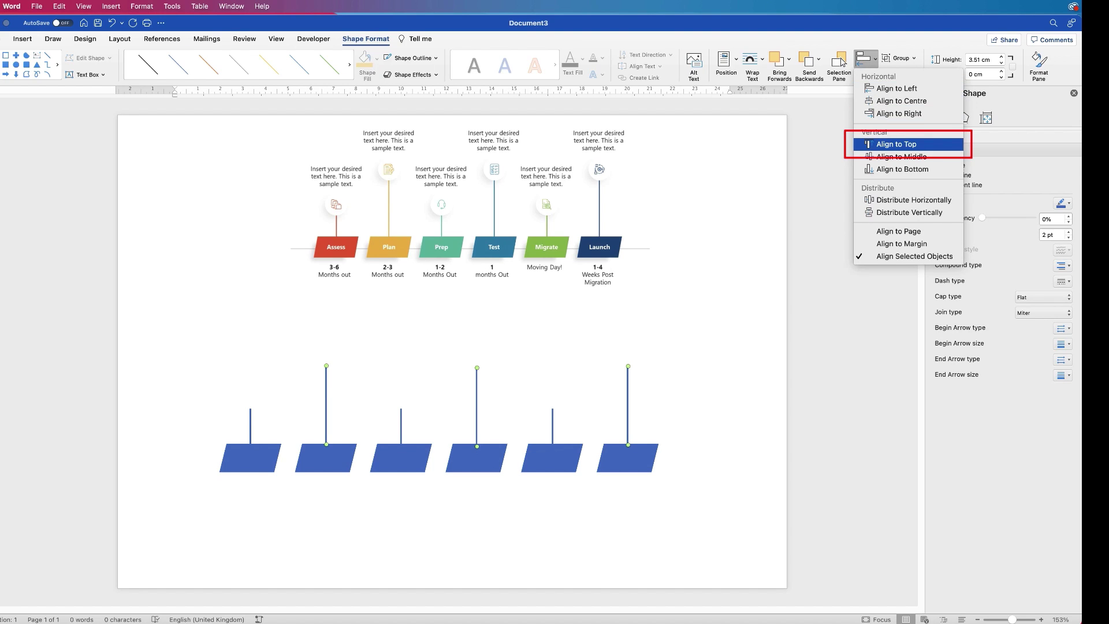
left_click(896, 144)
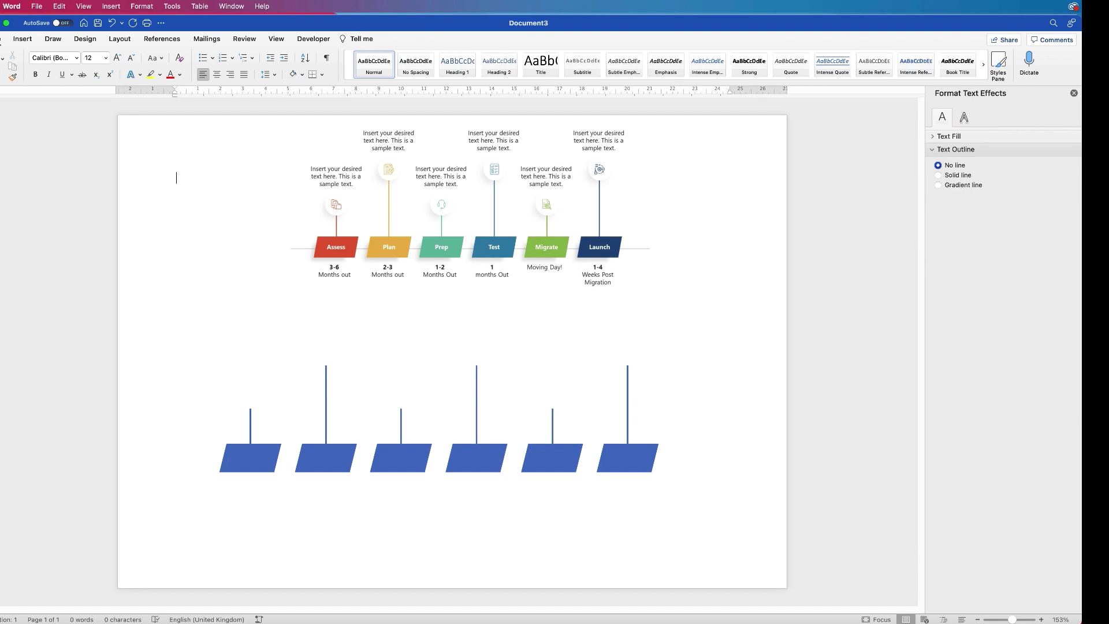
Fill the first parallelogram with the red sampled by eyedropper from the reference graphic's Assess shape.
left_click(250, 458)
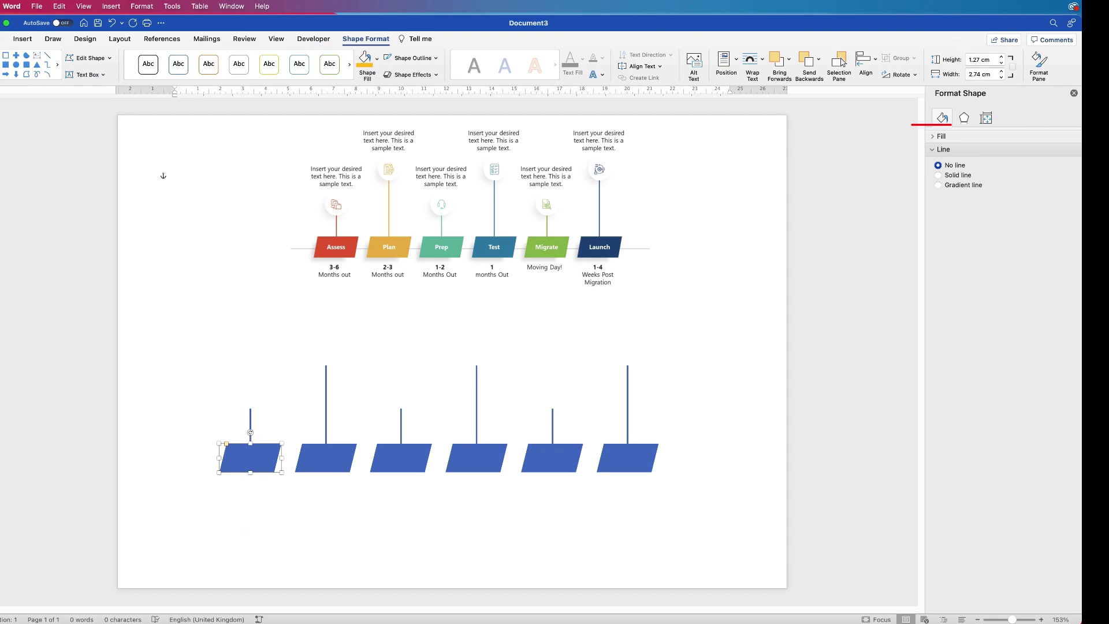
left_click(941, 137)
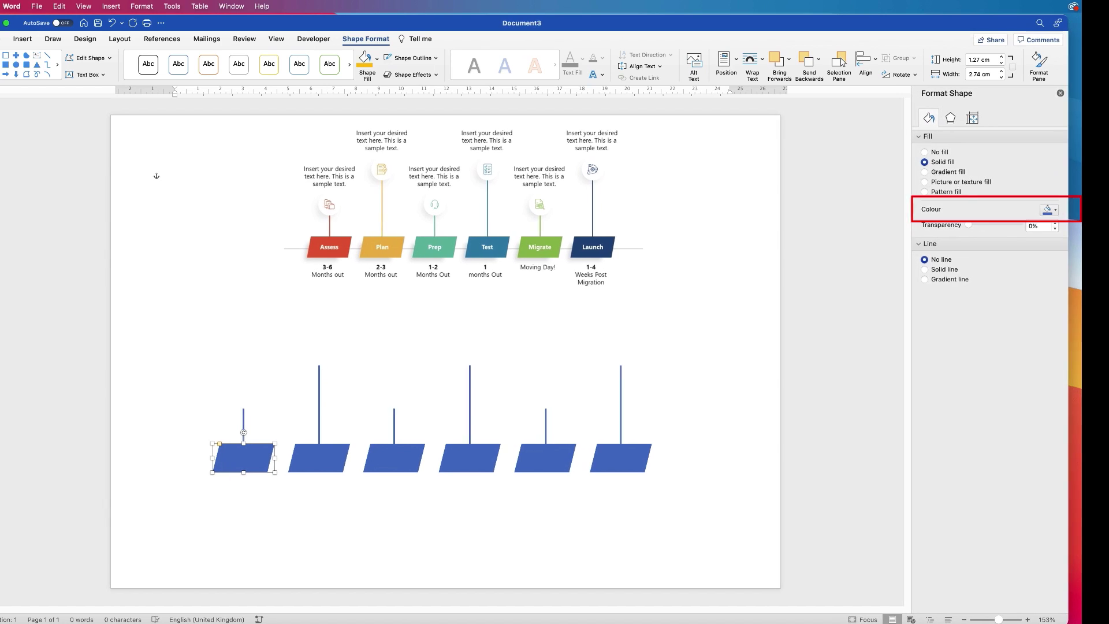
left_click_drag(1068, 312, 1035, 312)
left_click(1015, 209)
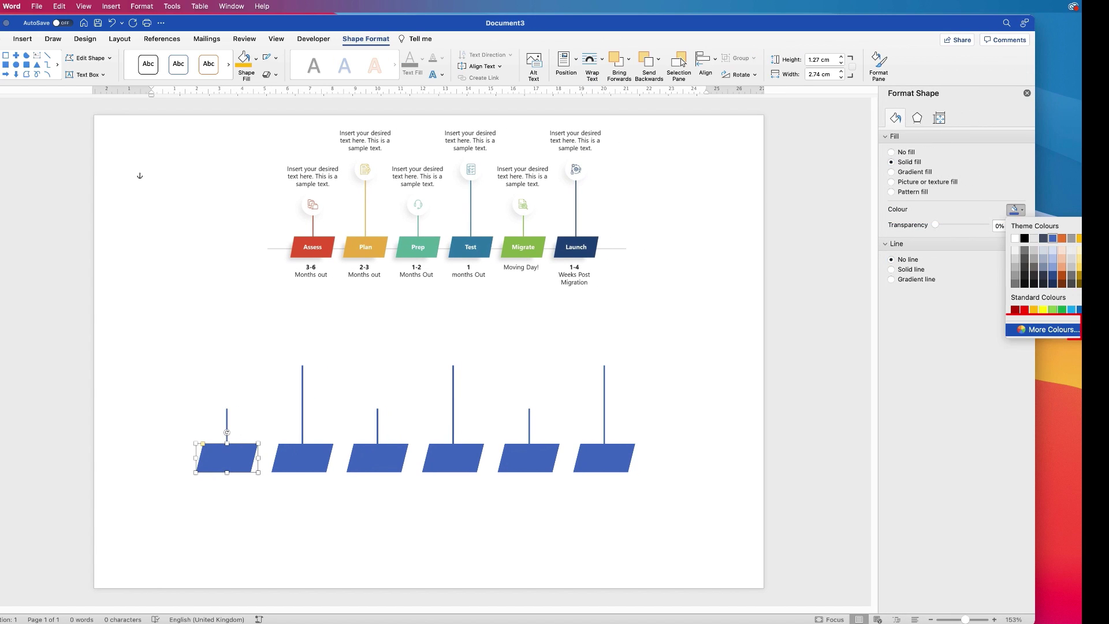
left_click(1044, 329)
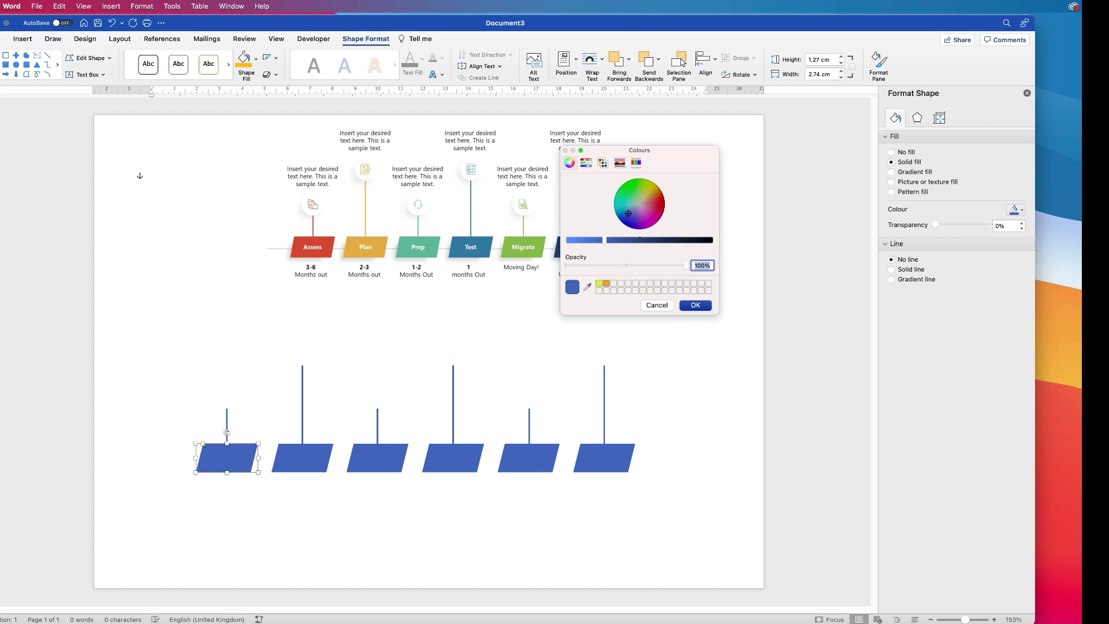
left_click_drag(643, 148, 749, 143)
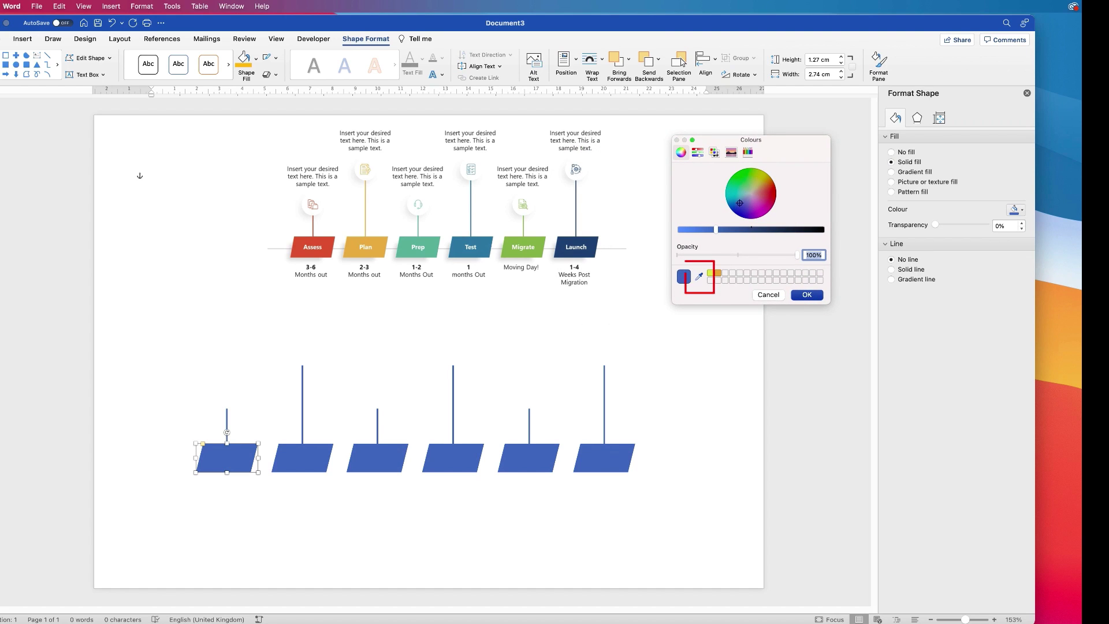
left_click(699, 277)
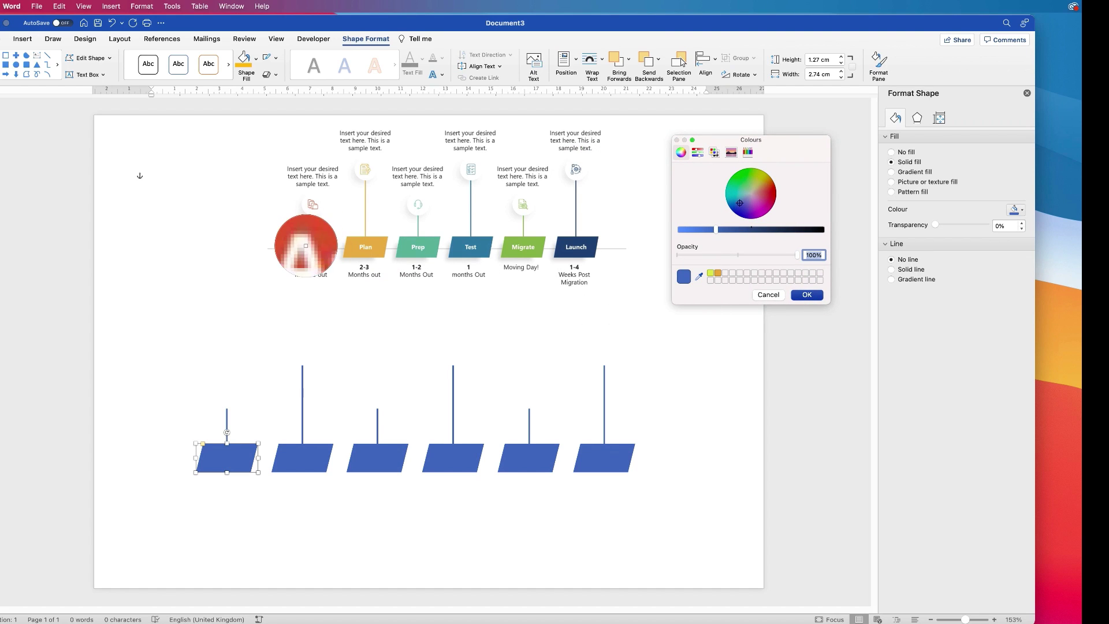
left_click(302, 244)
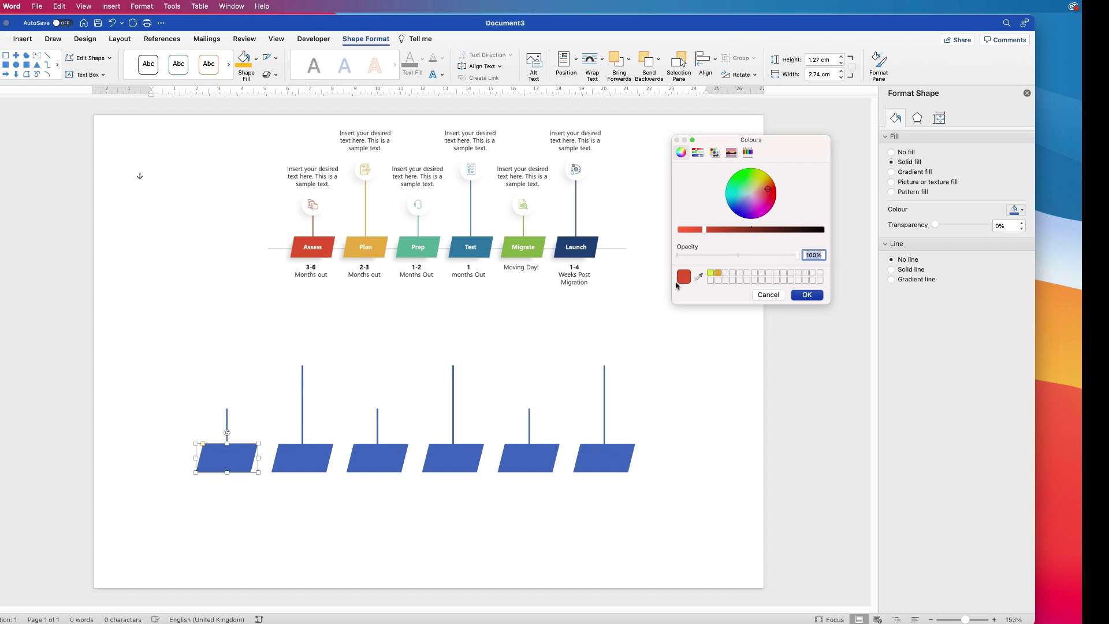
left_click(806, 296)
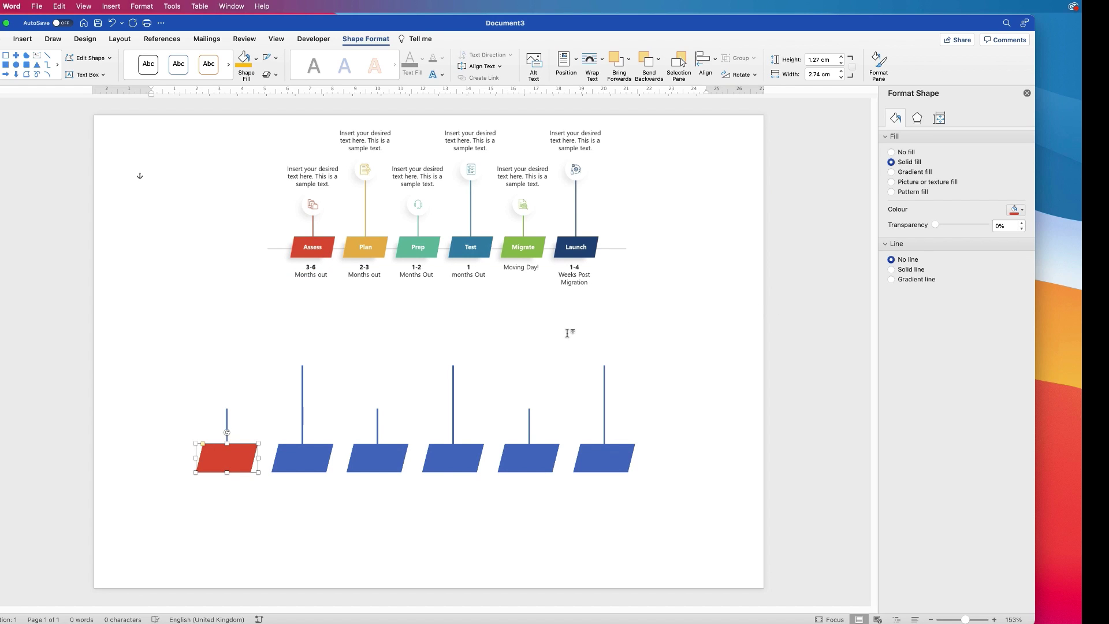
Colour the short line above the first parallelogram with the same recently used red.
left_click(227, 413)
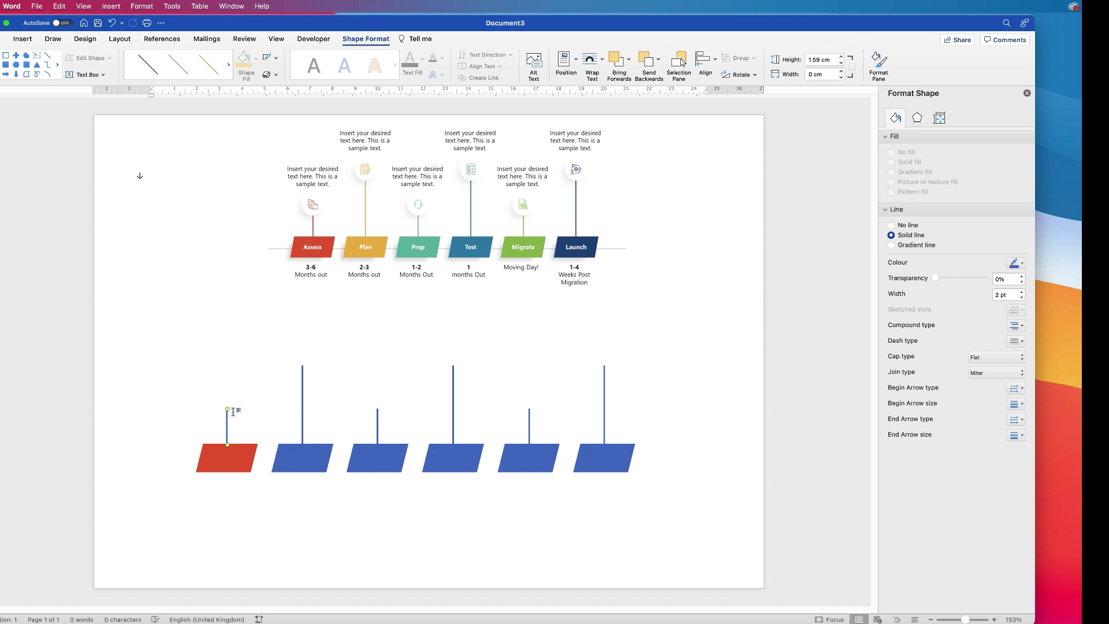
left_click(1021, 263)
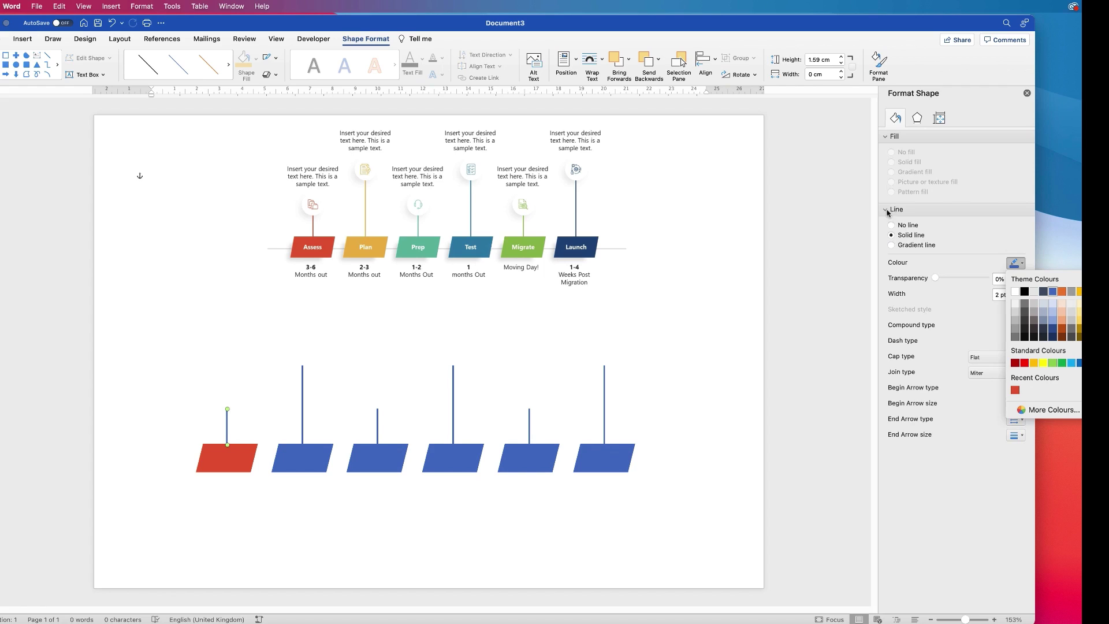
left_click(1016, 391)
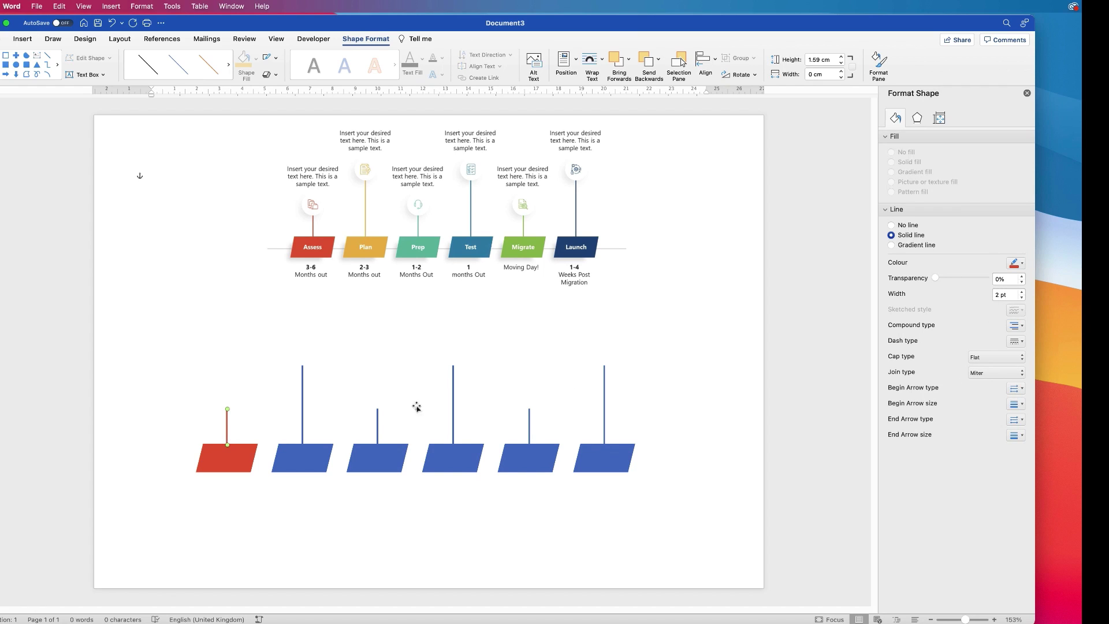
Fill the second parallelogram with the yellow sampled from the Plan shape and apply that colour to its line.
left_click(310, 458)
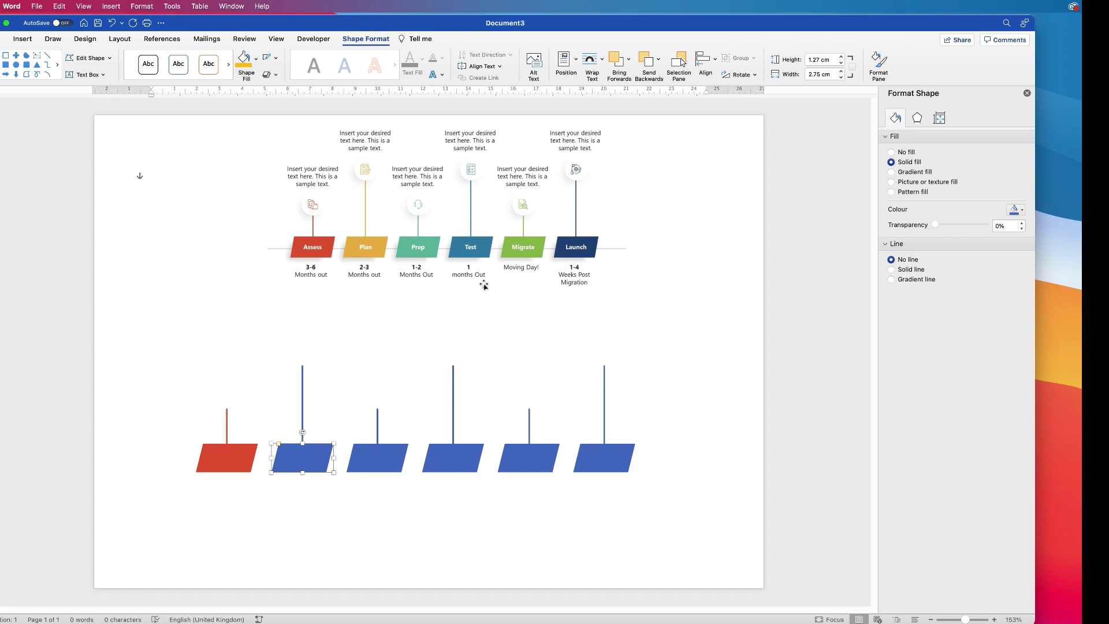
left_click(1022, 212)
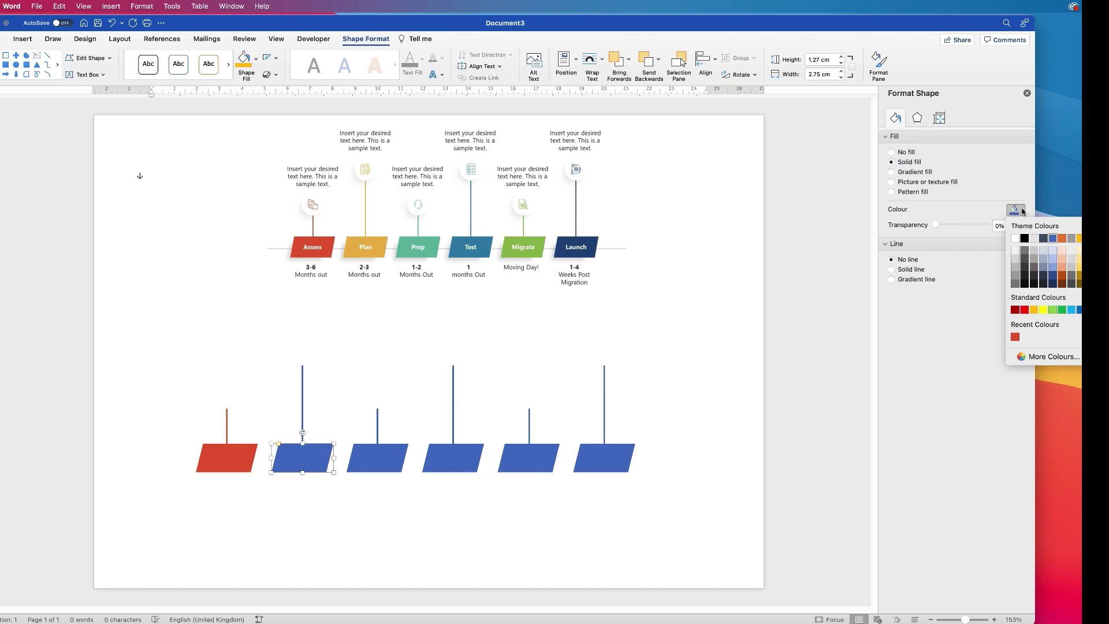
left_click(1049, 357)
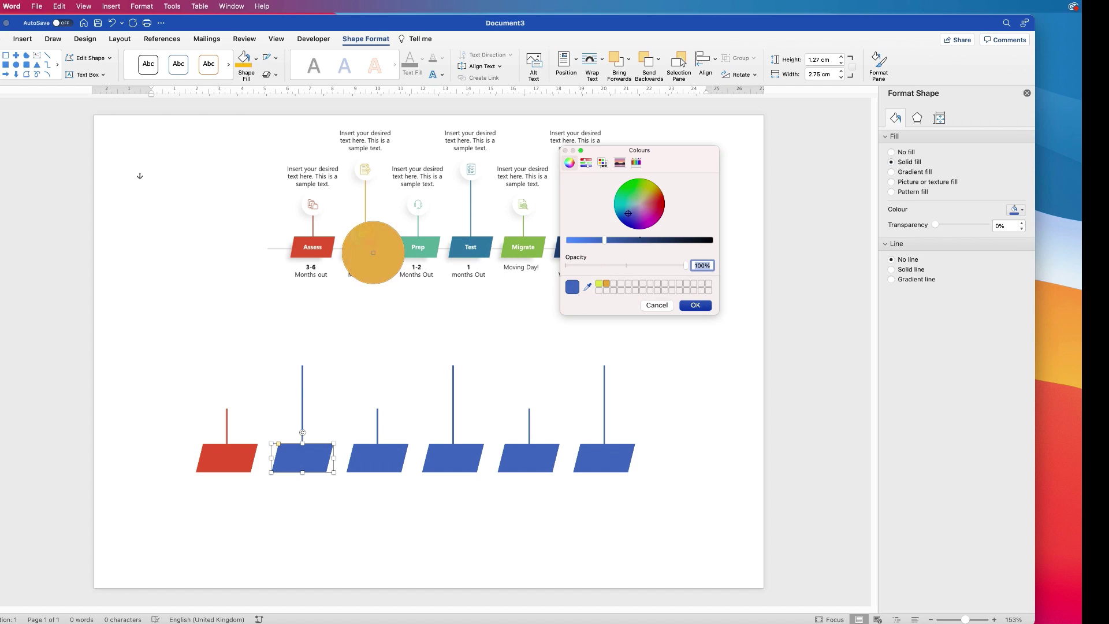
left_click(375, 246)
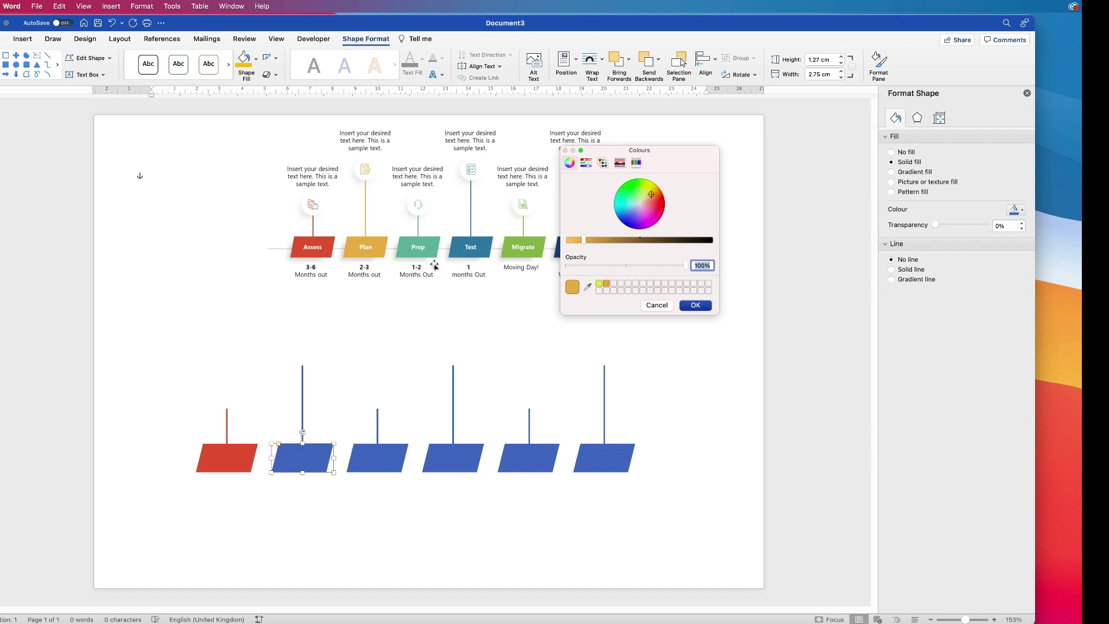
left_click(700, 305)
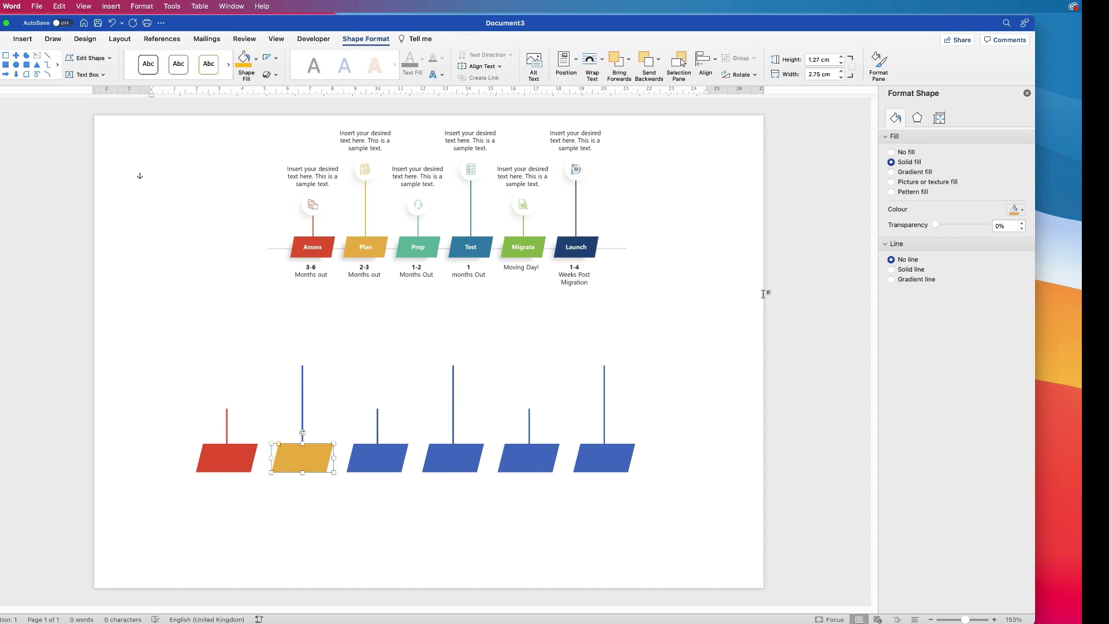
left_click(302, 390)
left_click(1021, 264)
left_click(1006, 393)
Fill the third parallelogram with the teal sampled from the Prep shape and recolour its line to match.
left_click(377, 457)
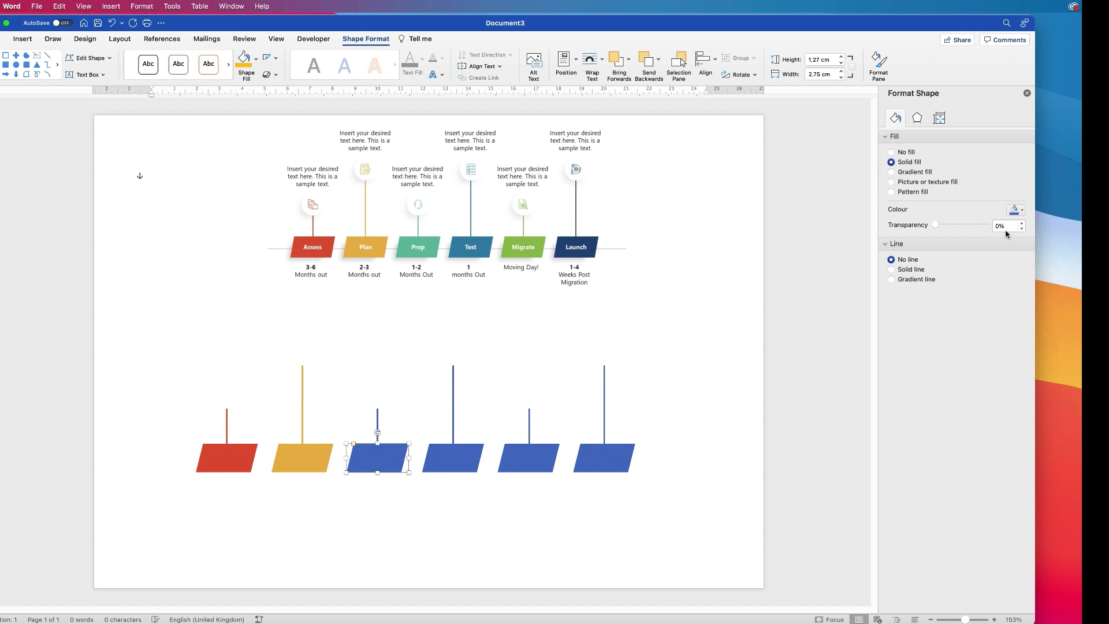
left_click(1021, 210)
left_click(436, 249)
left_click(696, 305)
left_click(377, 426)
left_click(1015, 390)
Give the fourth parallelogram and its line the blue sampled from the Test shape.
left_click(453, 457)
left_click(1018, 212)
left_click(696, 305)
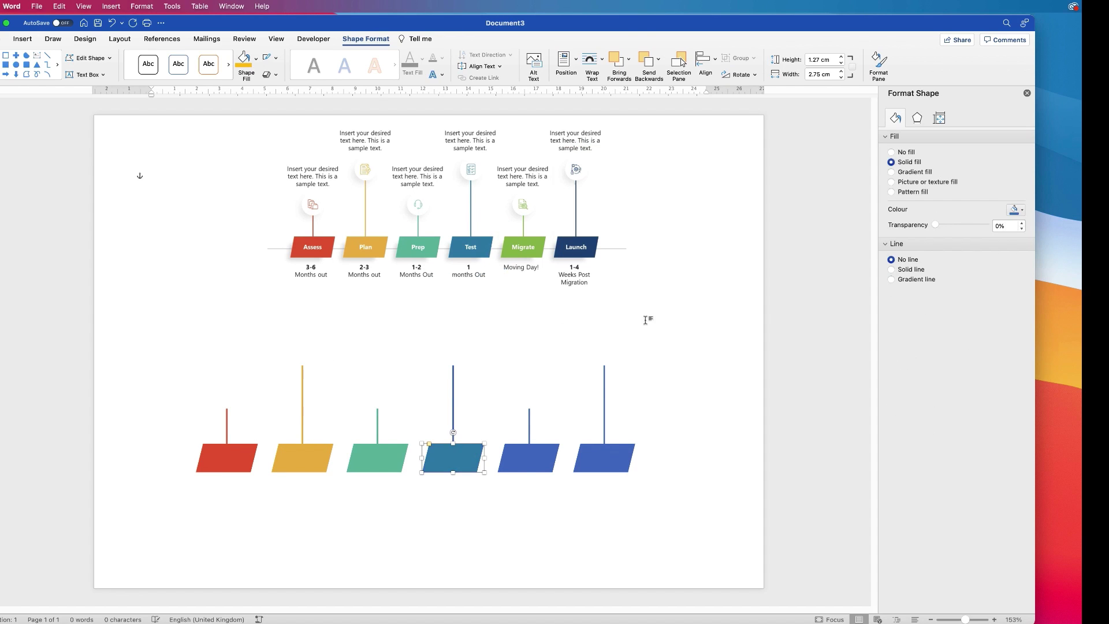
left_click(453, 404)
left_click(1015, 391)
Give the fifth parallelogram and its line the green sampled from the Migrate shape.
left_click(528, 457)
left_click(1018, 210)
left_click(1040, 356)
left_click(696, 305)
left_click(529, 425)
left_click(1017, 264)
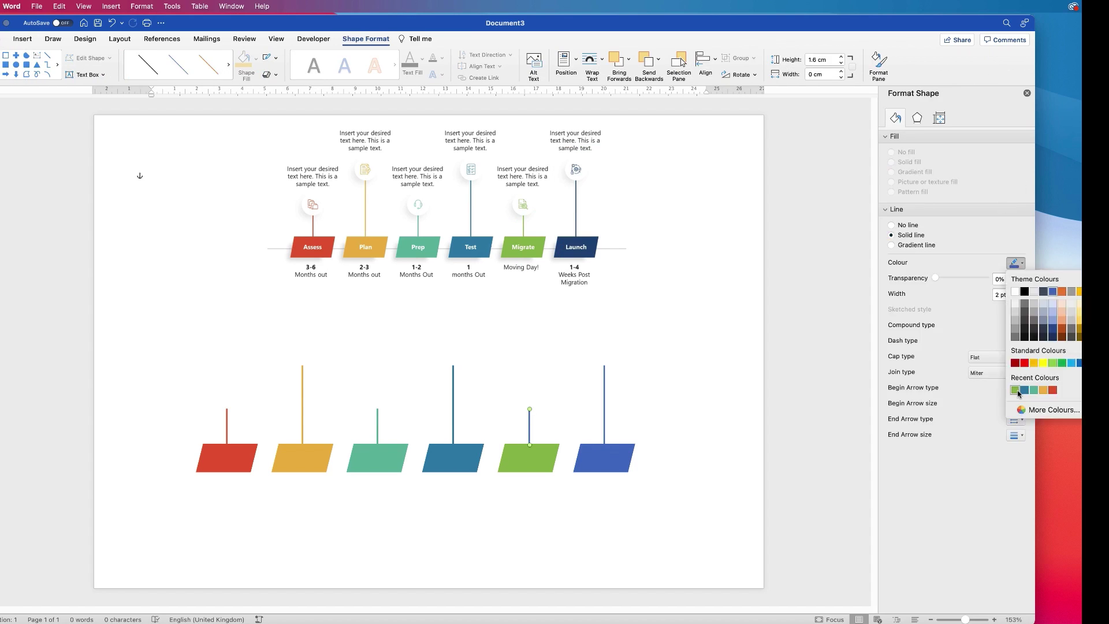
left_click(1015, 392)
Give the sixth parallelogram and its line the navy sampled from the Launch shape, and deselect everything.
left_click(604, 457)
left_click(559, 246)
left_click(697, 305)
left_click(605, 404)
left_click(1021, 263)
left_click(1015, 392)
left_click(570, 338)
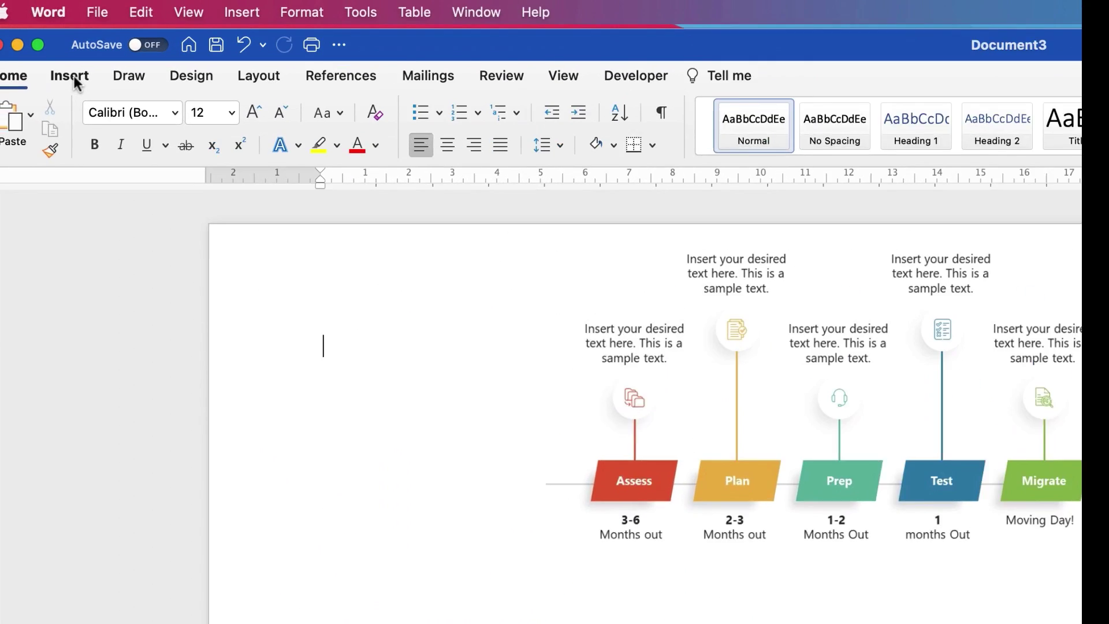
Draw a circle about 1.17 cm wide above the first parallelogram's red line.
left_click(22, 39)
left_click(345, 147)
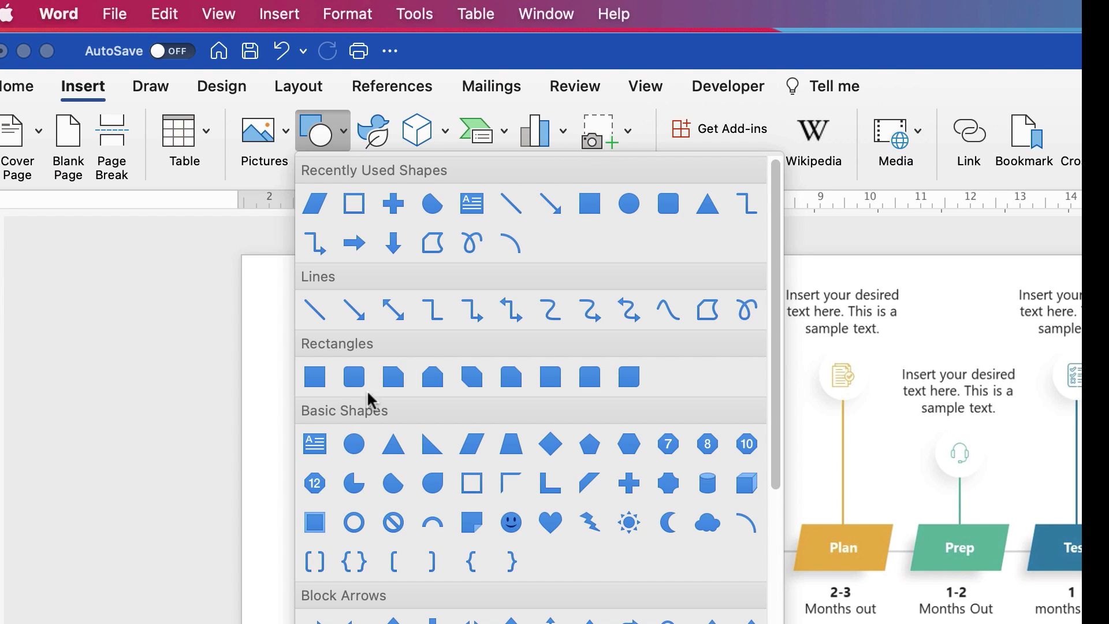
left_click(354, 443)
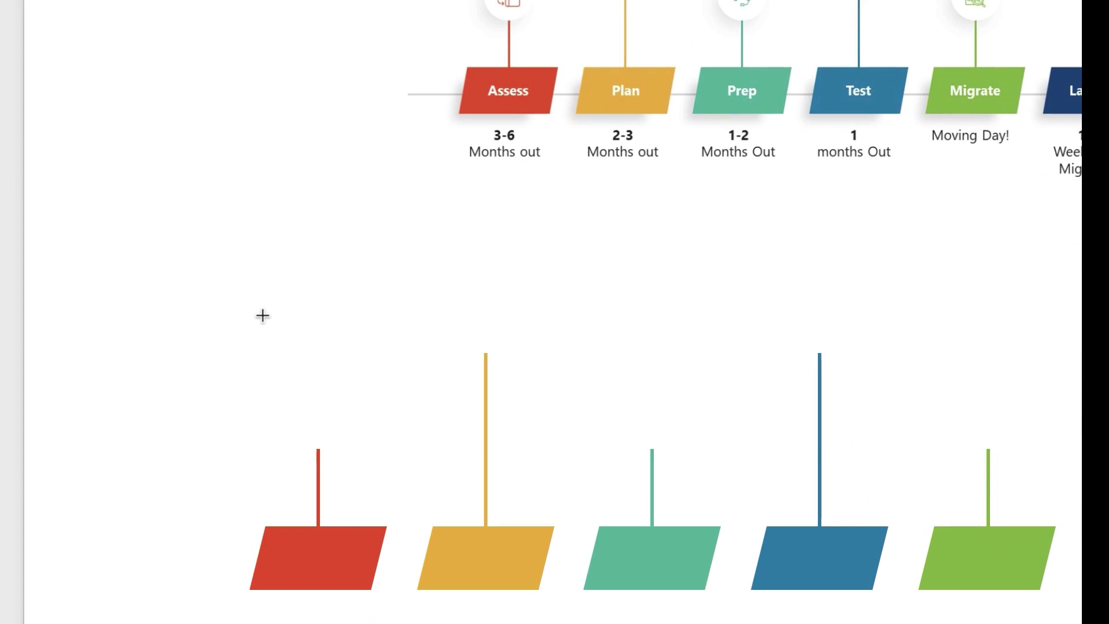
key("Escape")
mouse_move(260, 319)
left_mouse_down()
mouse_move(287, 324)
mouse_move(331, 373)
left_mouse_up()
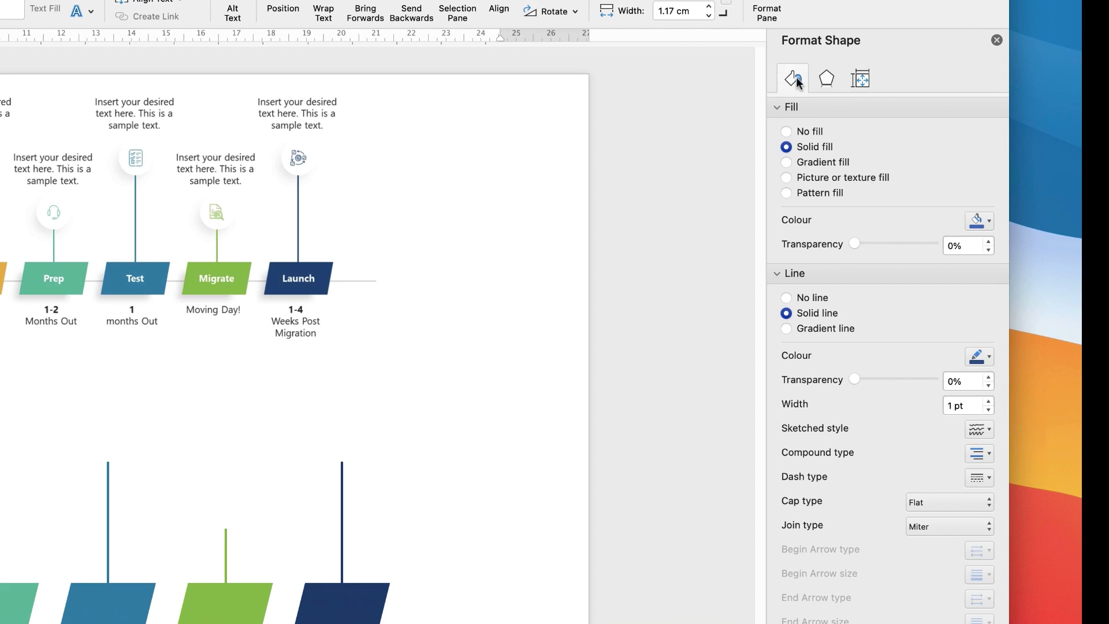
Set the circle to no fill and no line, and apply the outer shadow preset that falls to the bottom left.
left_click(787, 132)
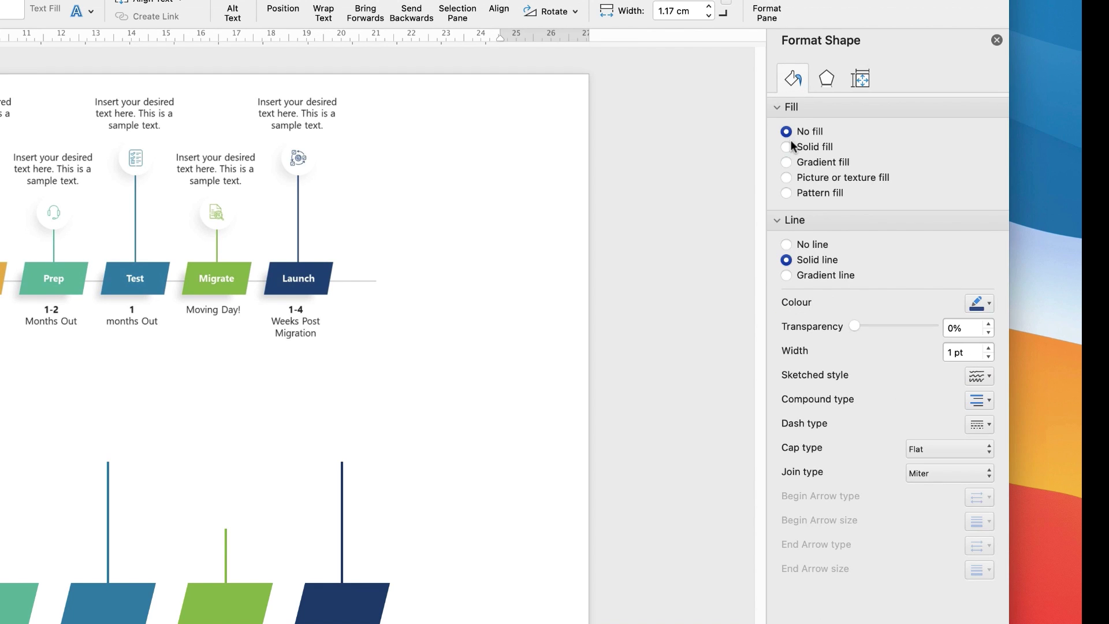
left_click(786, 245)
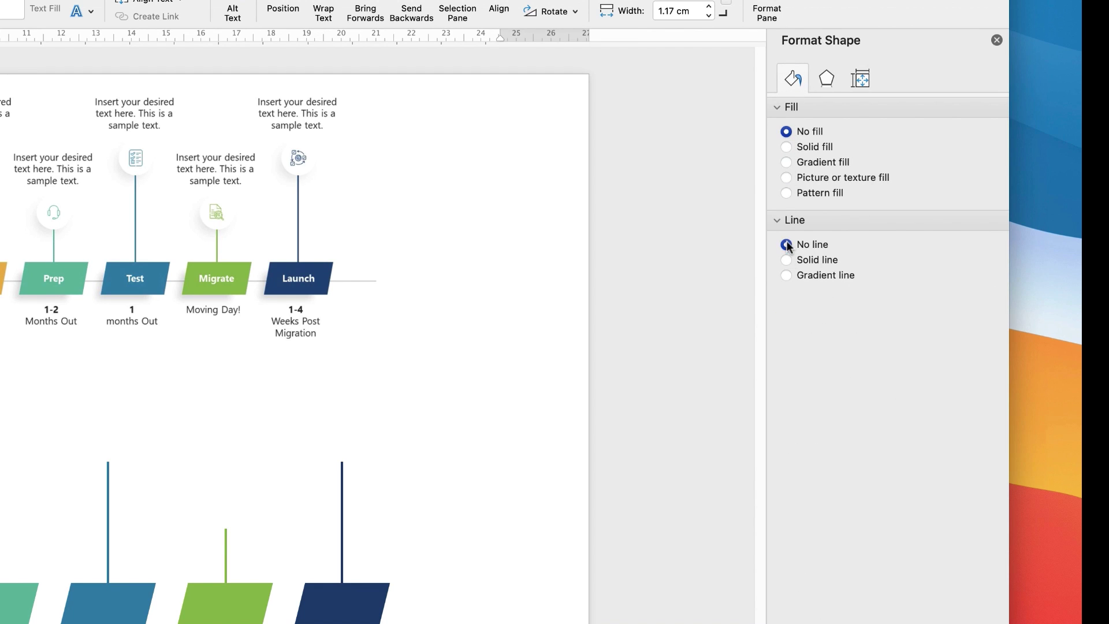
left_click(827, 80)
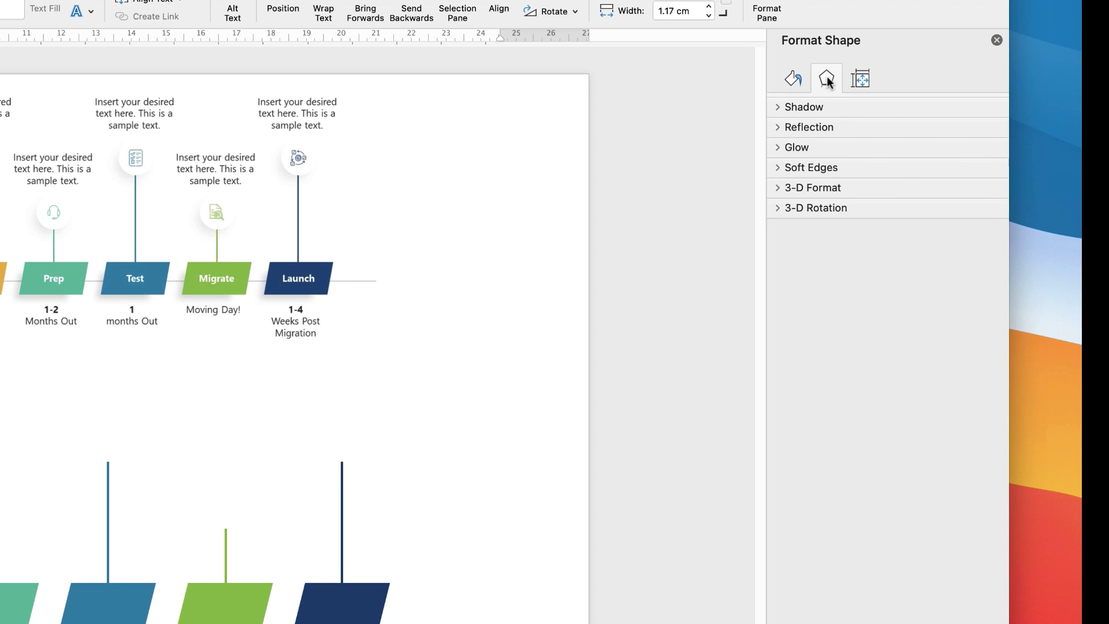
left_click(778, 106)
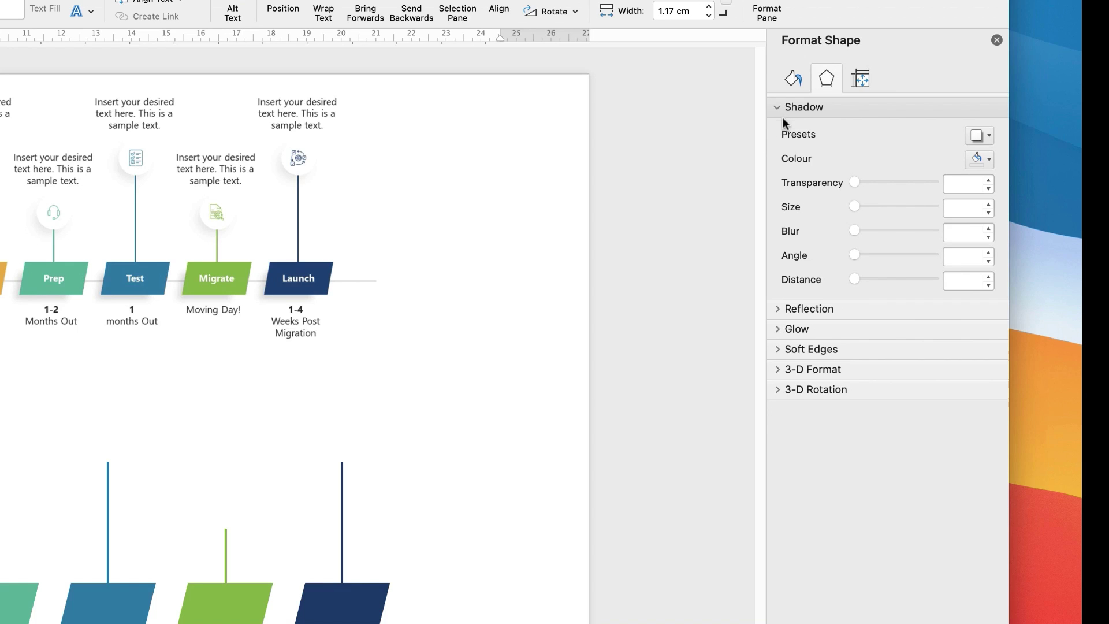
left_click(989, 137)
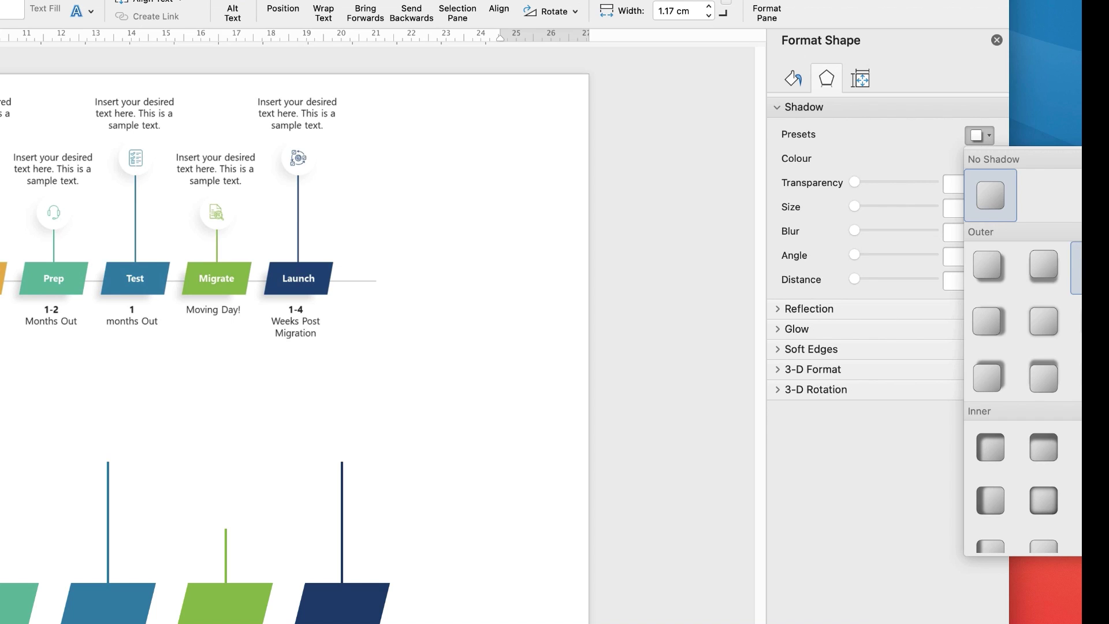
left_click(1076, 268)
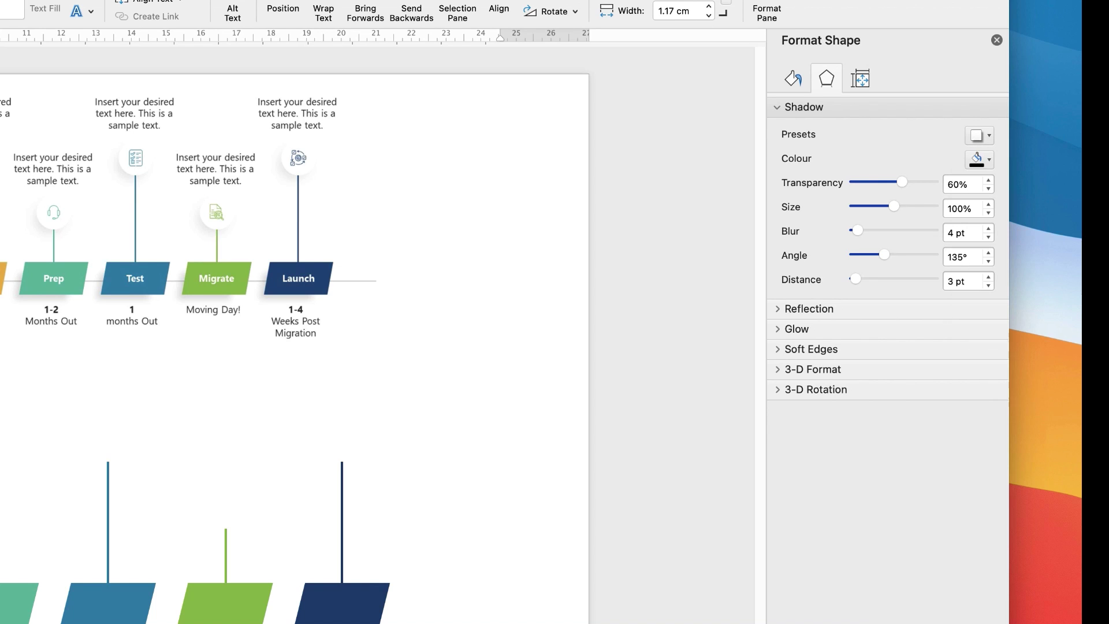
Give the circle a solid white fill.
left_click(794, 80)
left_click(786, 147)
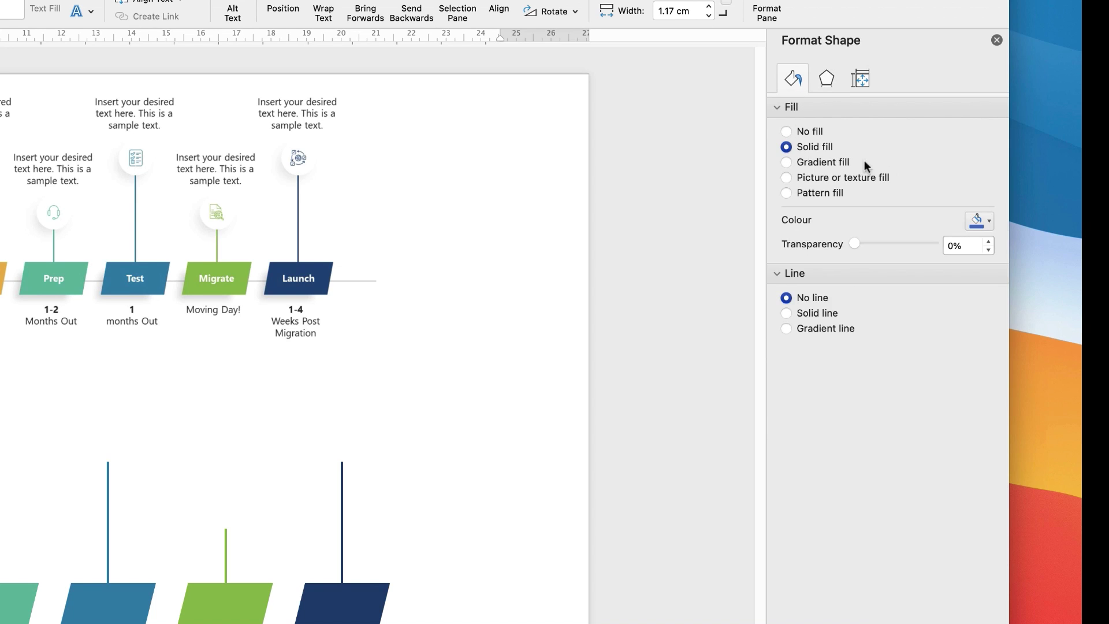
left_click(980, 220)
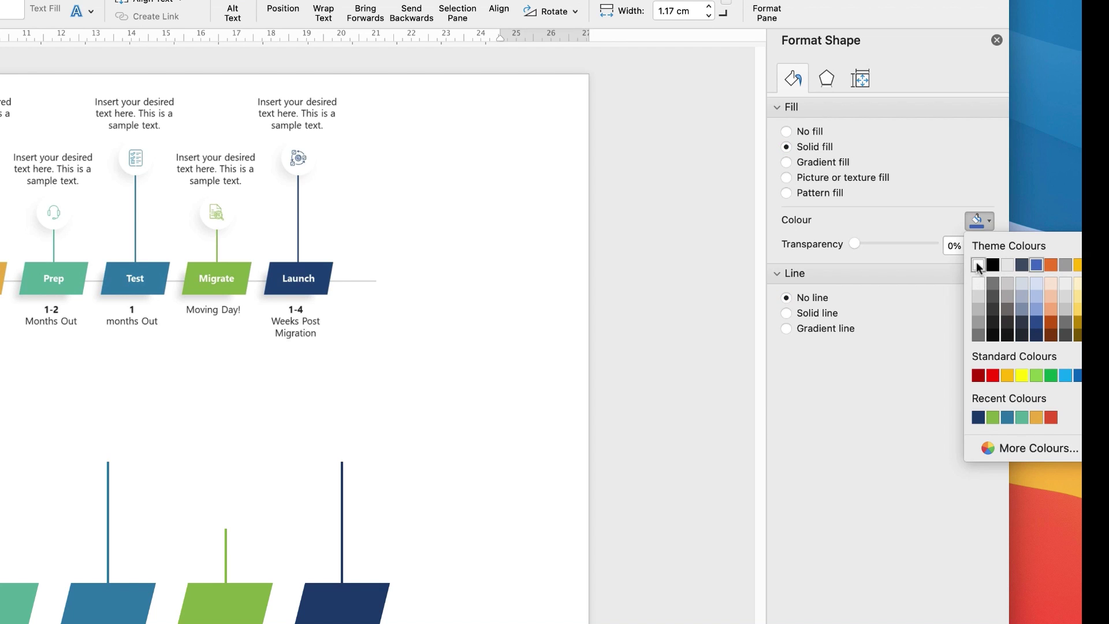
left_click(979, 282)
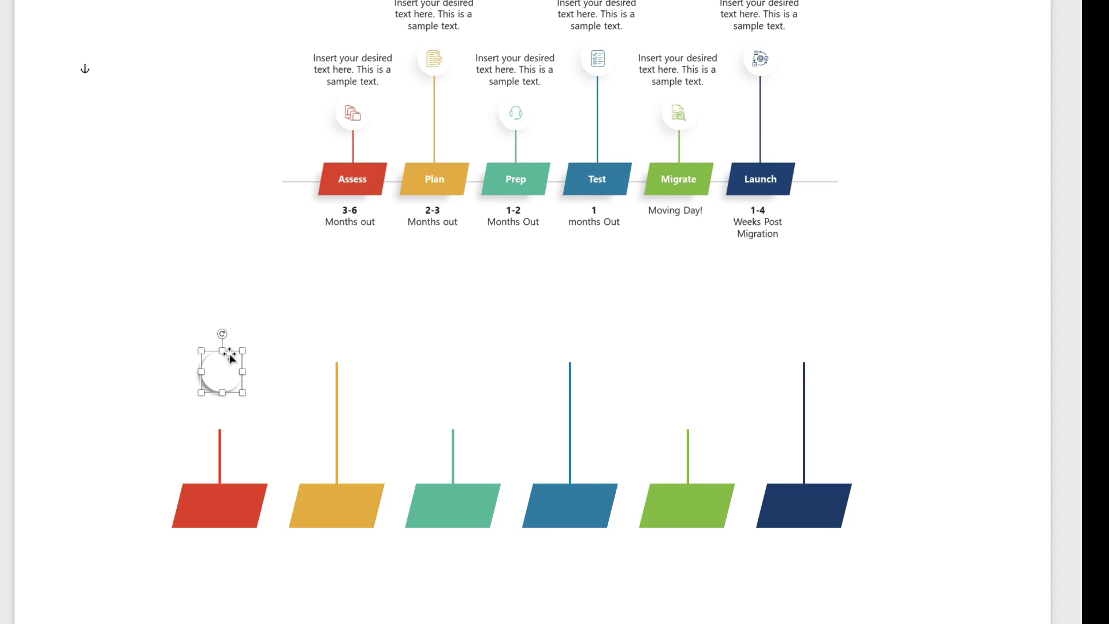
Paste five copies of the shadowed white circle onto the page.
key("ctrl+v")
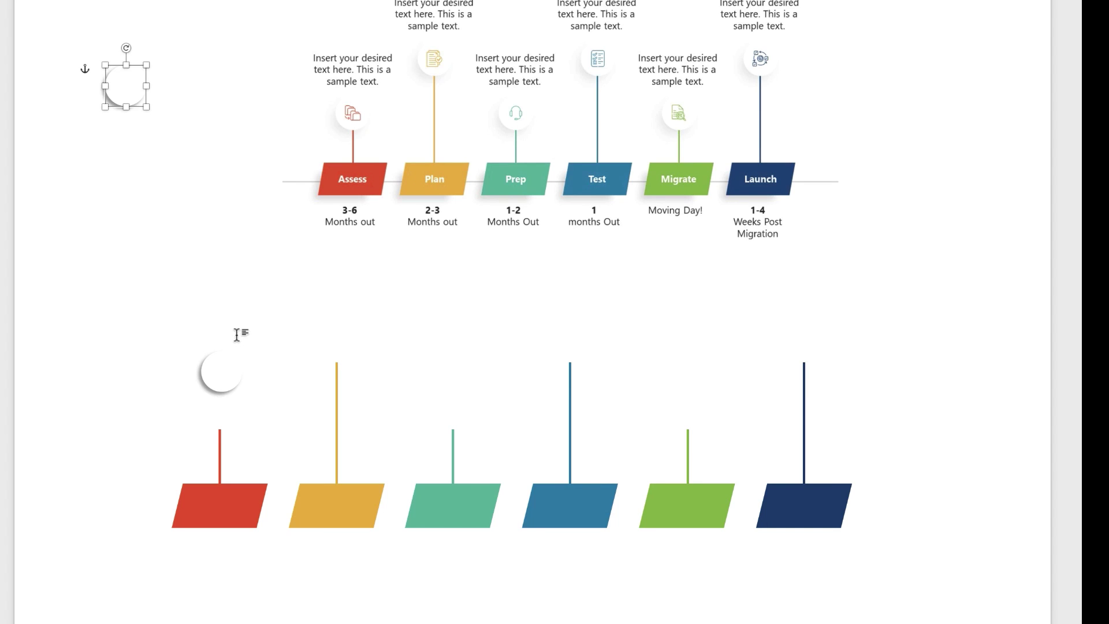
key("ctrl+v")
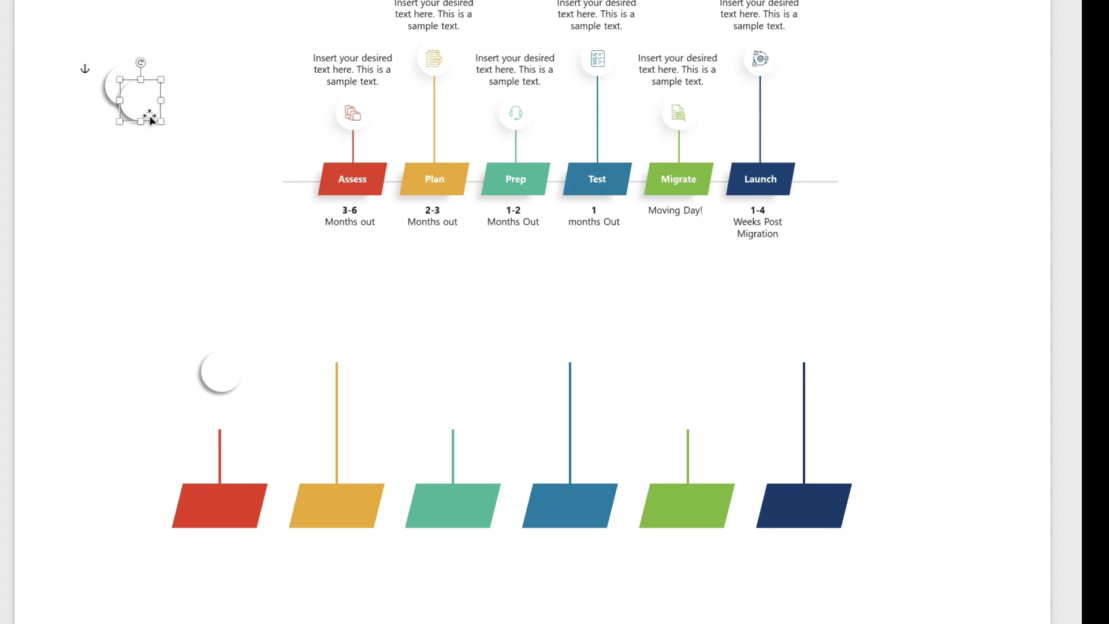
key("ctrl+v")
key("ctrl+v")
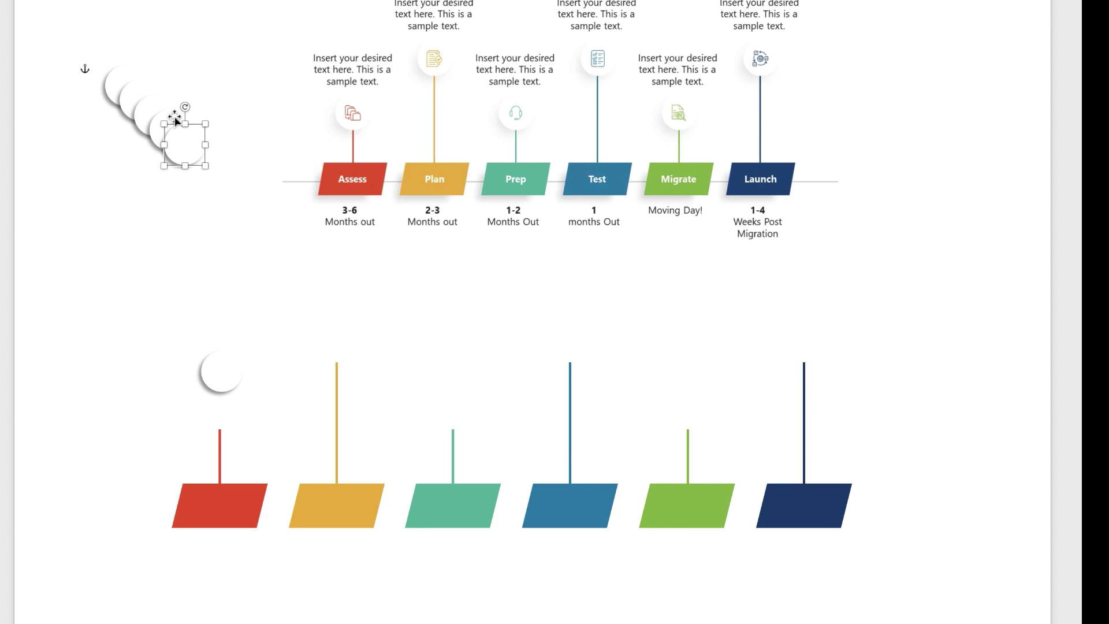
Place the five copied circles at the upper ends of the yellow, teal, blue, green and navy lines.
left_click_drag(177, 152, 456, 415)
left_click_drag(161, 119, 693, 414)
left_click_drag(132, 92, 803, 347)
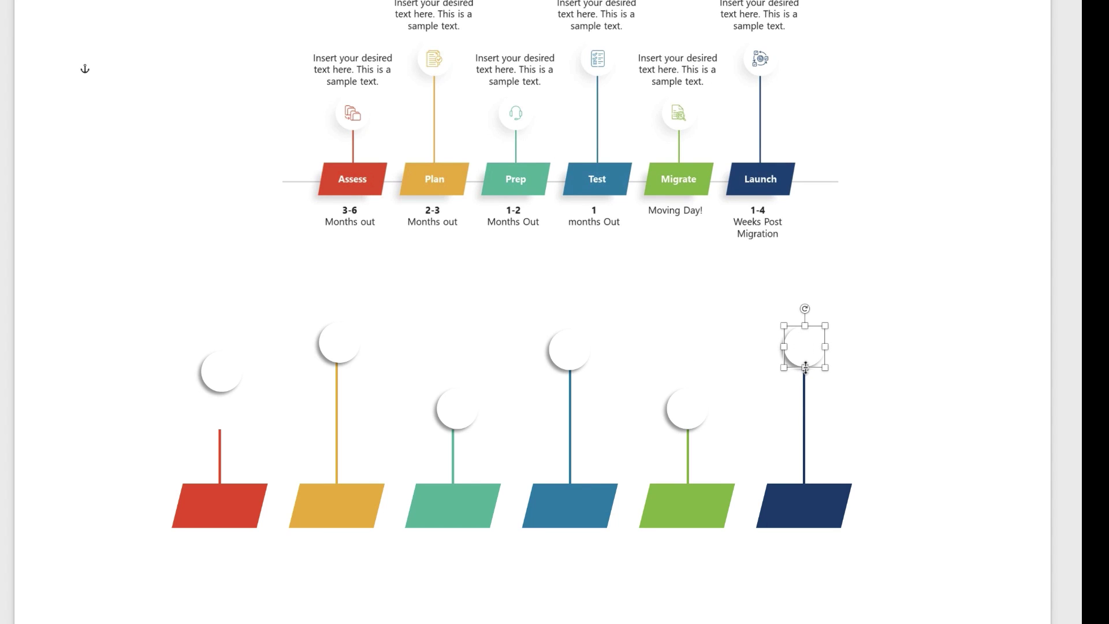
Fine-tune the horizontal position of the circle above the yellow line so it is centred on the line.
left_click(574, 349)
left_click(341, 342)
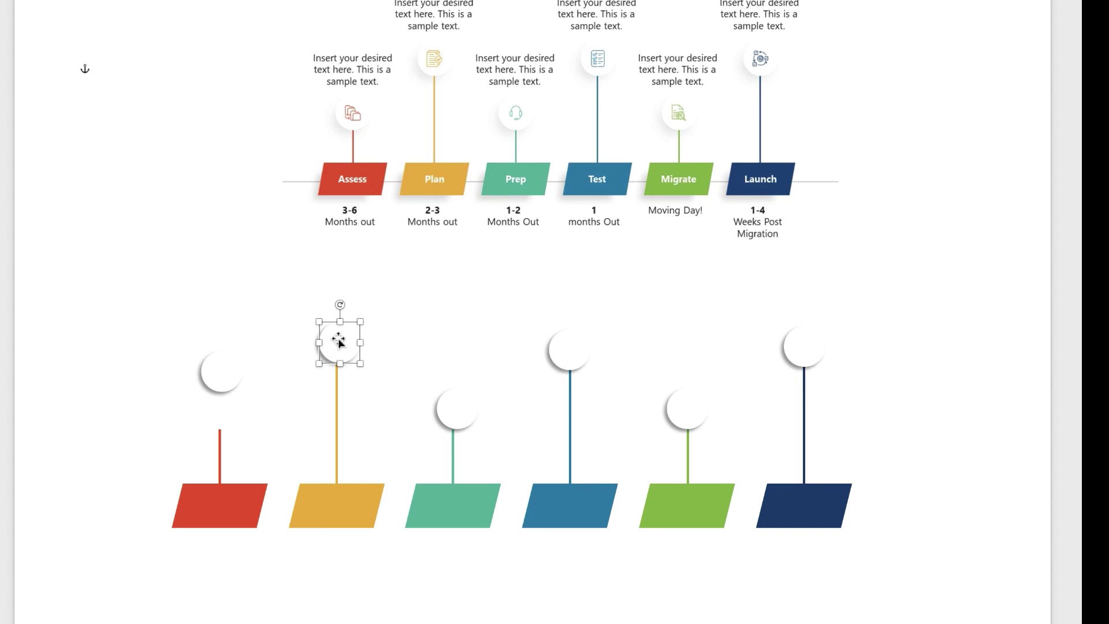
left_click_drag(339, 342, 337, 343)
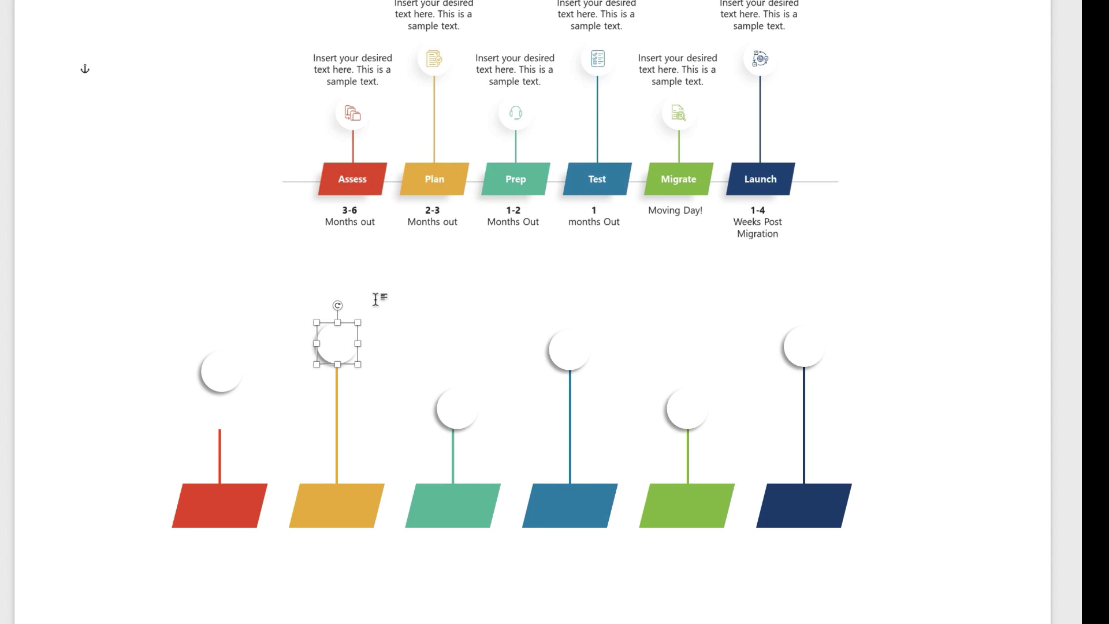
key("Right")
key("Right")
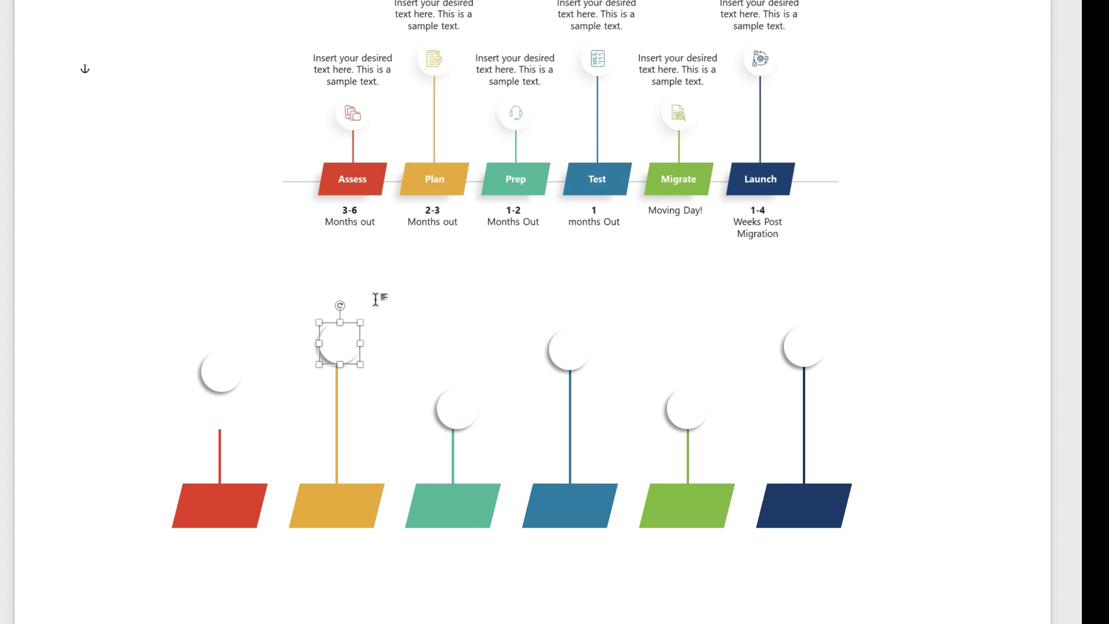
key("Left")
key("Left")
key("Left")
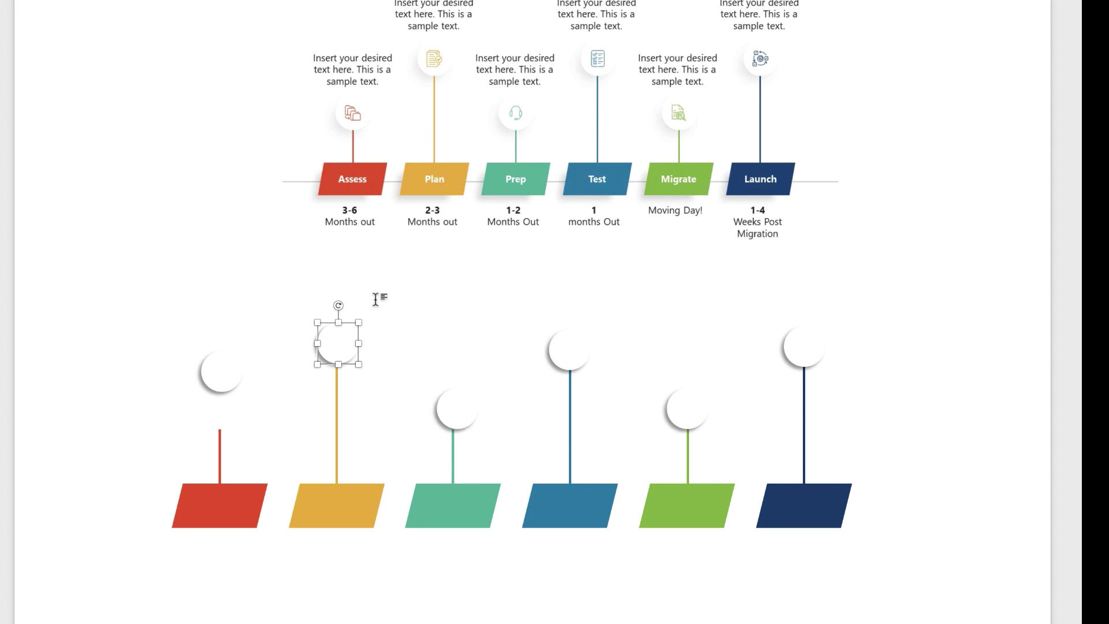
key("Left")
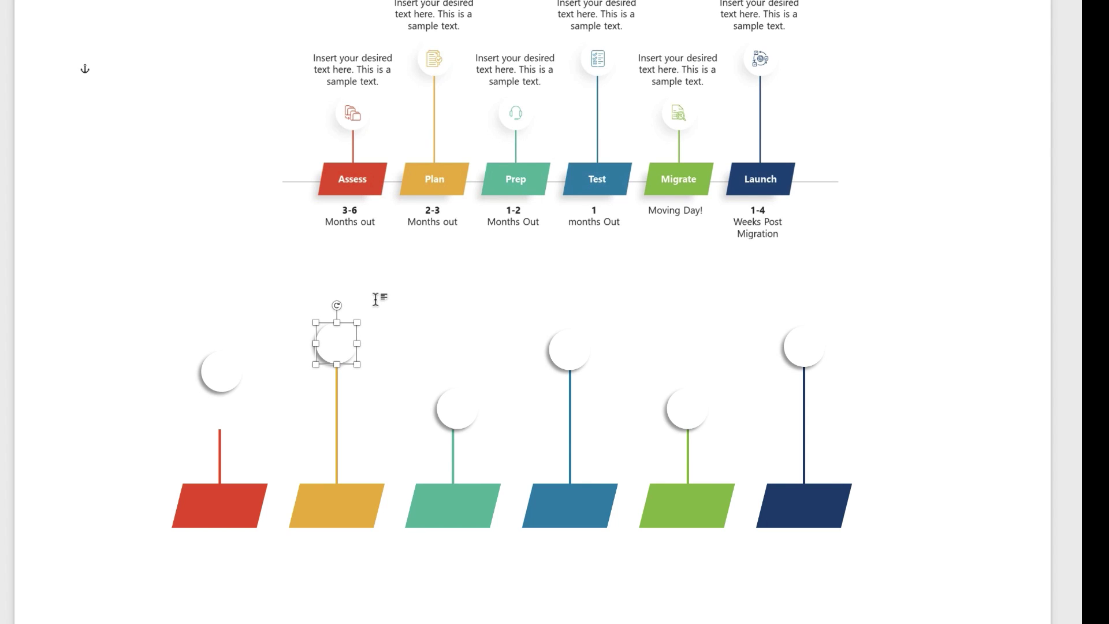
Align the three circles on the tall yellow, blue and navy lines to the top.
left_click(811, 350)
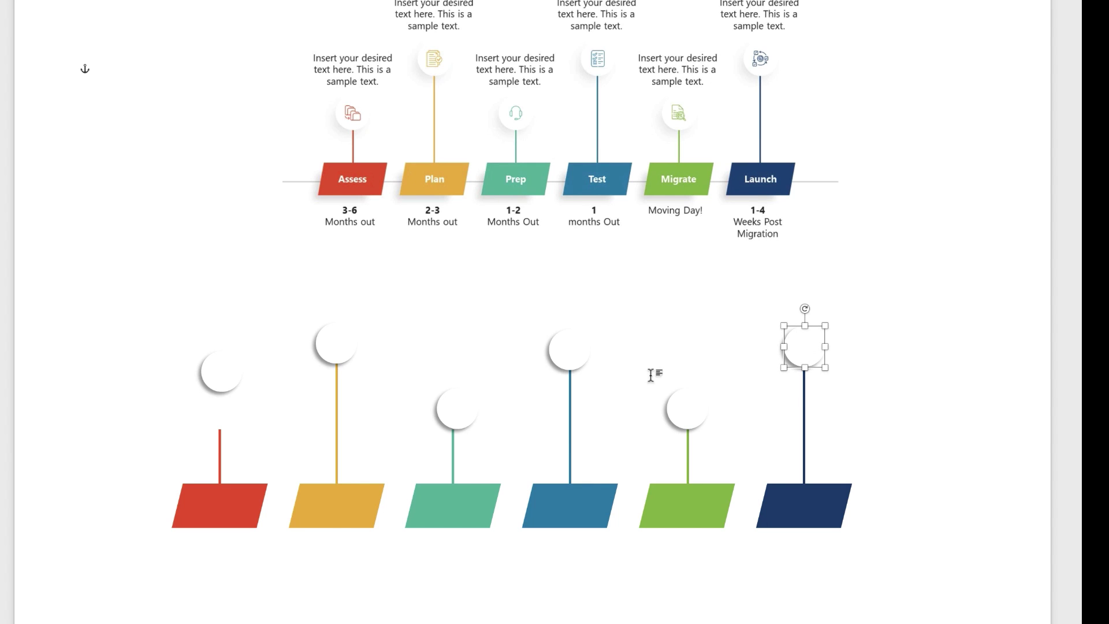
left_click(569, 349, "shift")
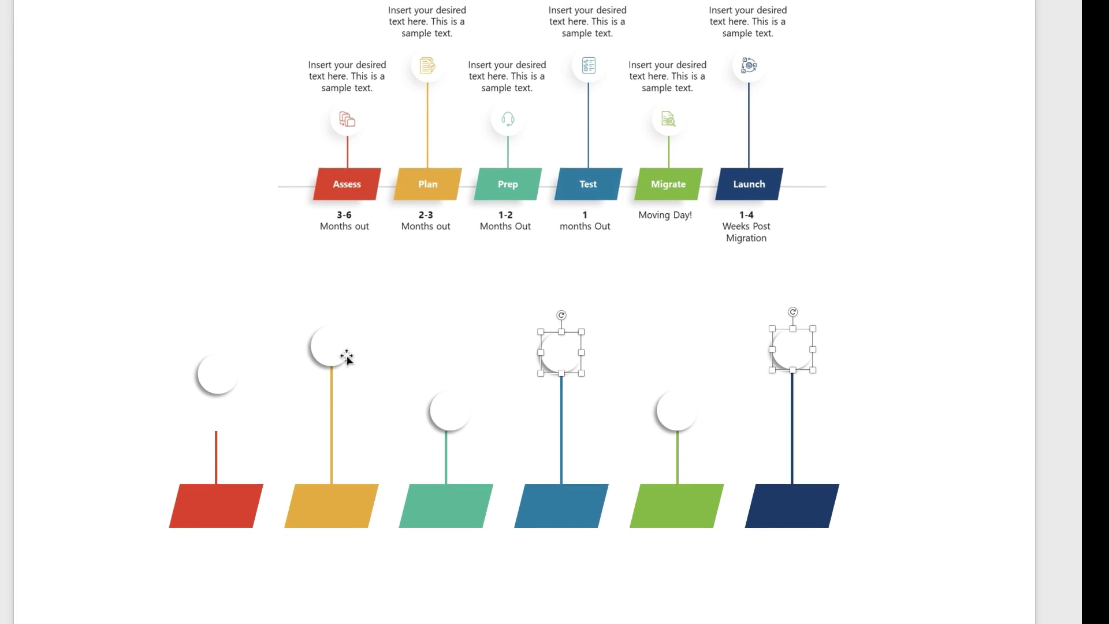
left_click(346, 357, "shift")
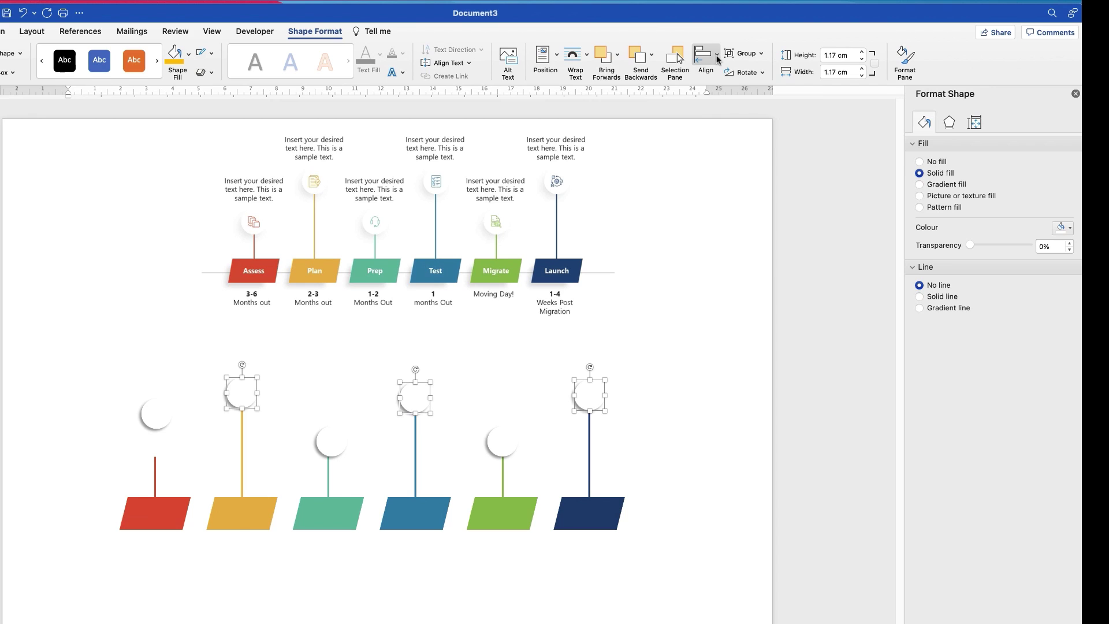
left_click(717, 60)
left_click(742, 153)
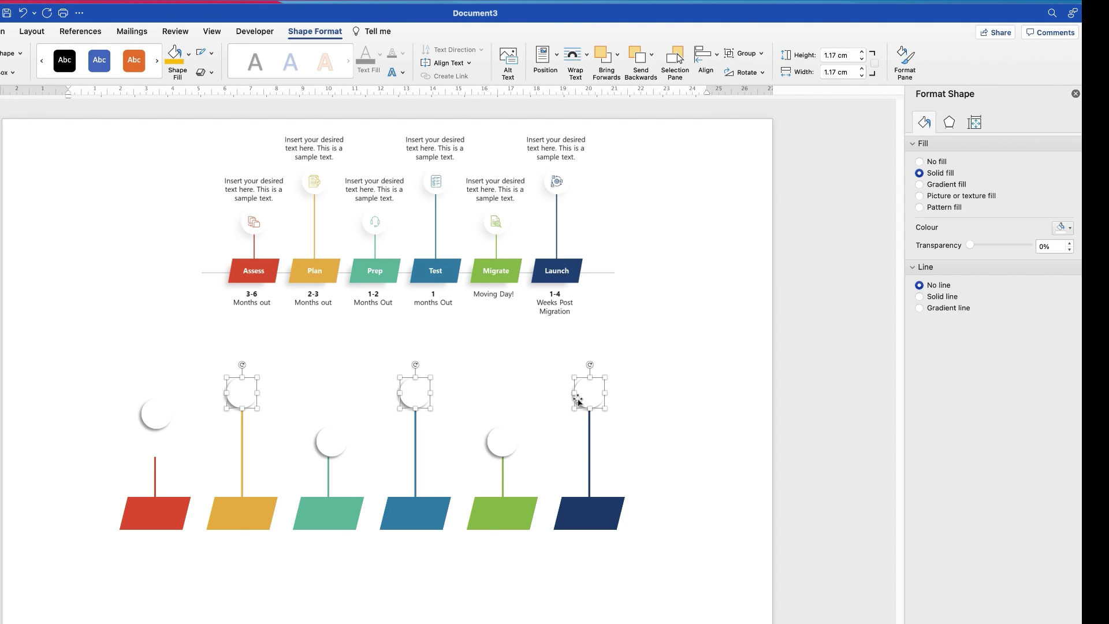
Centre the circle on the teal line and lower the first circle onto the end of the red line.
left_click(503, 443)
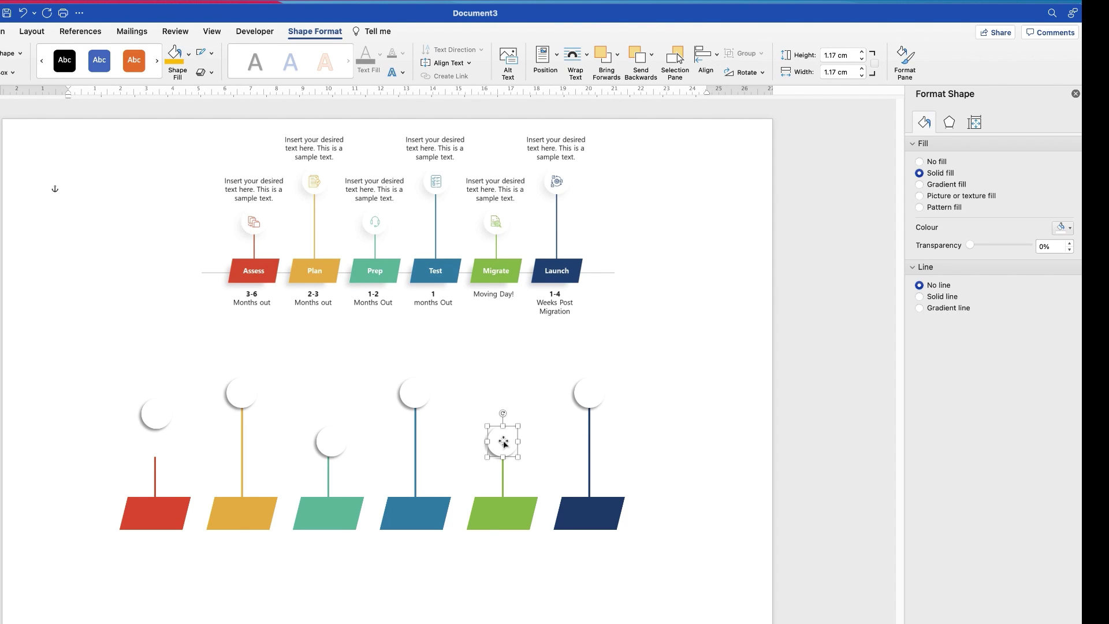
left_click(332, 442)
key("Left")
key("Left")
left_click_drag(155, 427, 164, 442)
key("Left")
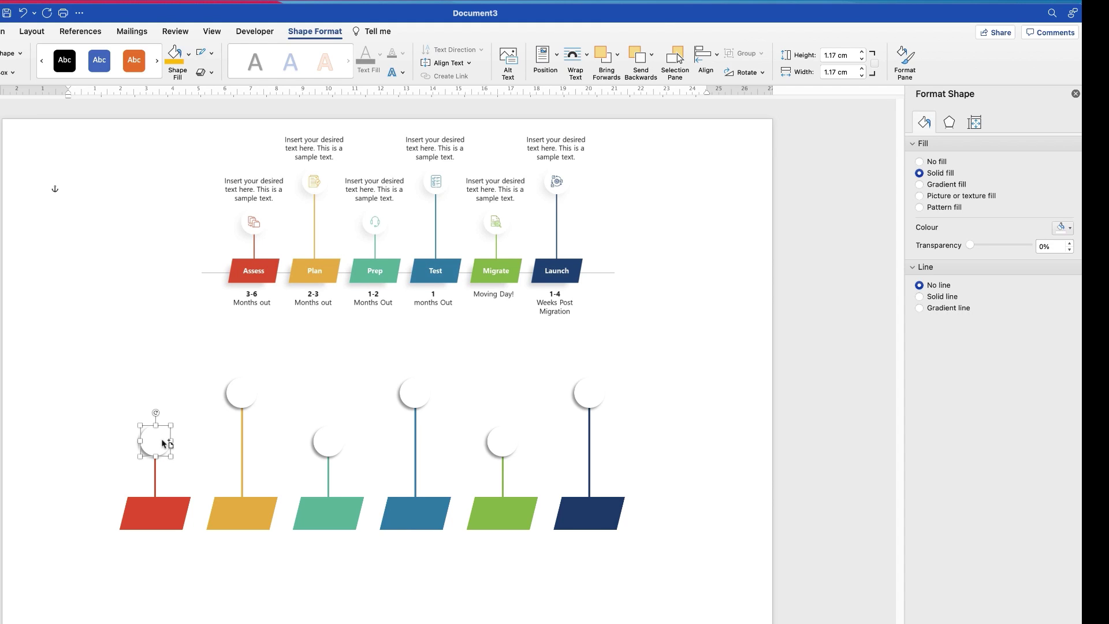
Align the three circles on the short red, teal and green lines to the top.
left_click(334, 445, "shift")
left_click(503, 440, "shift")
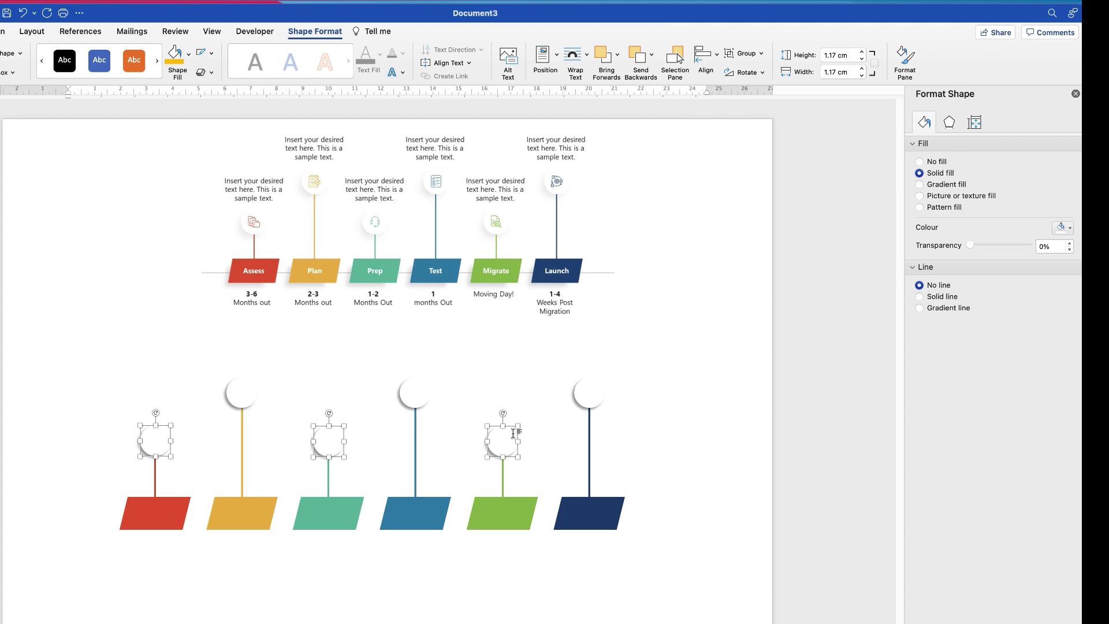
left_click(718, 58)
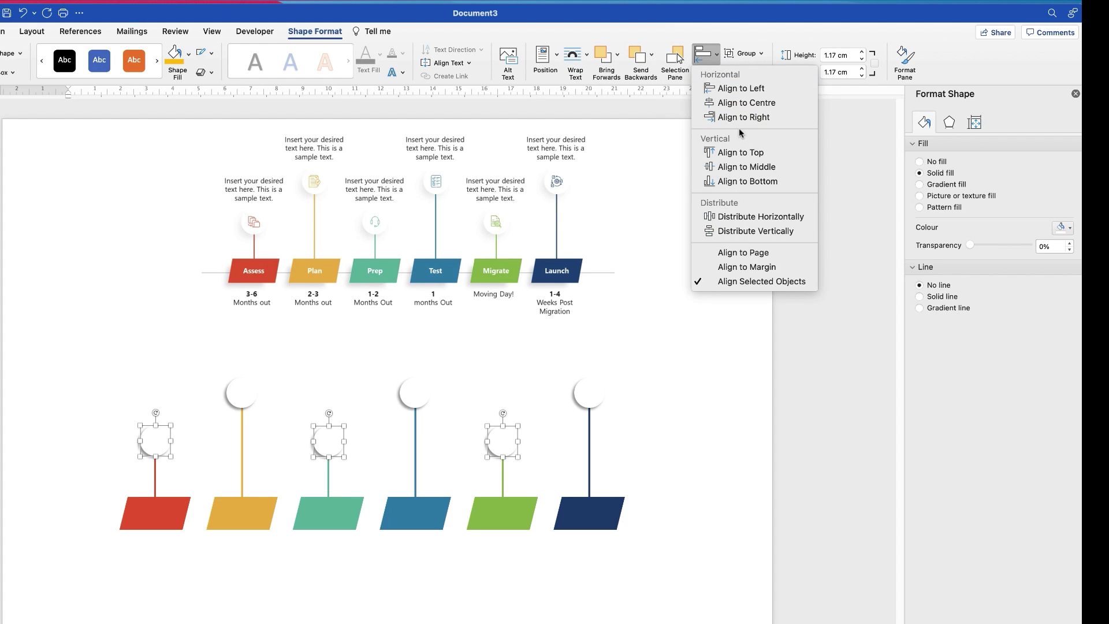
left_click(734, 153)
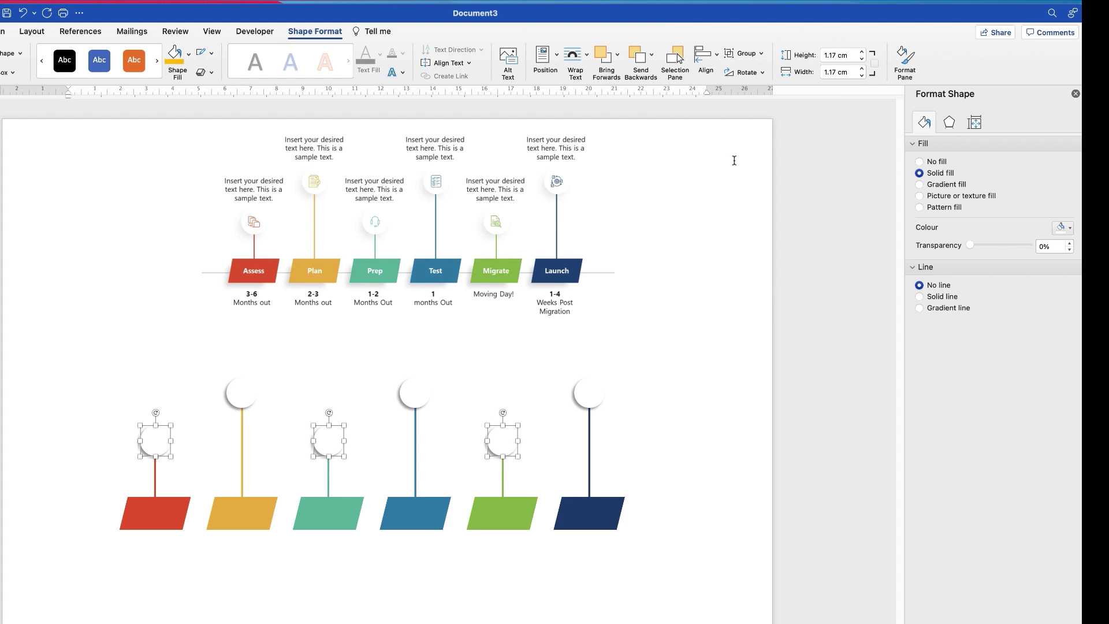
left_click(695, 425)
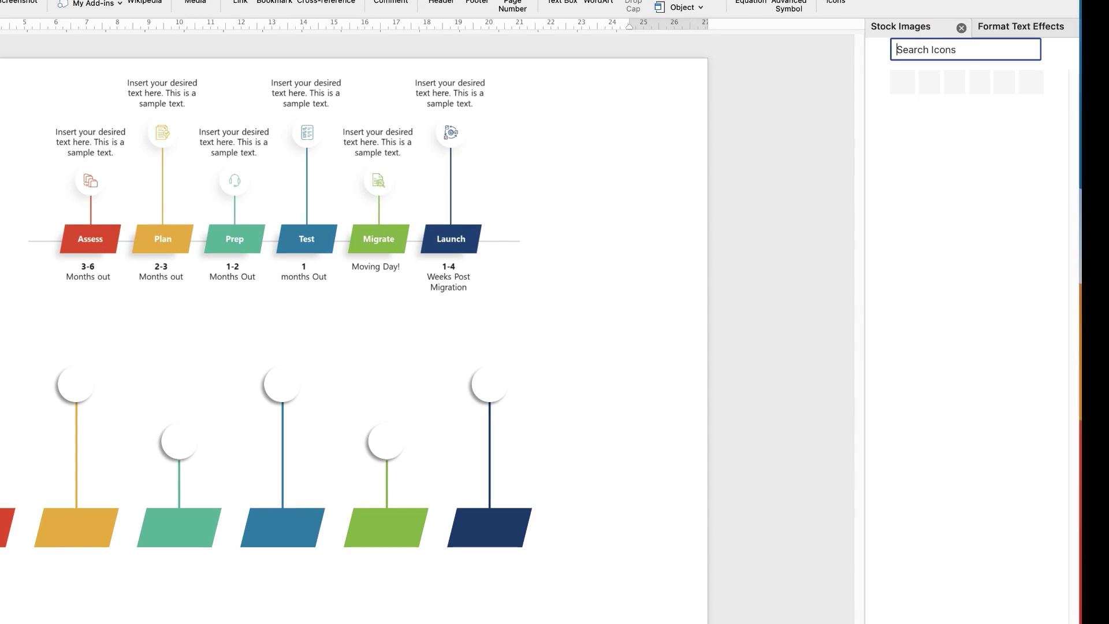
Search the stock icons for LIST and insert the outlined checklist page icon with boxes beside its lines.
type("LIST")
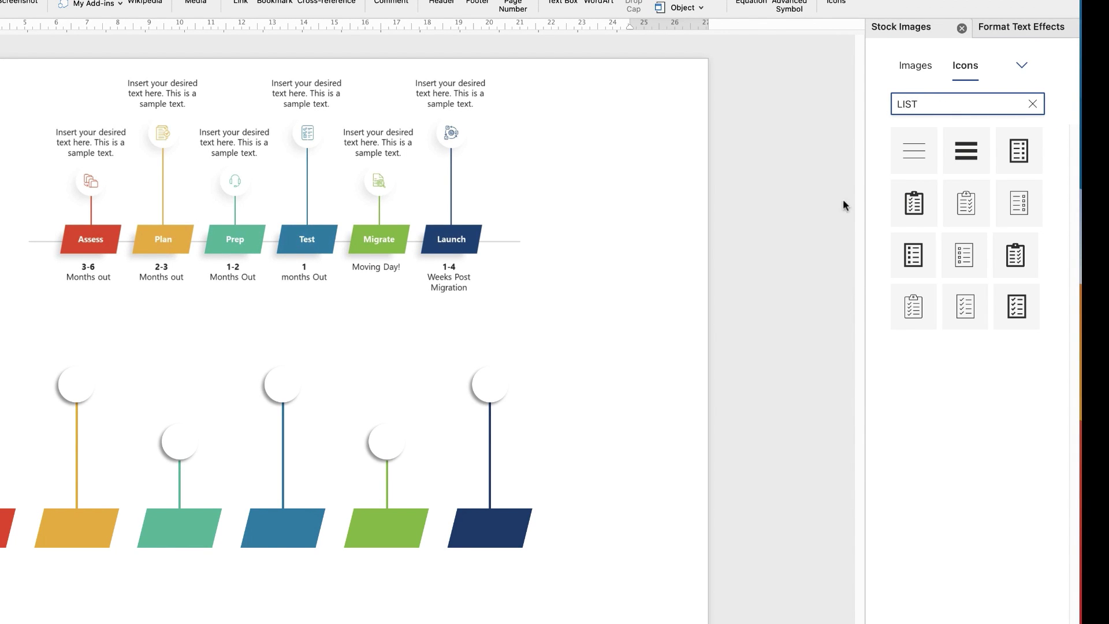
left_click(1004, 208)
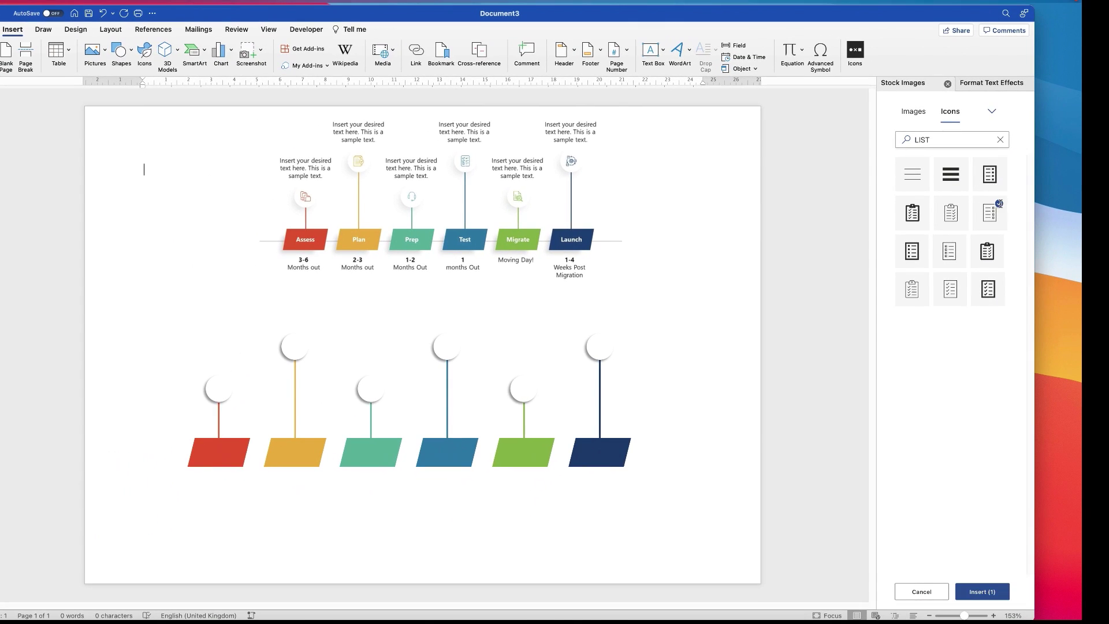
left_click(980, 593)
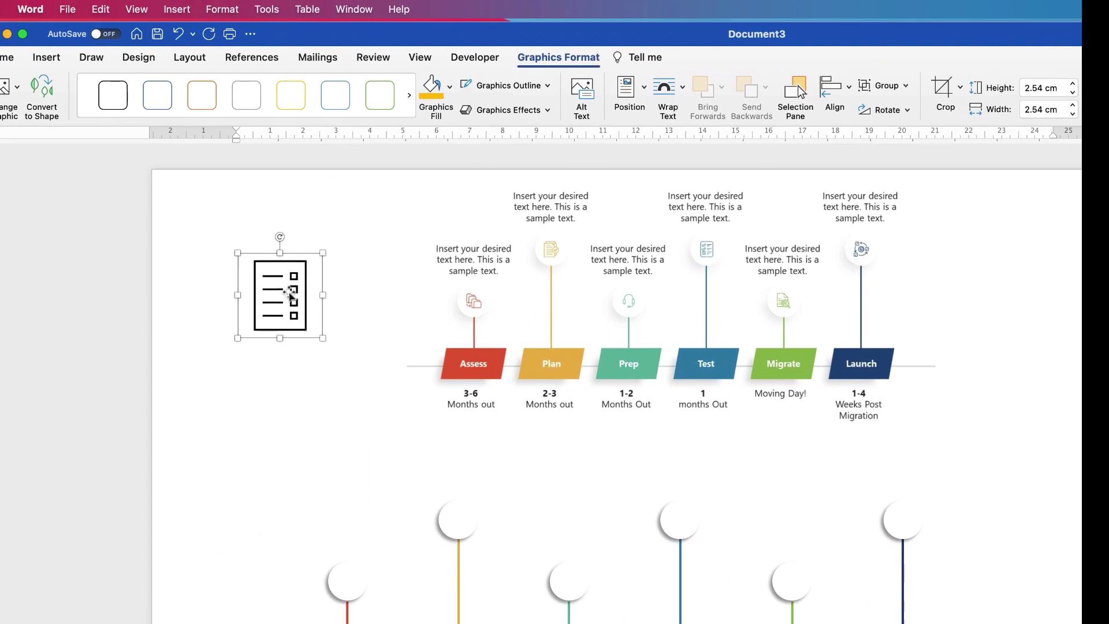
Set the list icon's text wrapping to In Front of Text and fill it with the timeline's red.
mouse_move(290, 293)
left_mouse_down()
mouse_move(264, 335)
mouse_move(301, 287)
mouse_move(305, 312)
mouse_move(296, 276)
mouse_move(310, 279)
mouse_move(285, 297)
left_mouse_up()
left_click(682, 88)
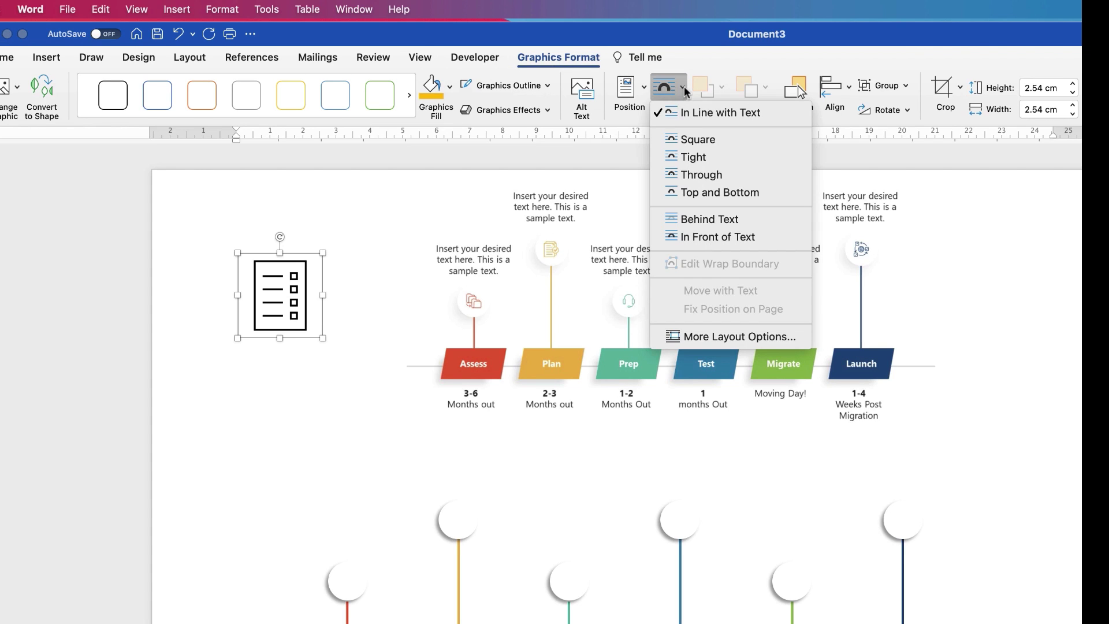
left_click(694, 237)
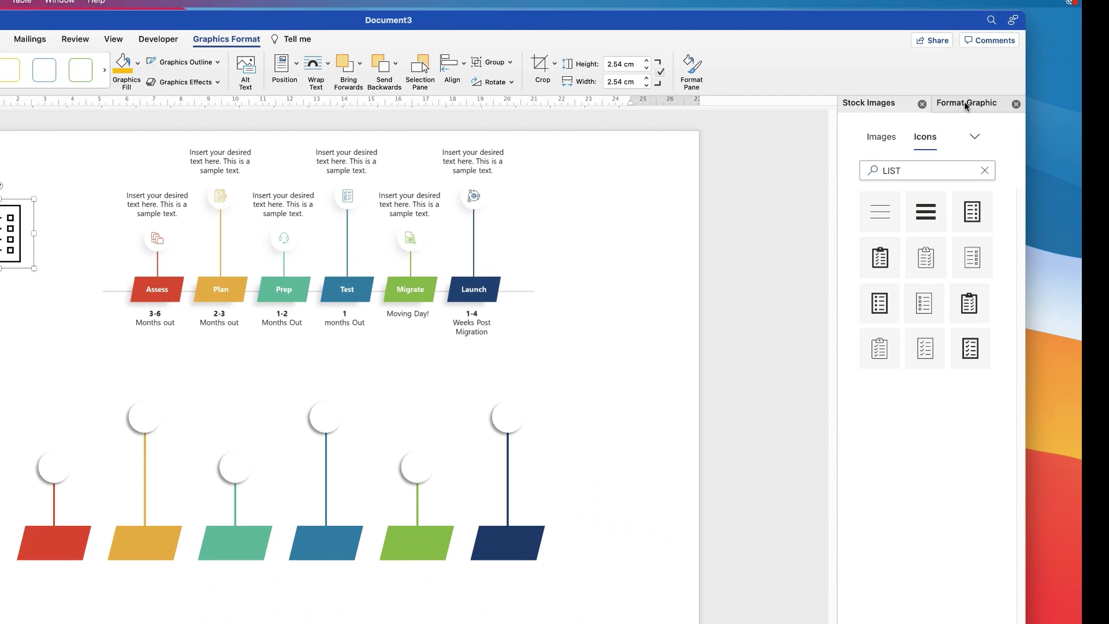
left_click(964, 104)
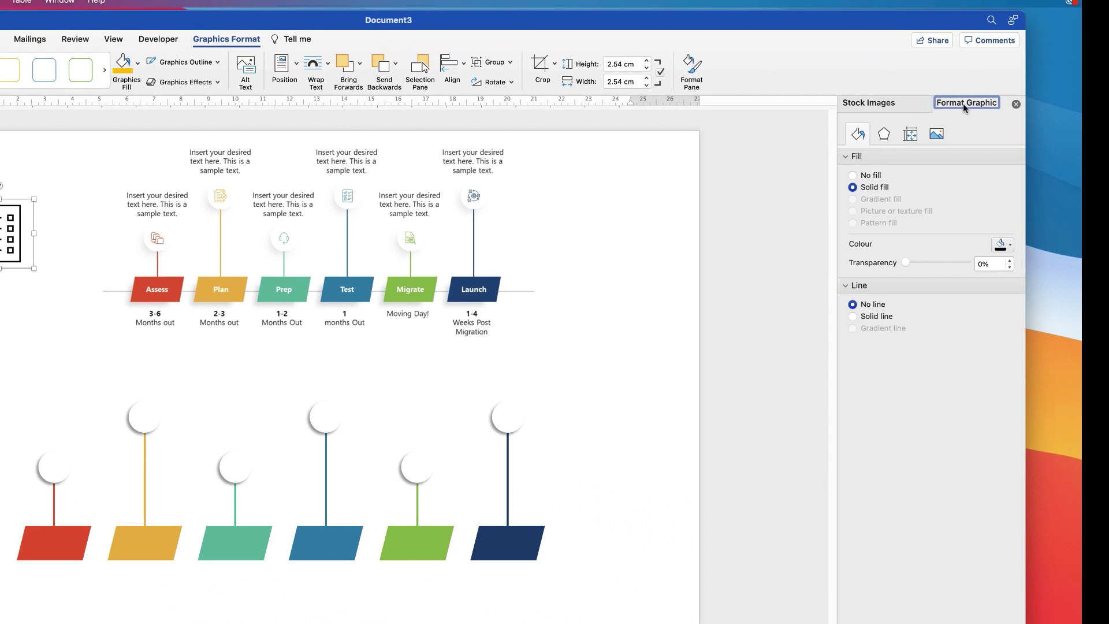
left_click(1010, 245)
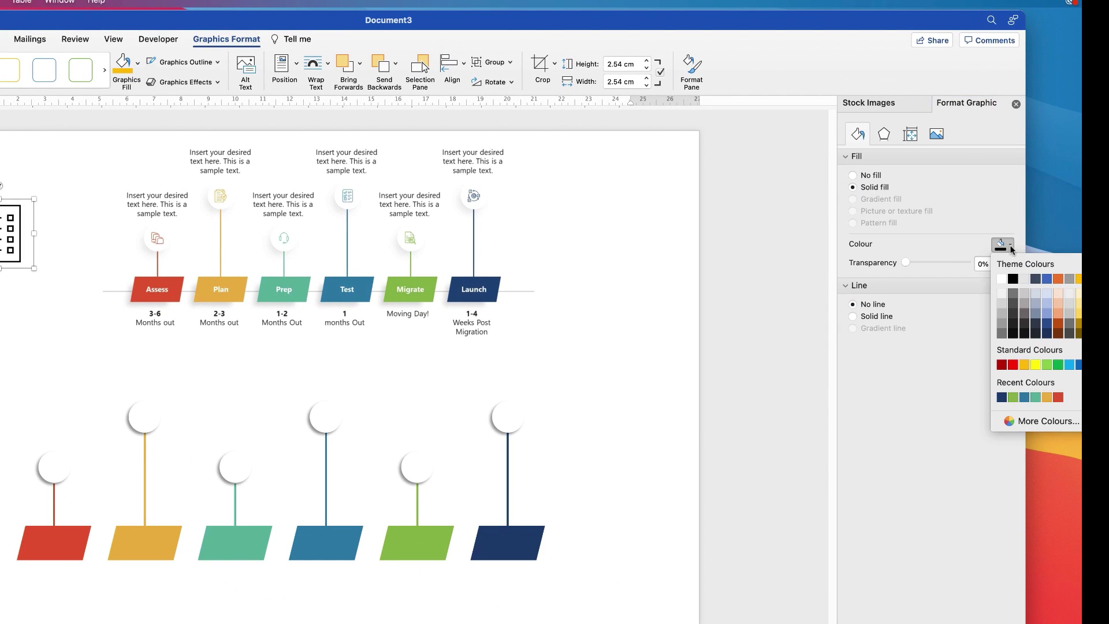
left_click(1058, 398)
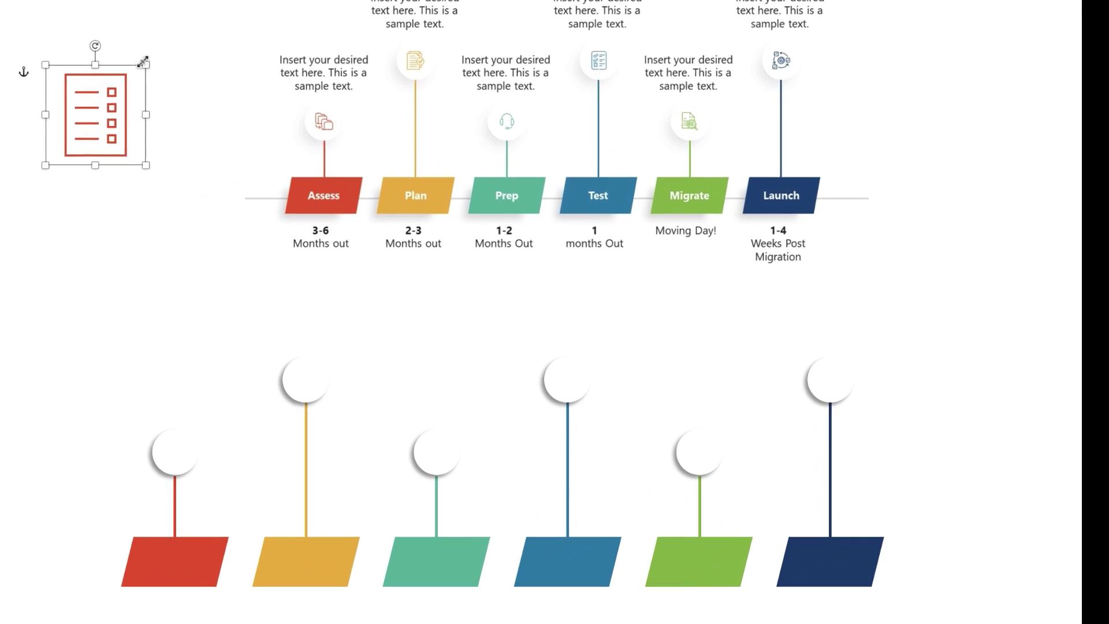
Shrink the red list icon and centre it inside the circle above the red line.
left_click_drag(143, 62, 179, 468)
left_click_drag(206, 424, 179, 456)
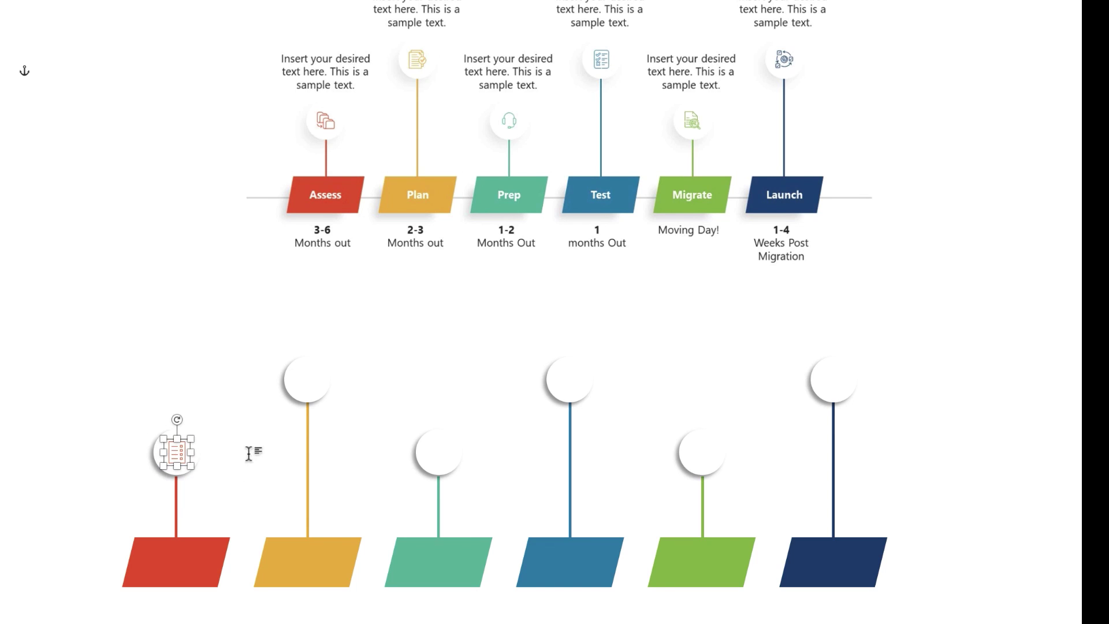
left_click(225, 374)
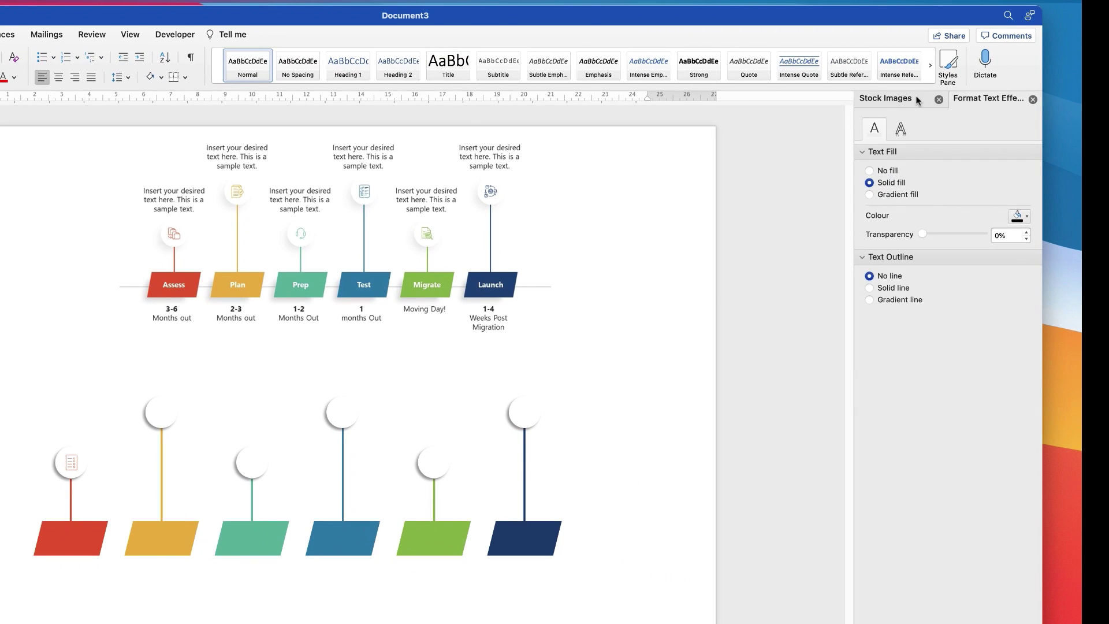
Search the stock icons for FILE and insert the outlined open folder icon.
left_click(917, 101)
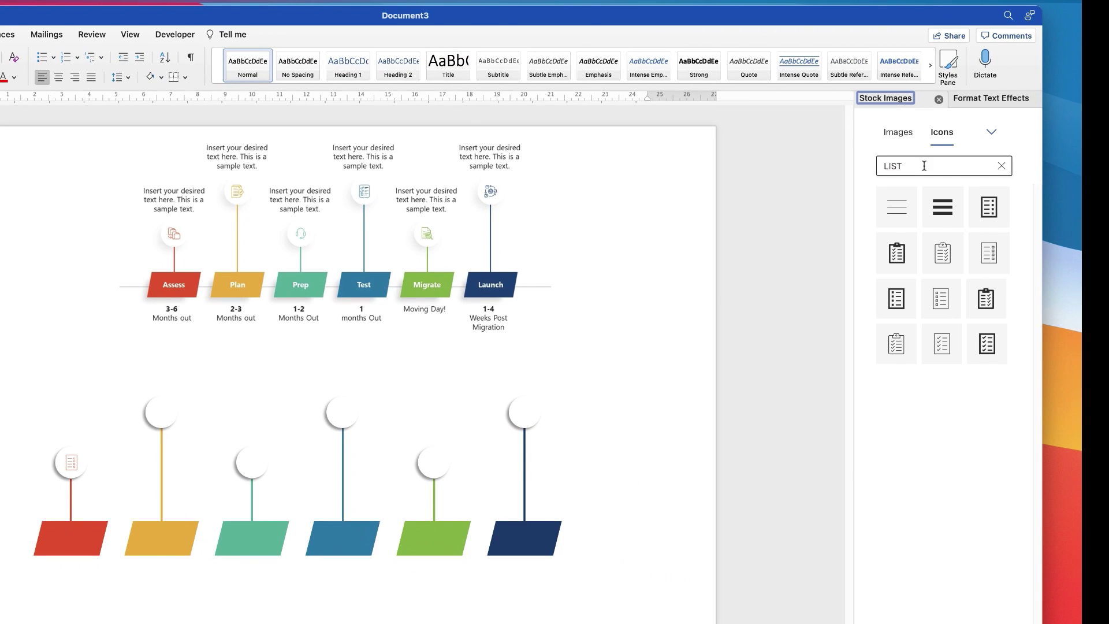
type("FILE")
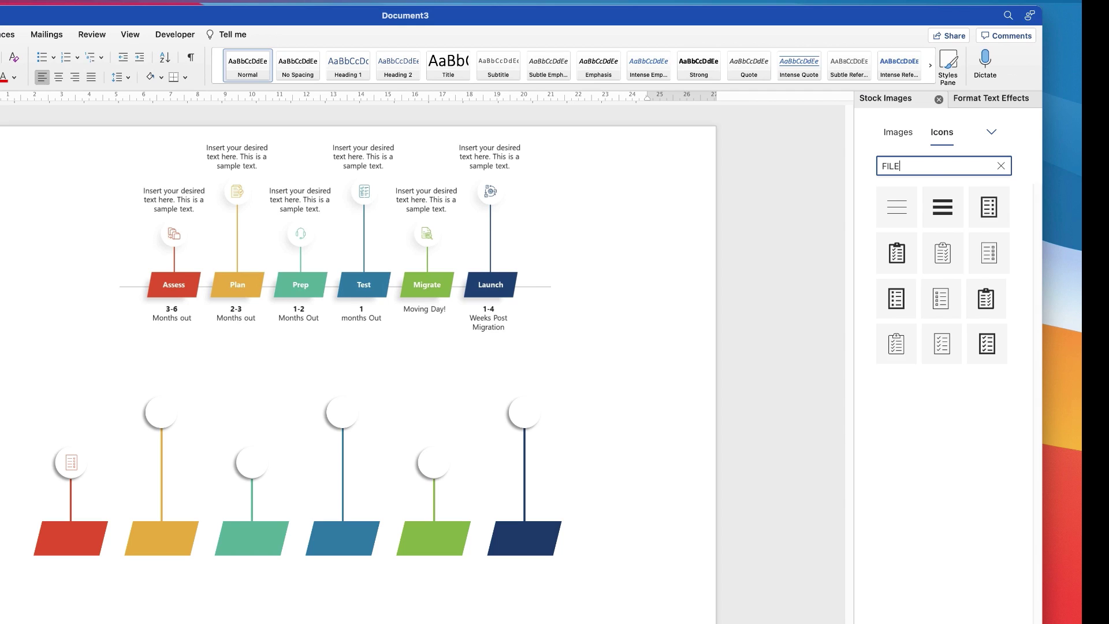
mouse_move(980, 199)
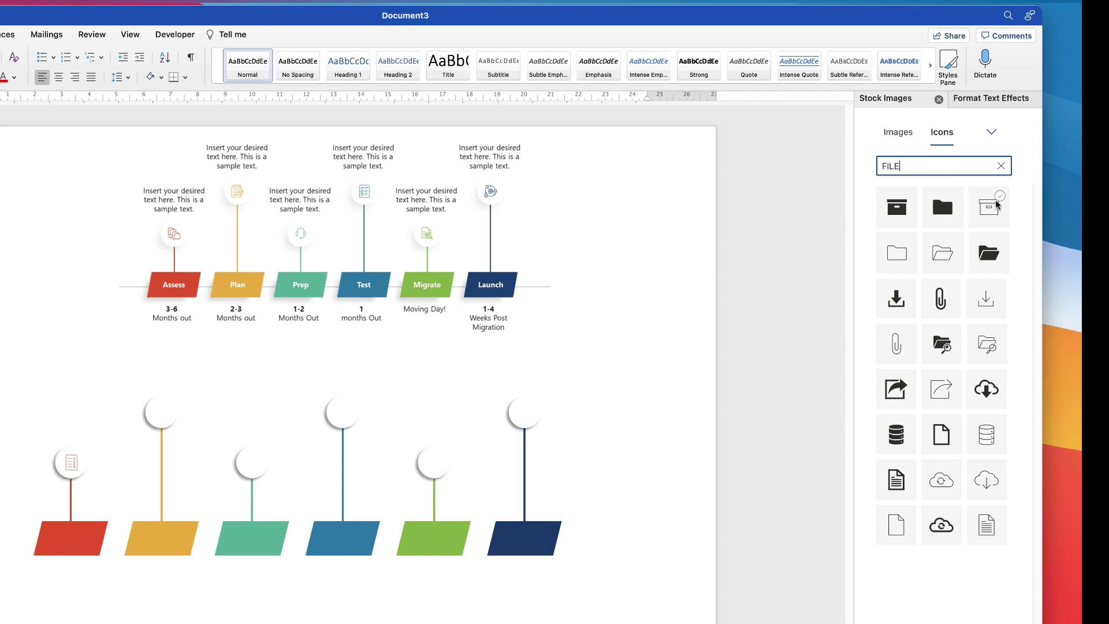
left_click(955, 242)
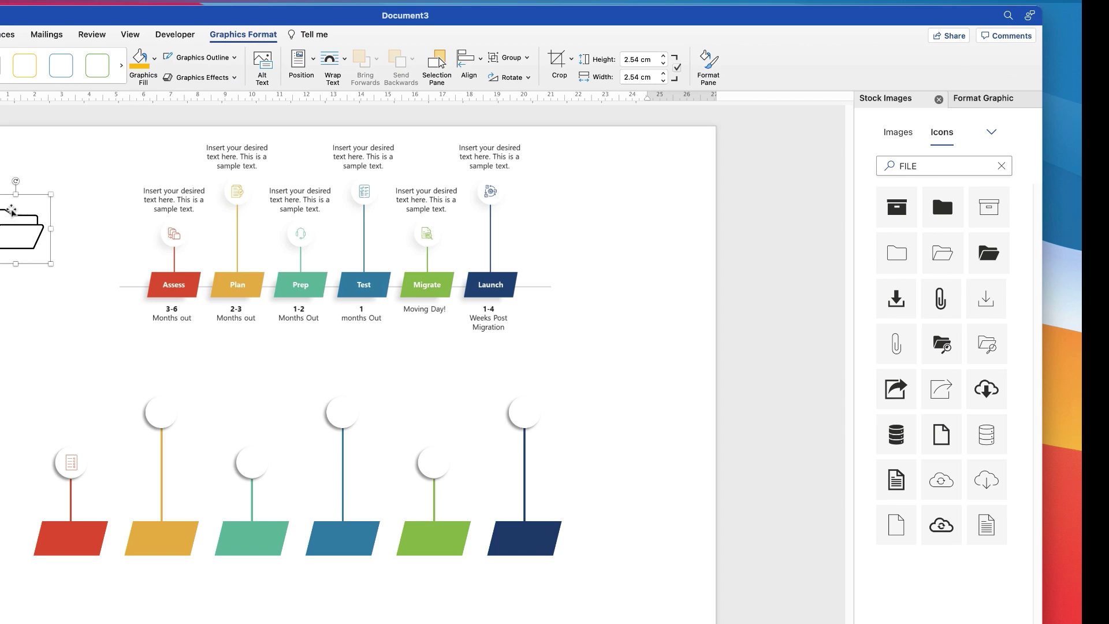
Set the folder icon's text wrapping to In Front of Text and fill it with the timeline's yellow.
left_click(330, 59)
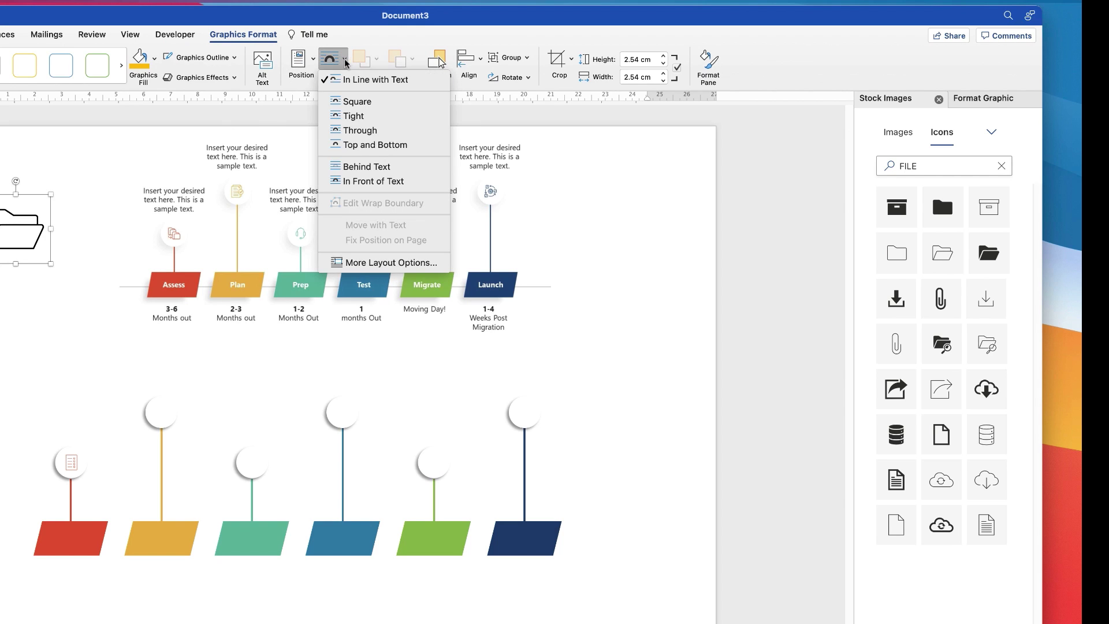
left_click(351, 181)
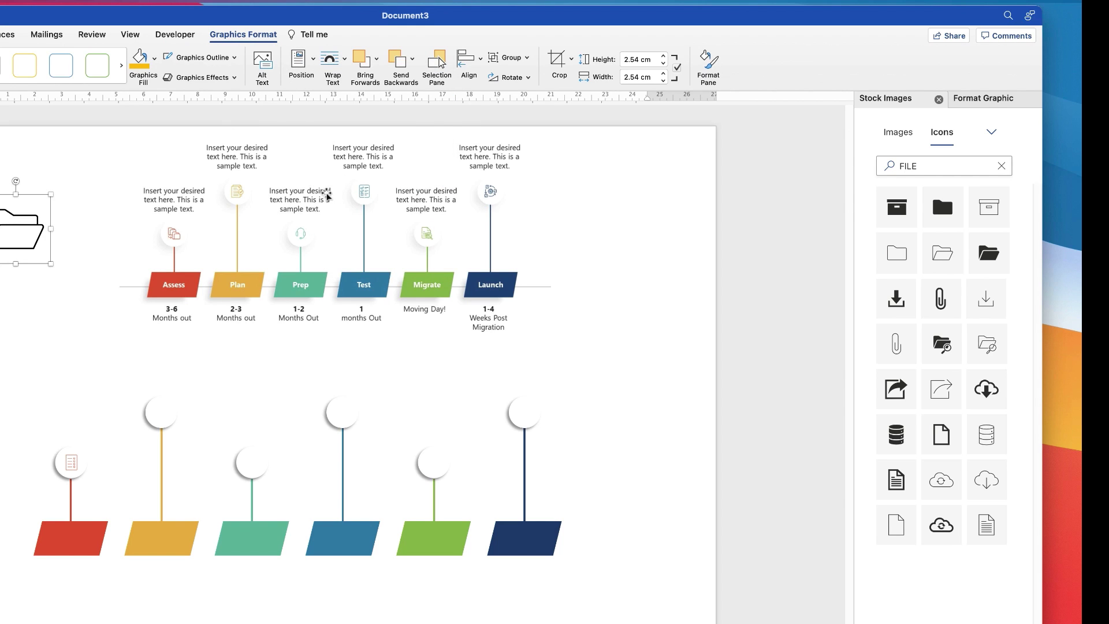
left_click(980, 100)
left_click(1027, 241)
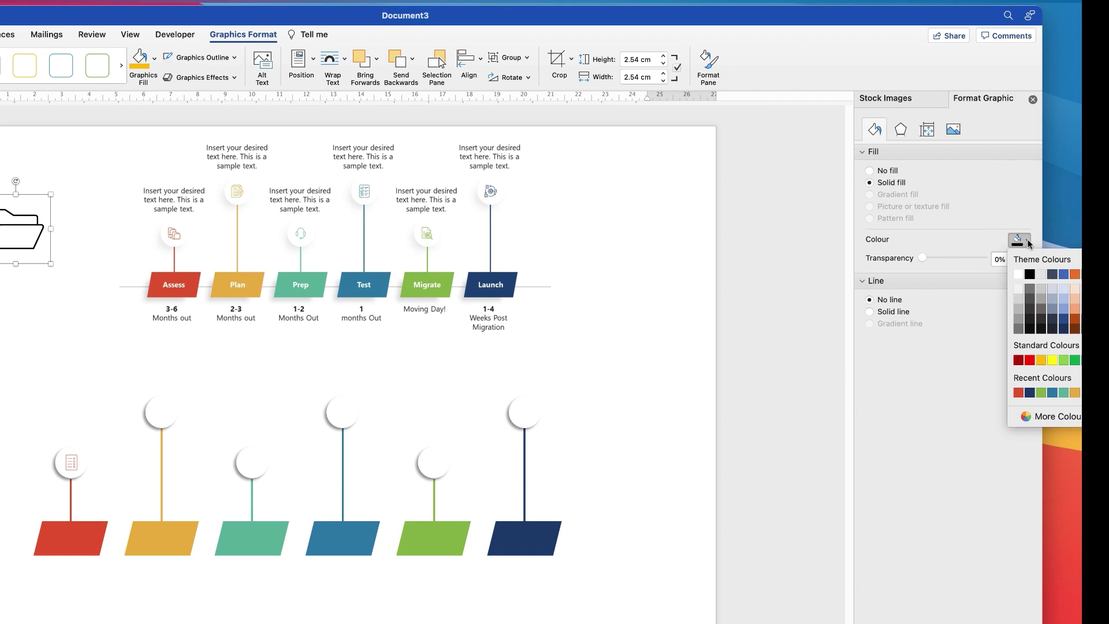
left_click(1074, 393)
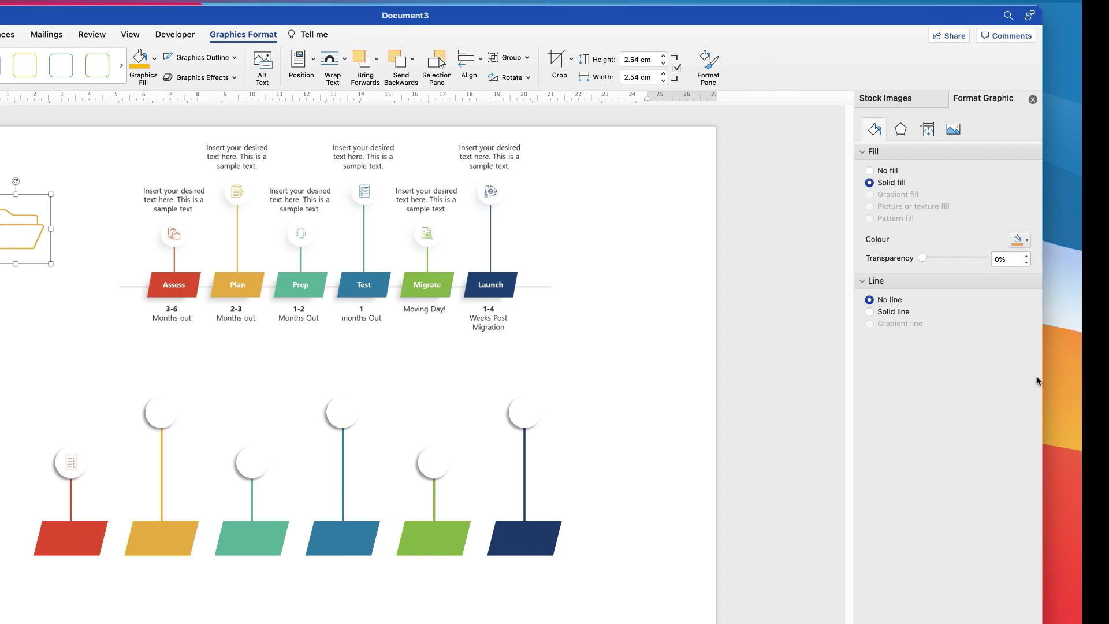
Shrink the folder icon to about 0.9 cm and place it inside the circle above the yellow line.
left_click_drag(21, 222, 169, 427)
left_click_drag(164, 420, 173, 403)
left_click(234, 419)
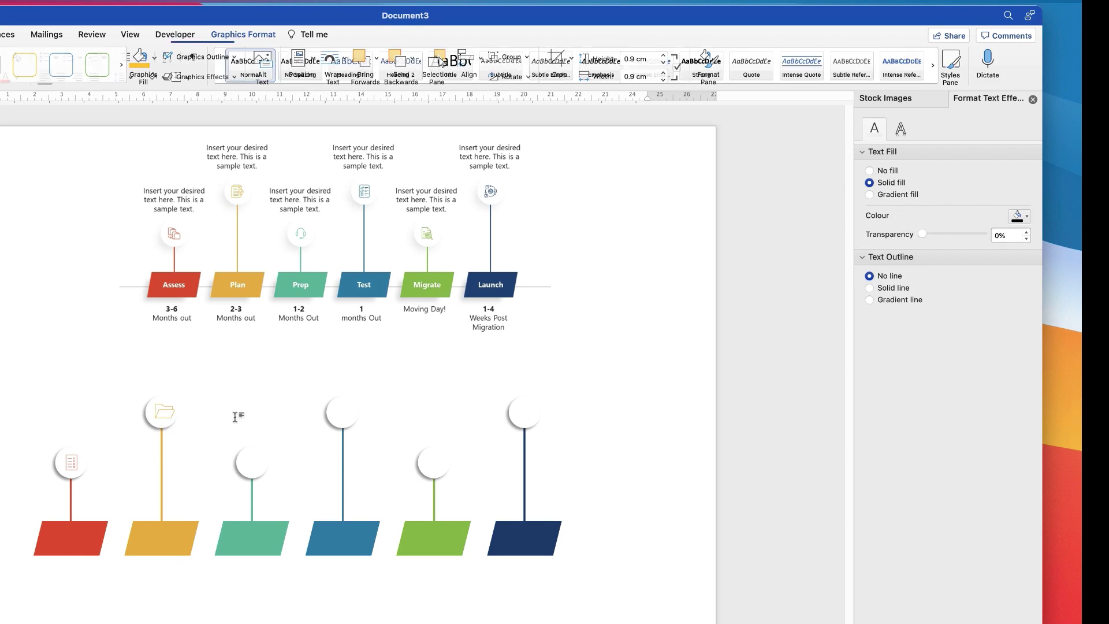
Search the stock icons for BOOK and insert the outlined stack of books icon.
left_click(165, 412)
left_click(137, 369)
left_click(885, 98)
double_click(920, 165)
type("BOOK")
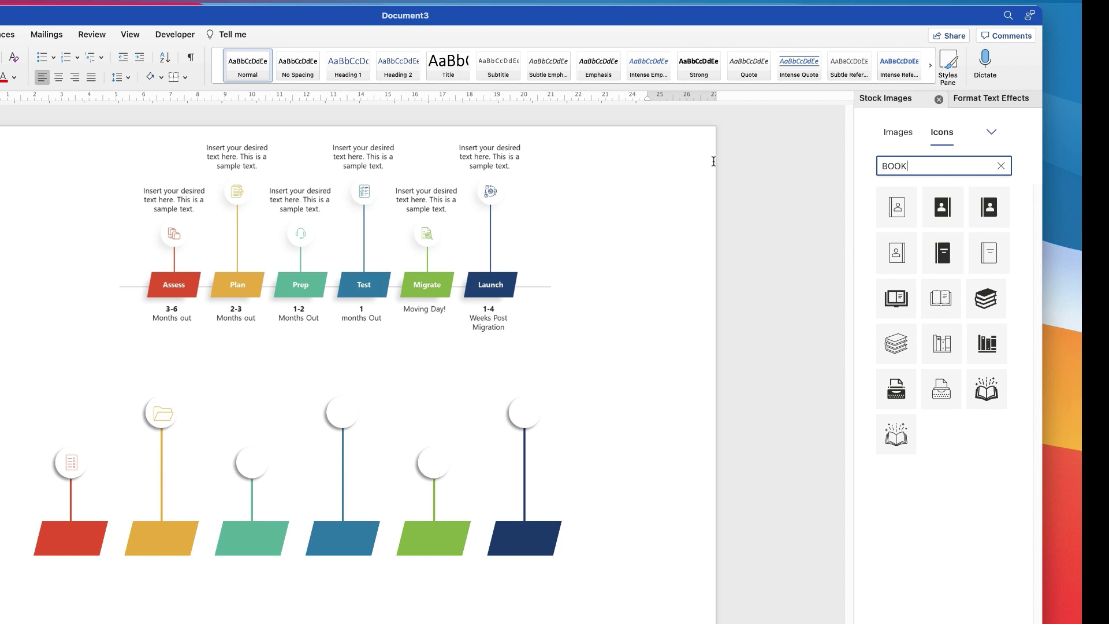
left_click(896, 344)
Set the books icon's text wrapping to In Front of Text and fill it with the timeline's teal.
left_click(332, 63)
left_click(983, 98)
left_click(1025, 240)
left_click(1031, 404)
Shrink the books icon and centre it inside the circle above the teal line.
left_click_drag(50, 195, 8, 242)
left_click_drag(3, 250, 255, 460)
left_click_drag(268, 448, 263, 453)
left_click(303, 450)
left_click(254, 462)
left_click_drag(255, 462, 262, 479)
scroll(254, 464, "up", 5)
left_click(357, 462)
scroll(426, 358, "down", 5)
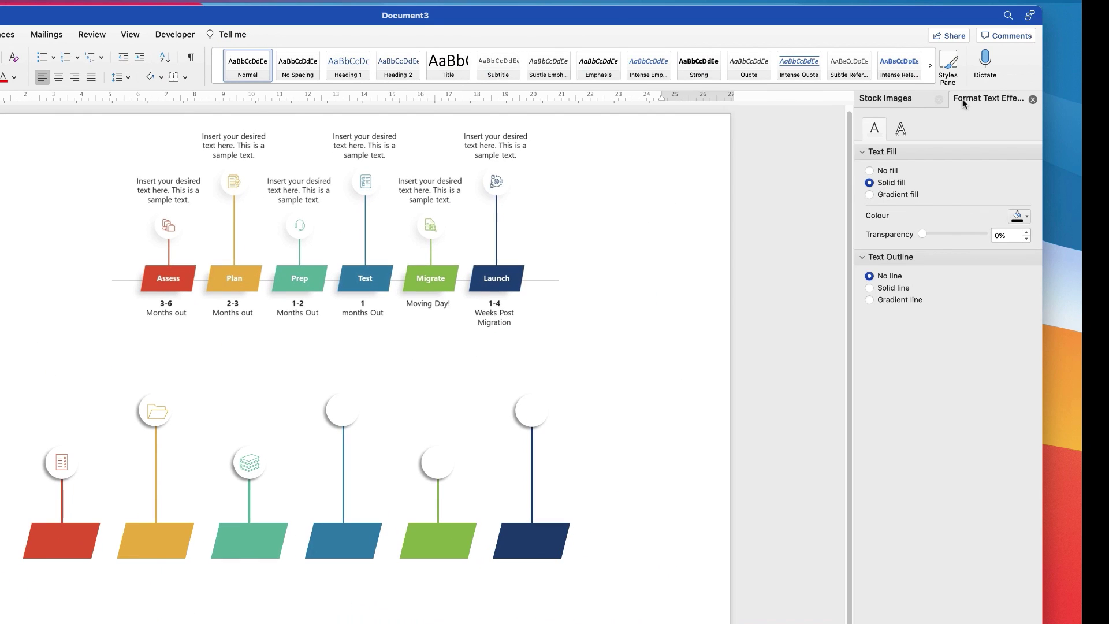
Search the stock icons for SCIENCE, insert the outlined atom icon and fill it with the timeline's blue.
left_click(885, 98)
left_click_drag(924, 165, 870, 179)
type("SCIENCE")
left_click(896, 389)
left_click(983, 99)
left_click(1025, 240)
left_click(1008, 396)
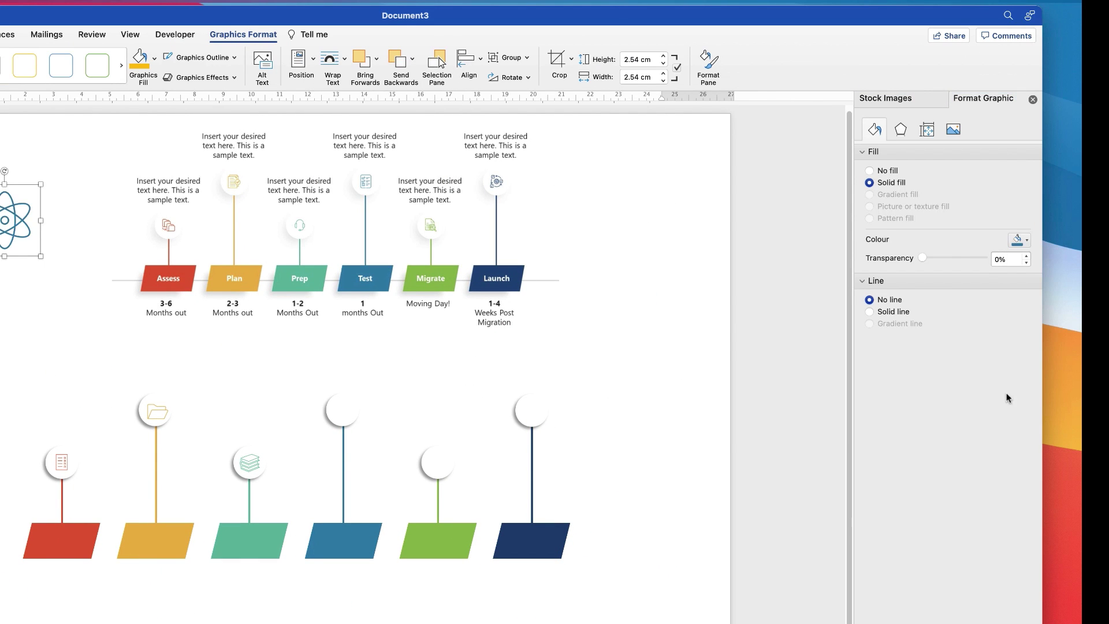
Shrink the atom icon and centre it inside the circle above the blue line.
left_click_drag(42, 181, 6, 218)
left_click_drag(2, 236, 353, 411)
left_click_drag(362, 393, 344, 409)
left_click(403, 402)
left_click(673, 322)
Search the stock icons for CYCLE and insert the solid icon of three connected people.
left_click(885, 98)
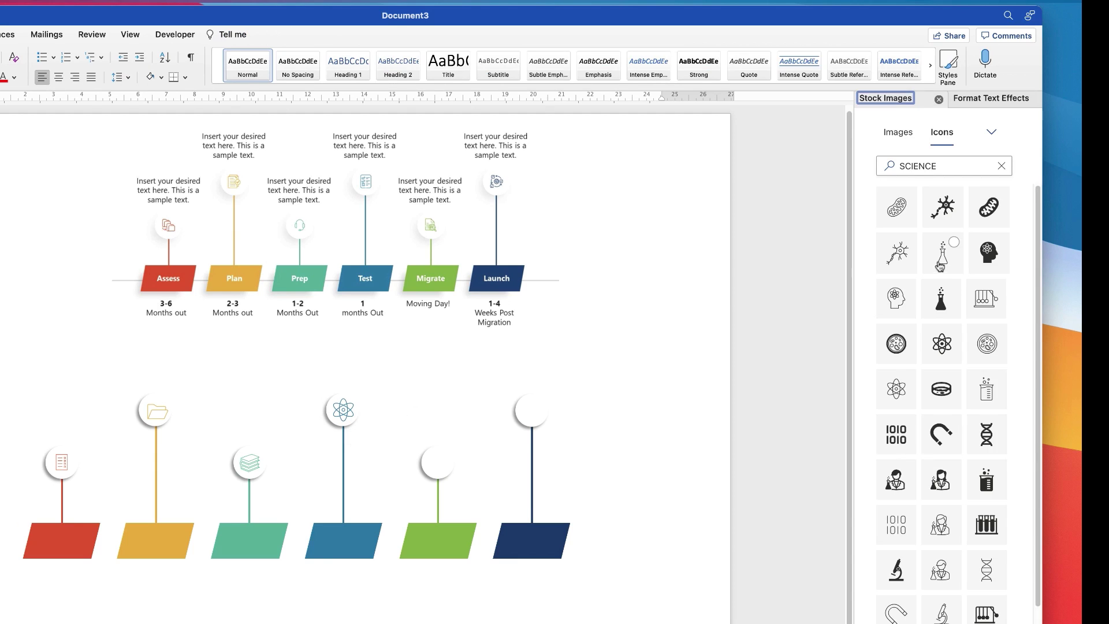
left_click_drag(938, 166, 832, 213)
type("CYCLE")
left_click(896, 253)
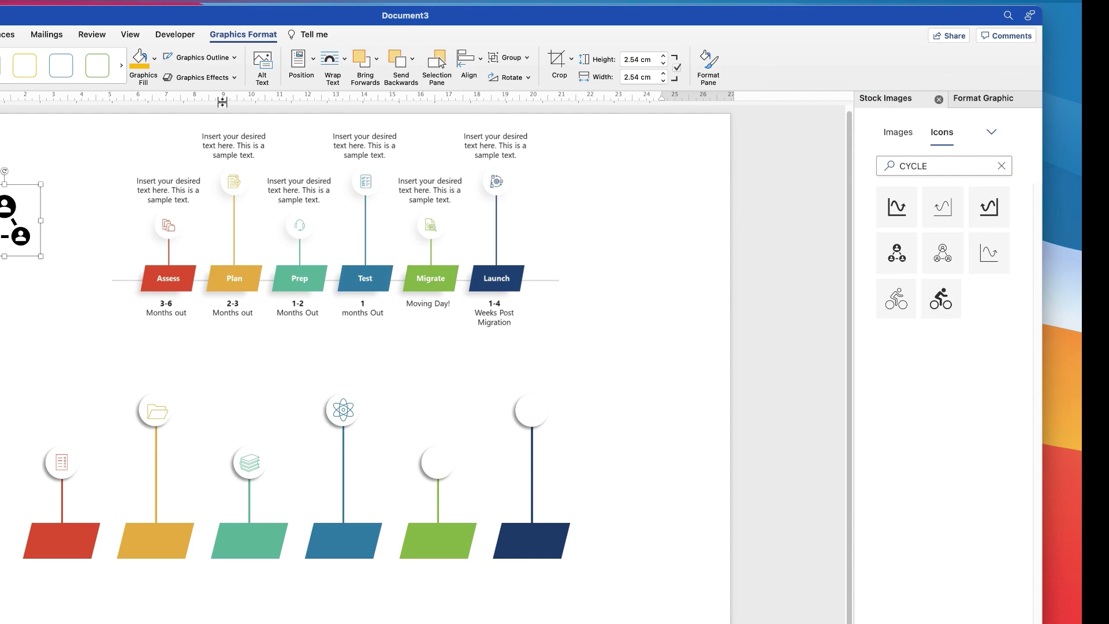
Fill the connected people icon with the timeline's green and fit it at about 1.07 cm inside the circle above the green line.
left_click(982, 98)
left_click(1025, 240)
left_click(1017, 397)
left_click_drag(40, 184, 456, 426)
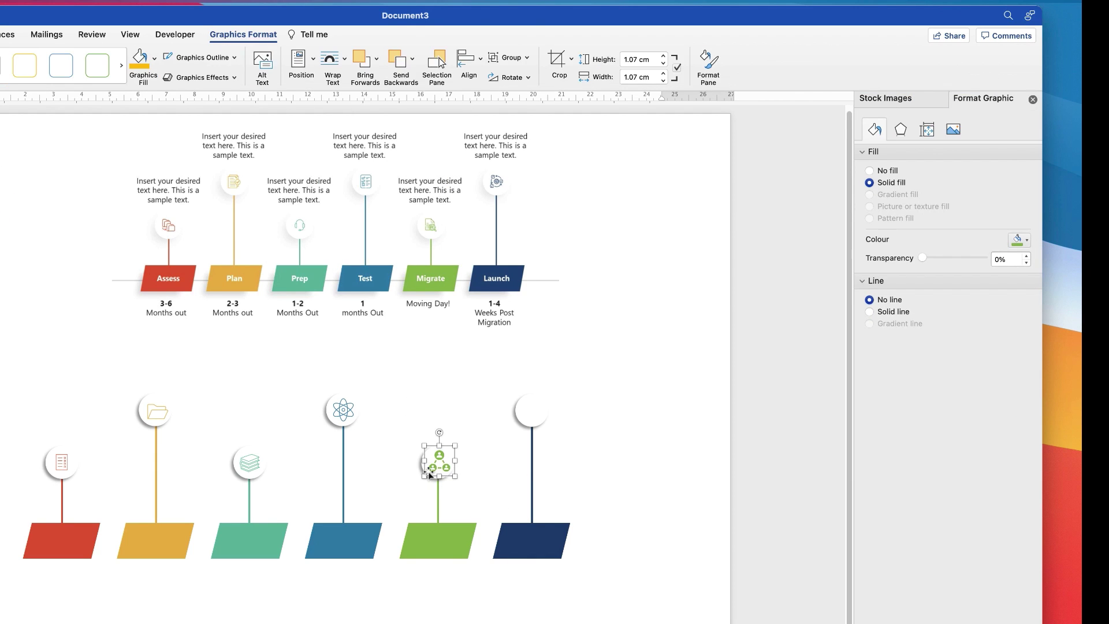
left_click(460, 450)
Search the stock icons for GUIDE and insert the outlined compass icon.
left_click(886, 98)
left_click(948, 166)
key("BackSpace")
key("BackSpace")
key("BackSpace")
key("BackSpace")
key("BackSpace")
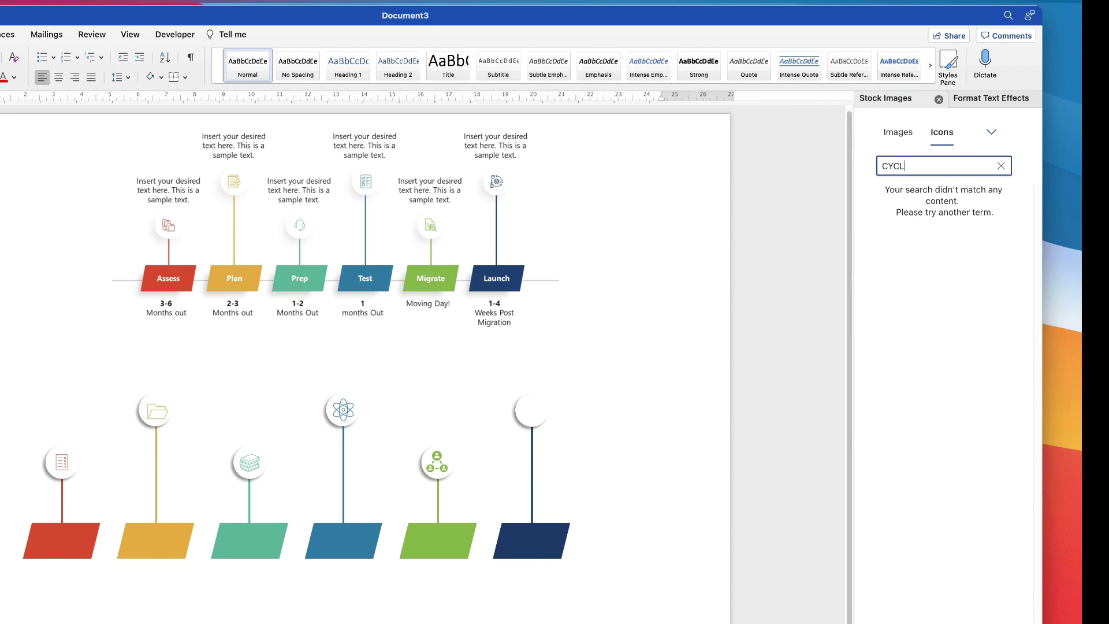
type("GUIDE")
left_click(895, 205)
Set the compass icon's text wrapping to In Front of Text and fill it with the timeline's navy.
left_click(332, 66)
left_click(363, 181)
left_click(983, 98)
left_click(1025, 239)
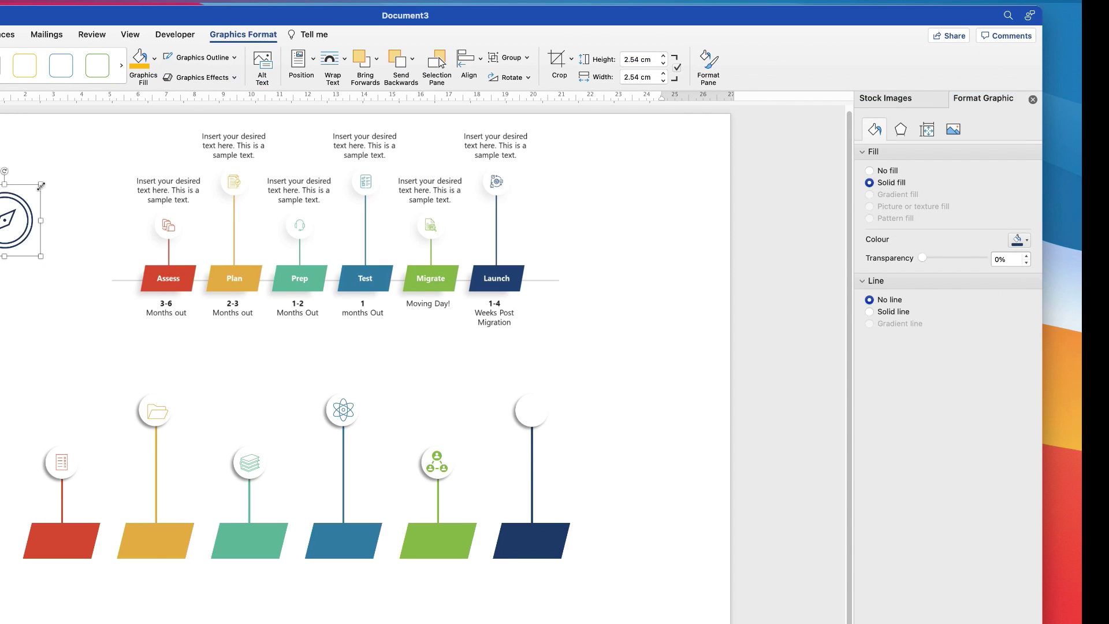
Shrink the compass icon to about 0.94 cm and place it inside the circle above the navy line.
left_click_drag(17, 218, 534, 426)
left_click_drag(569, 461, 542, 430)
scroll(542, 411, "up", 5)
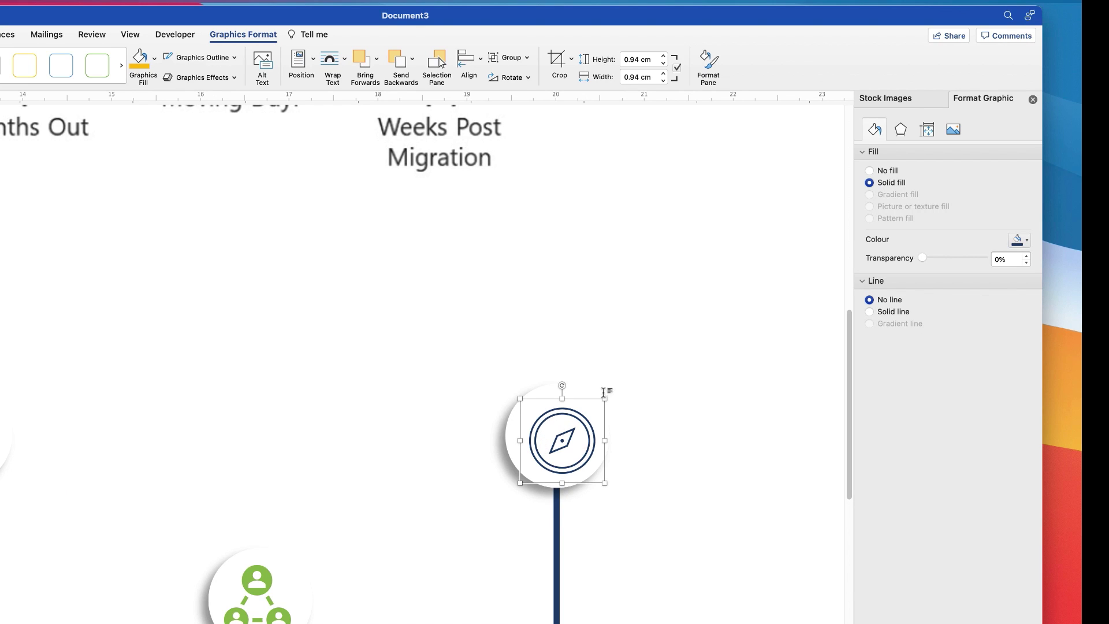
Align the compass icon and its circle with each other using Align to Centre and Align to Middle.
left_click(510, 434, "shift")
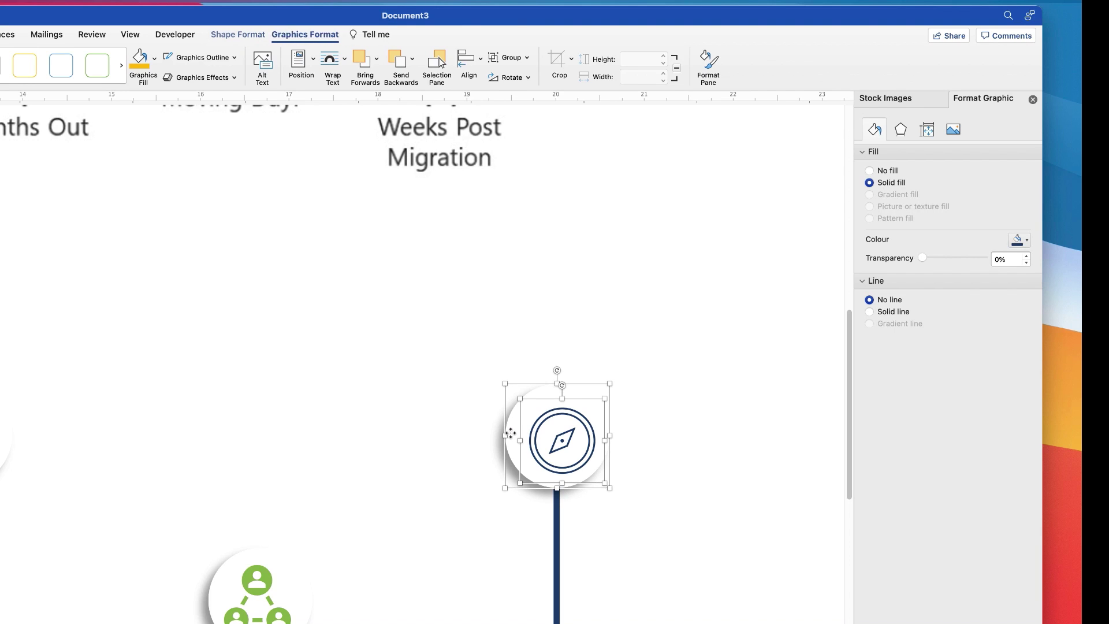
left_click(482, 65)
left_click(485, 92)
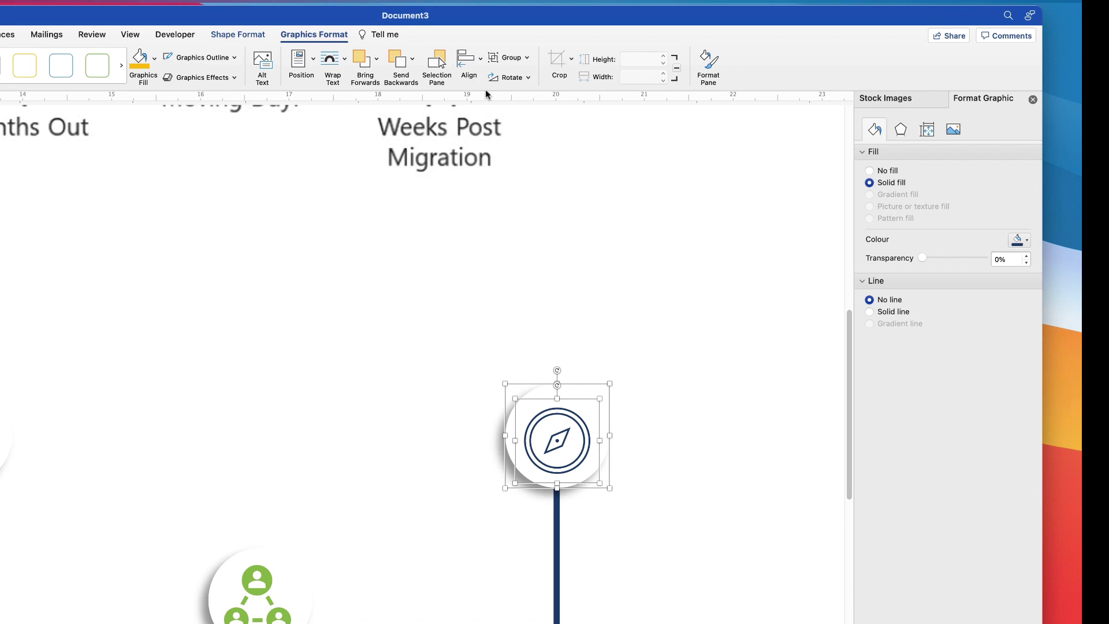
left_click(482, 63)
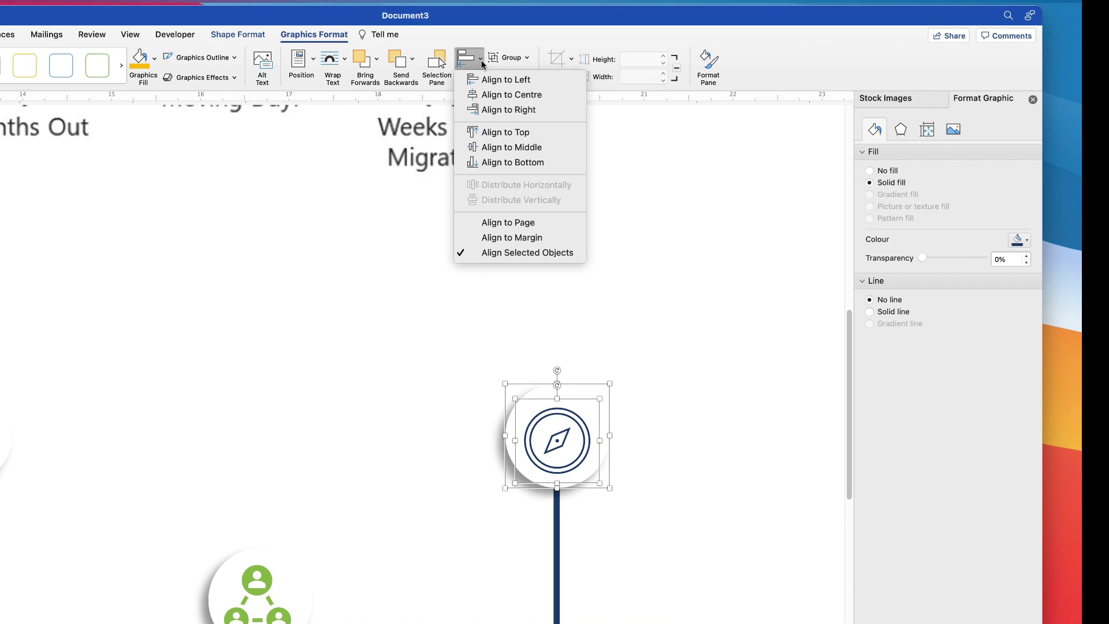
left_click(491, 147)
left_click(413, 424)
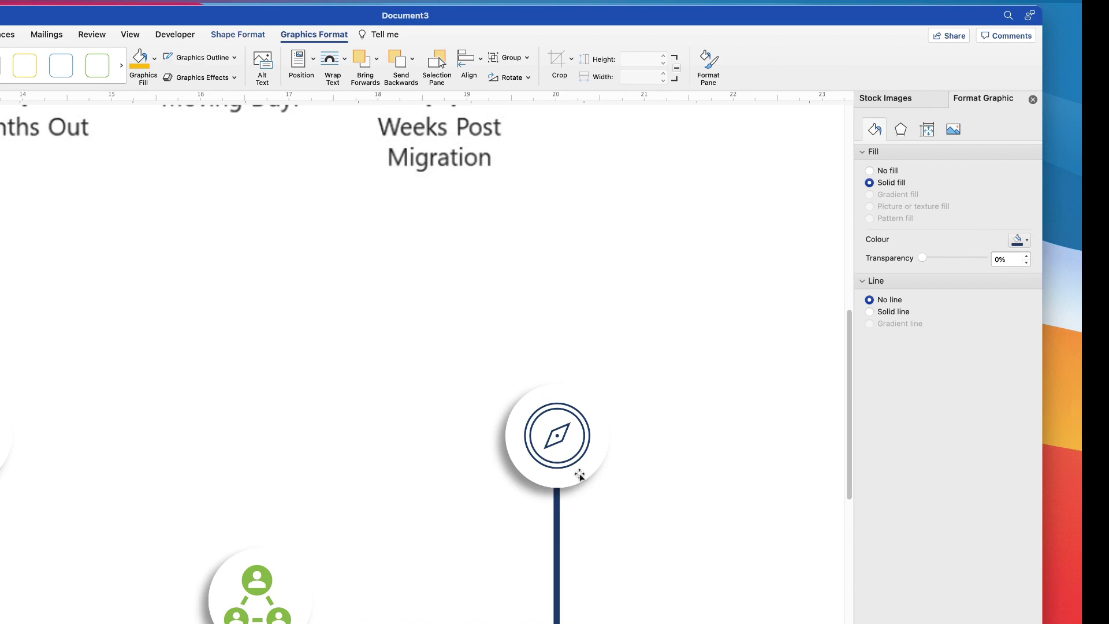
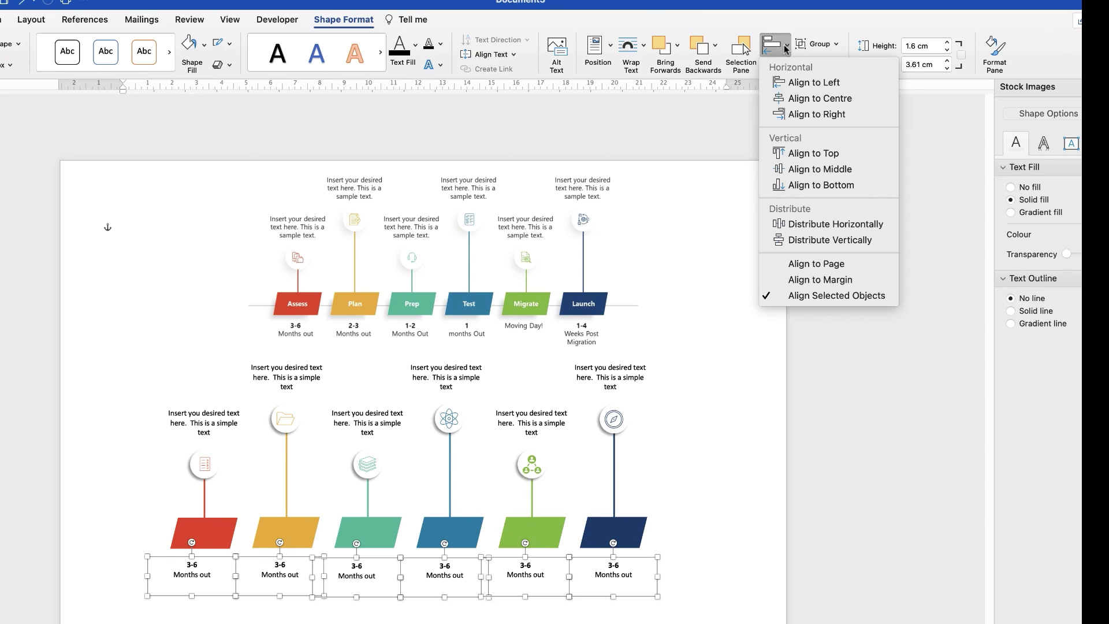
Align the six "3-6 Months out" text boxes to the top and centre each one under its parallelogram.
left_click(814, 152)
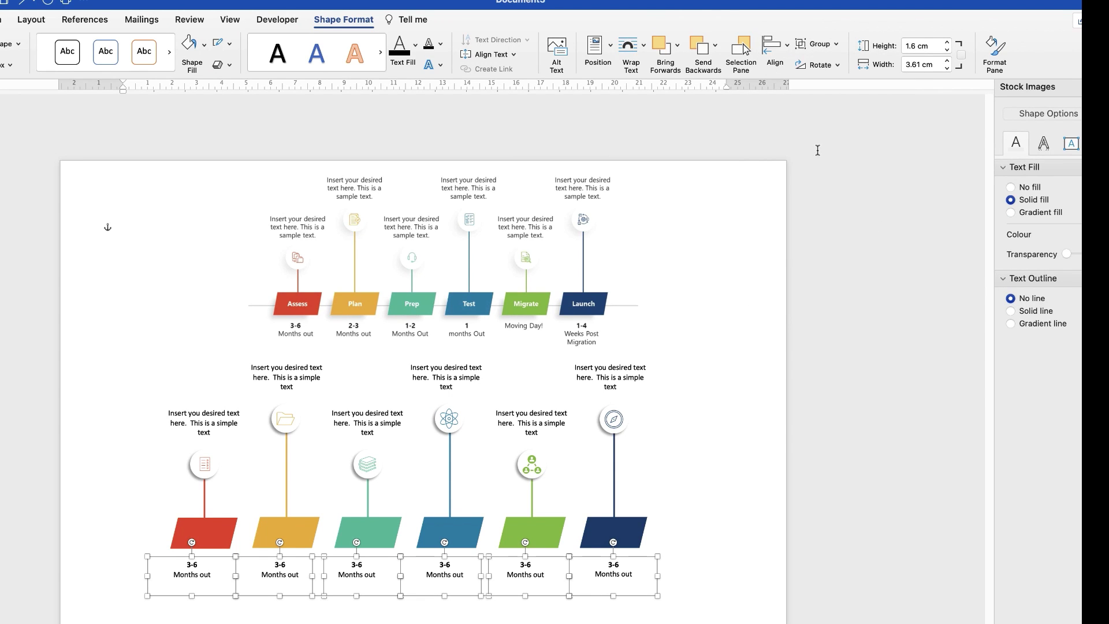
left_click(201, 615)
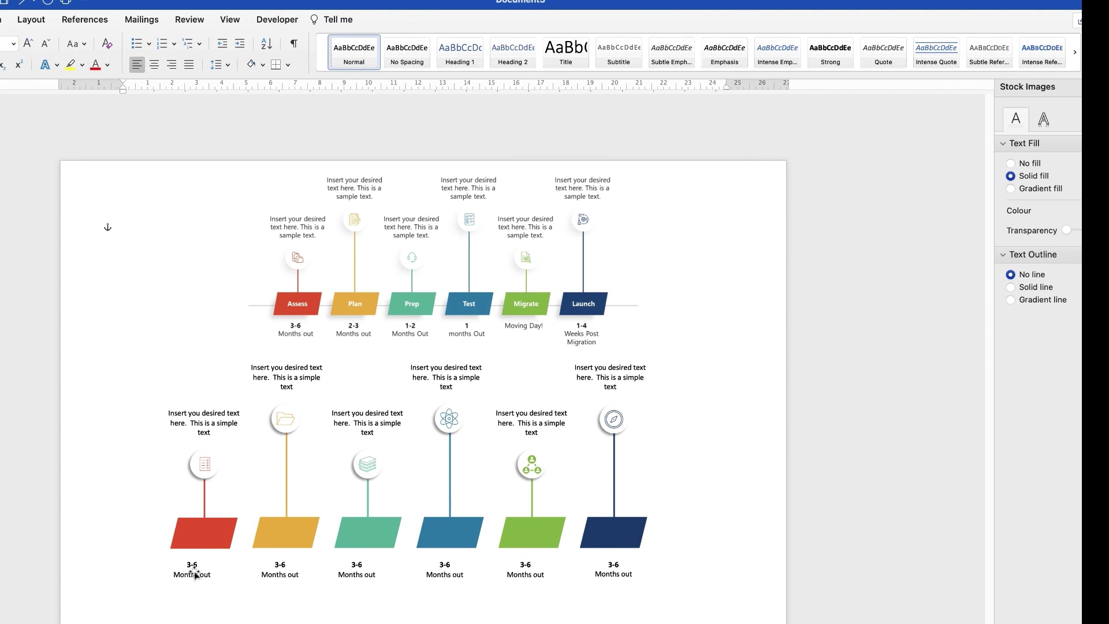
left_click(194, 570)
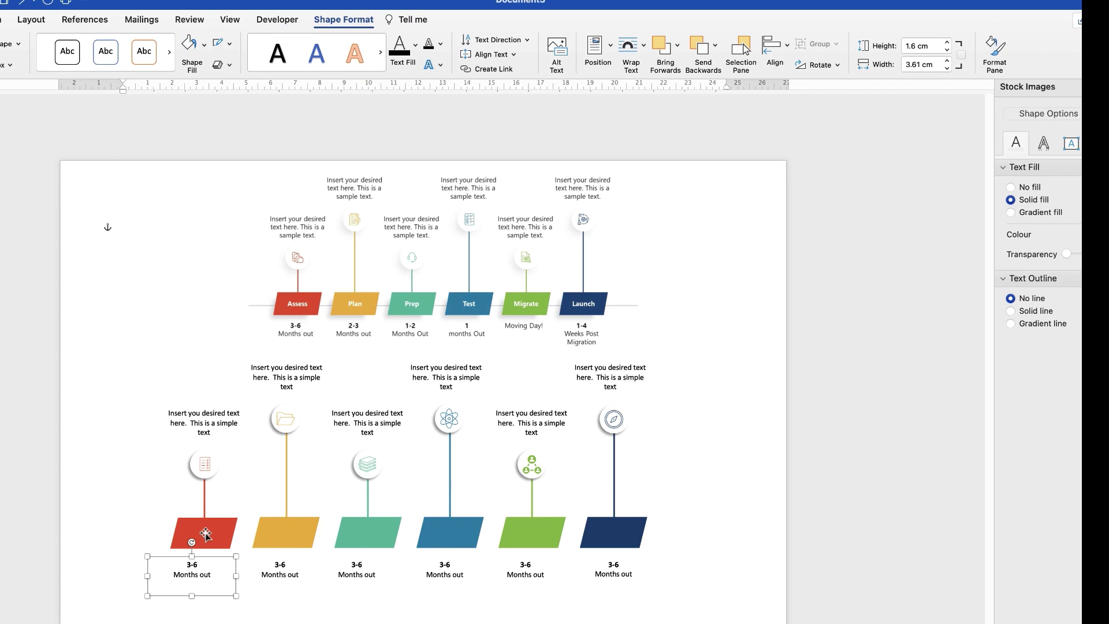
left_click_drag(206, 549, 219, 549)
left_click_drag(283, 572, 290, 572)
left_click_drag(362, 567, 372, 571)
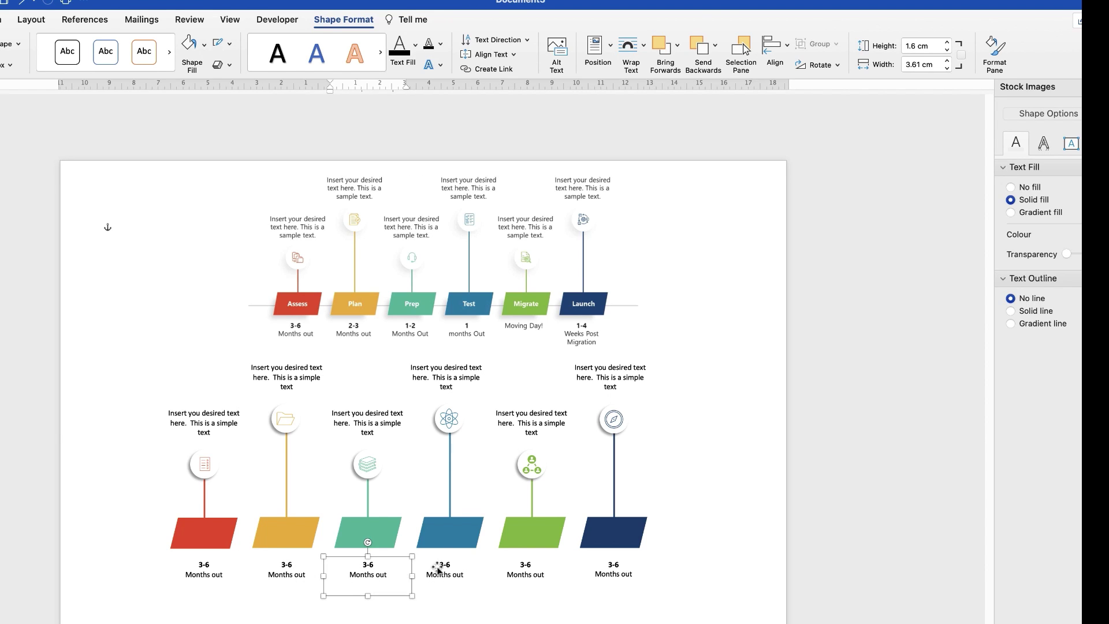
left_click_drag(443, 572, 447, 572)
left_click_drag(528, 570, 535, 570)
left_click(614, 572)
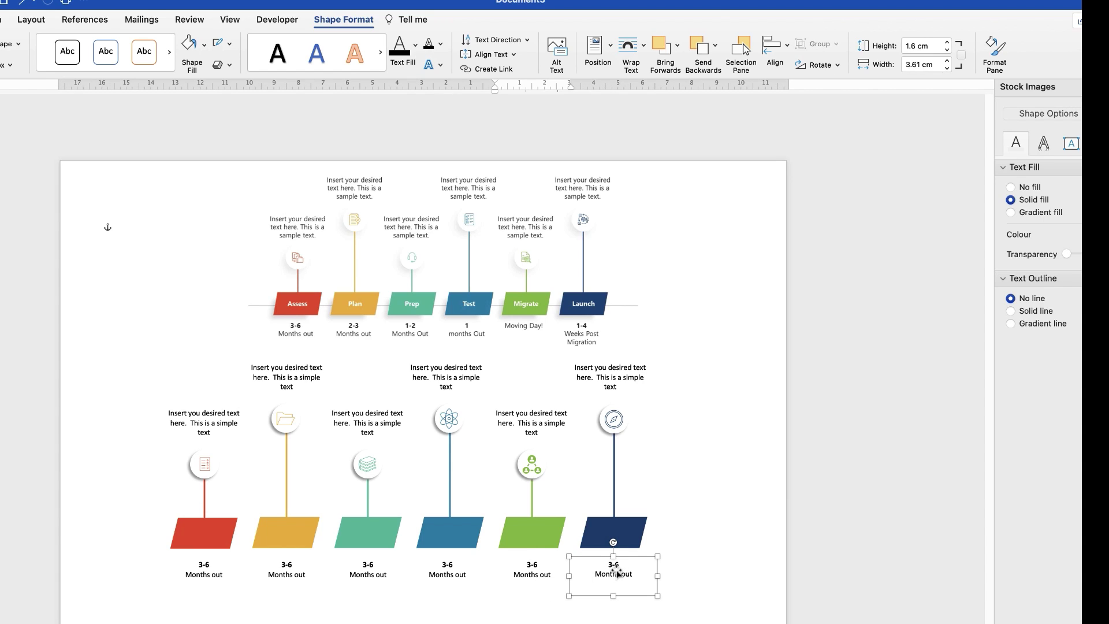
Replace the label under the yellow parallelogram with "2-3 Months out".
left_click(296, 573)
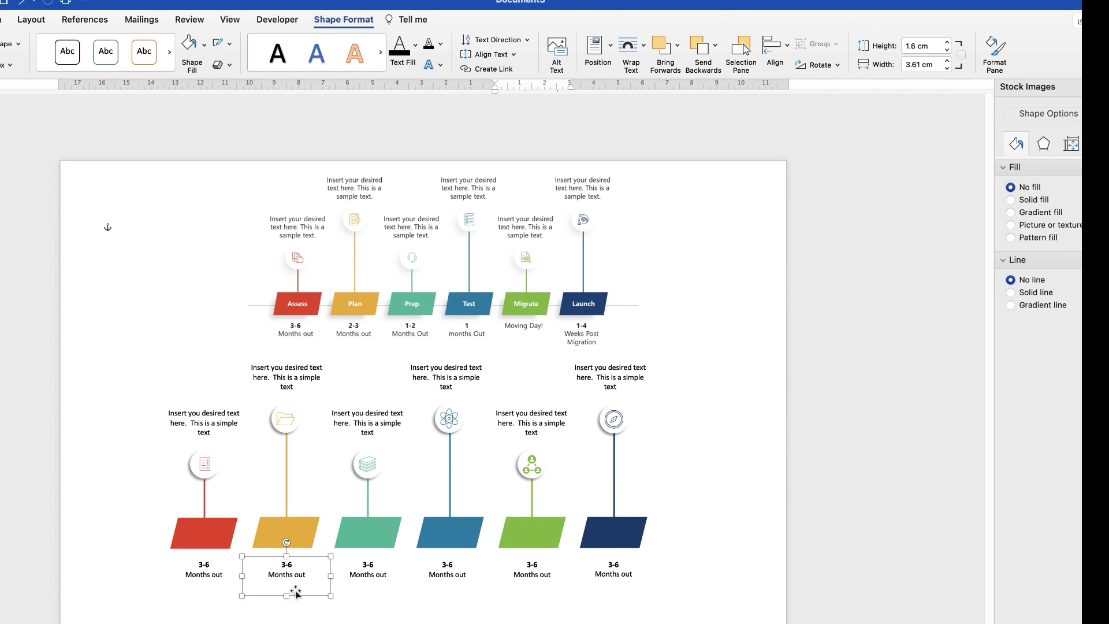
double_click(291, 578)
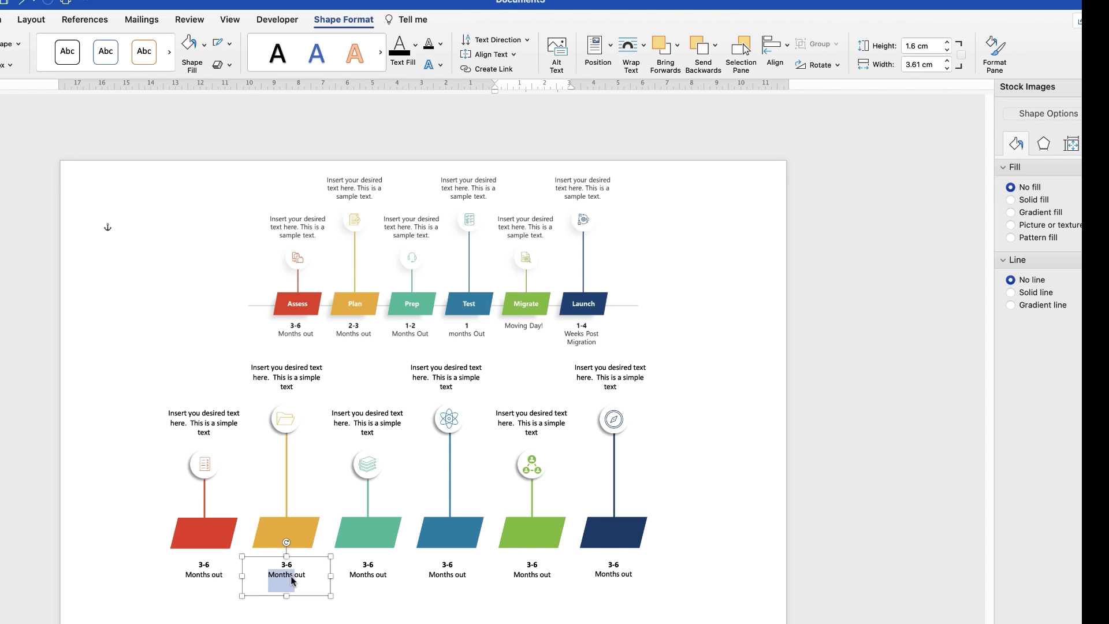
triple_click(287, 577)
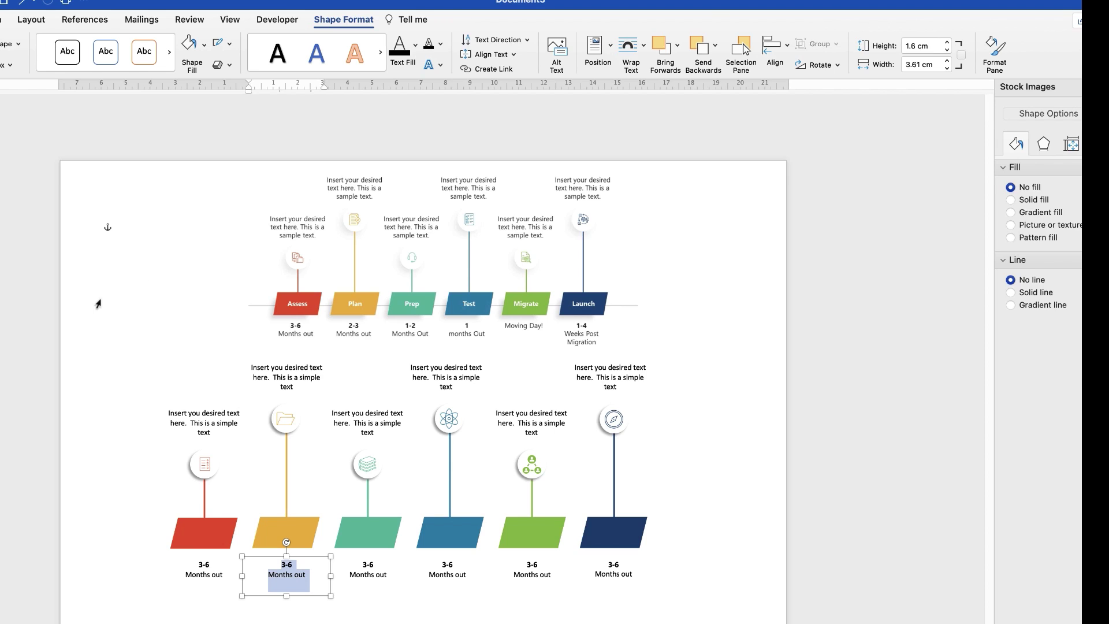
type("2-3")
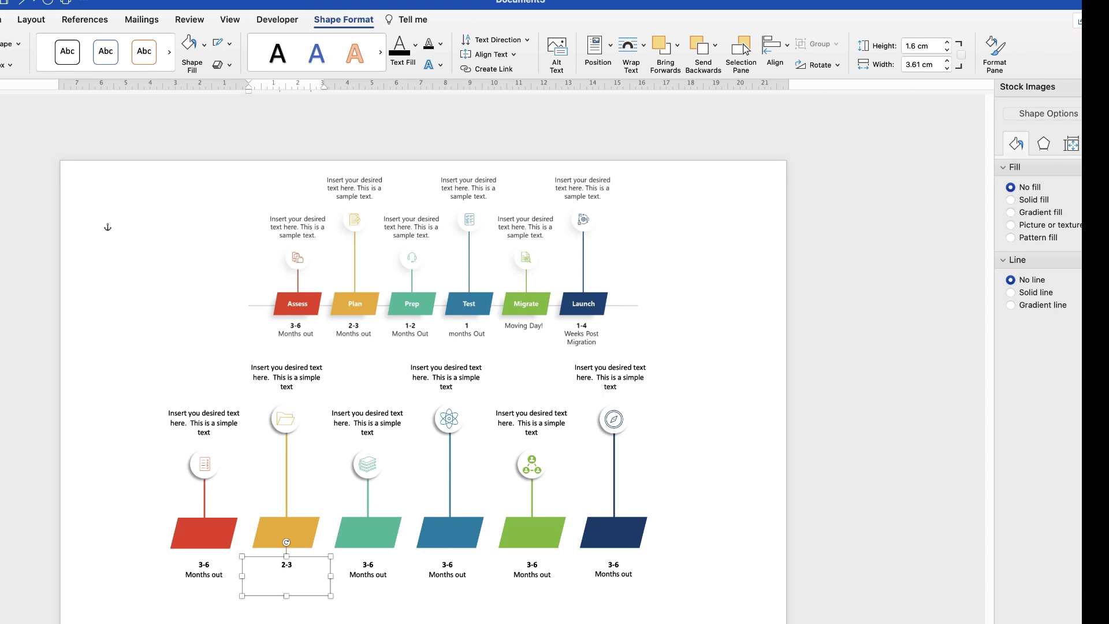
type(" Months out")
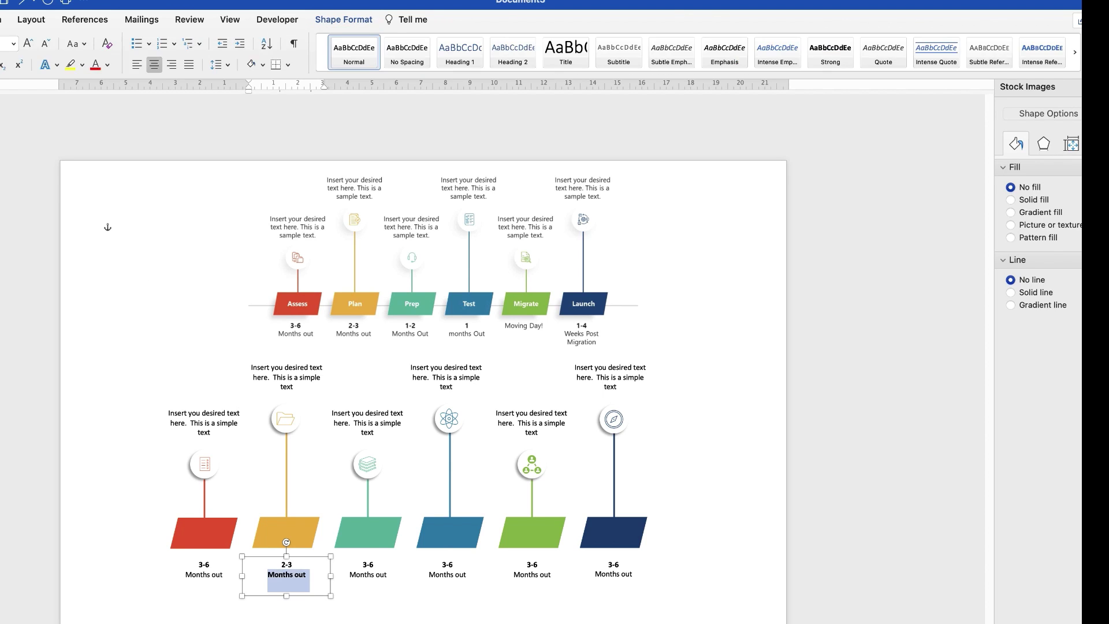
Change the number in the label under the teal parallelogram to 1-2 and under the blue one to 1.
left_click(375, 563)
left_click(452, 571)
left_click_drag(453, 564, 442, 564)
type("1-2")
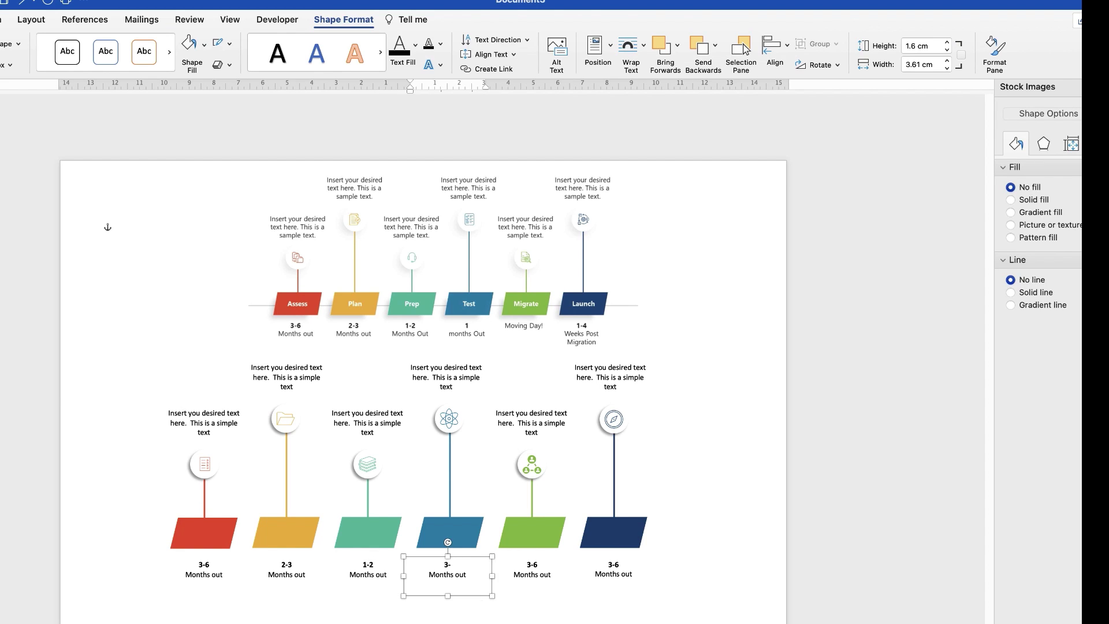
Replace the label under the green parallelogram with "Moving day" in regular, non-bold text.
triple_click(541, 577)
type("Moving day")
key("super+a")
key("super+b")
Replace the label under the navy parallelogram with "1-4 Weeks Post Migrations".
left_click(619, 565)
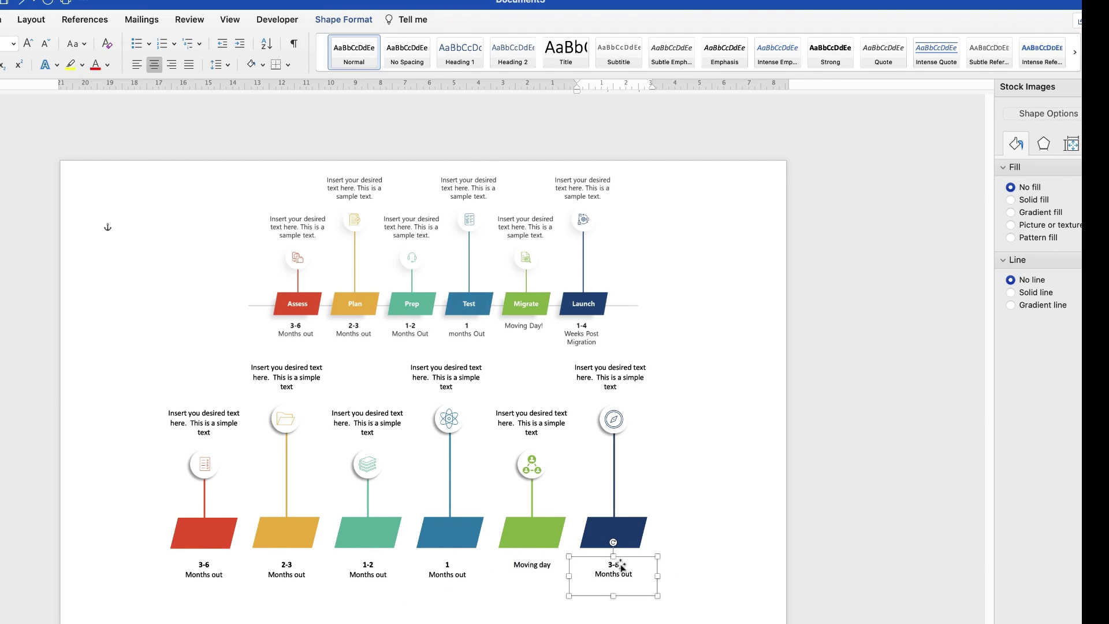
type("1-4 ")
mouse_move(619, 564)
left_mouse_down()
mouse_move(609, 550)
mouse_move(595, 617)
left_mouse_up()
type("Weeks Post Migratio")
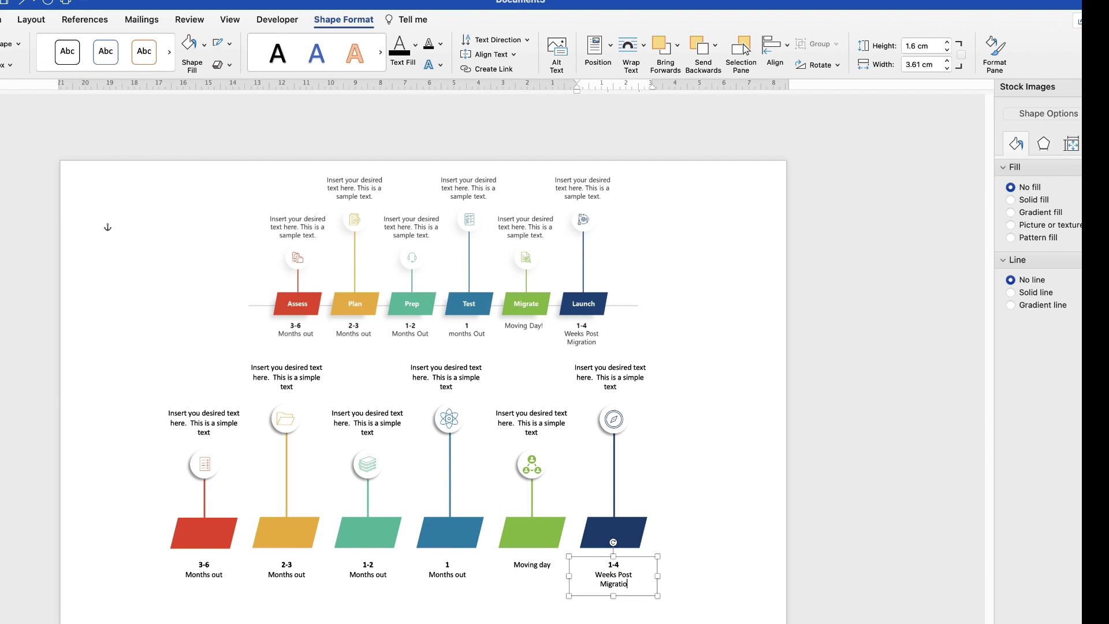
type("ns")
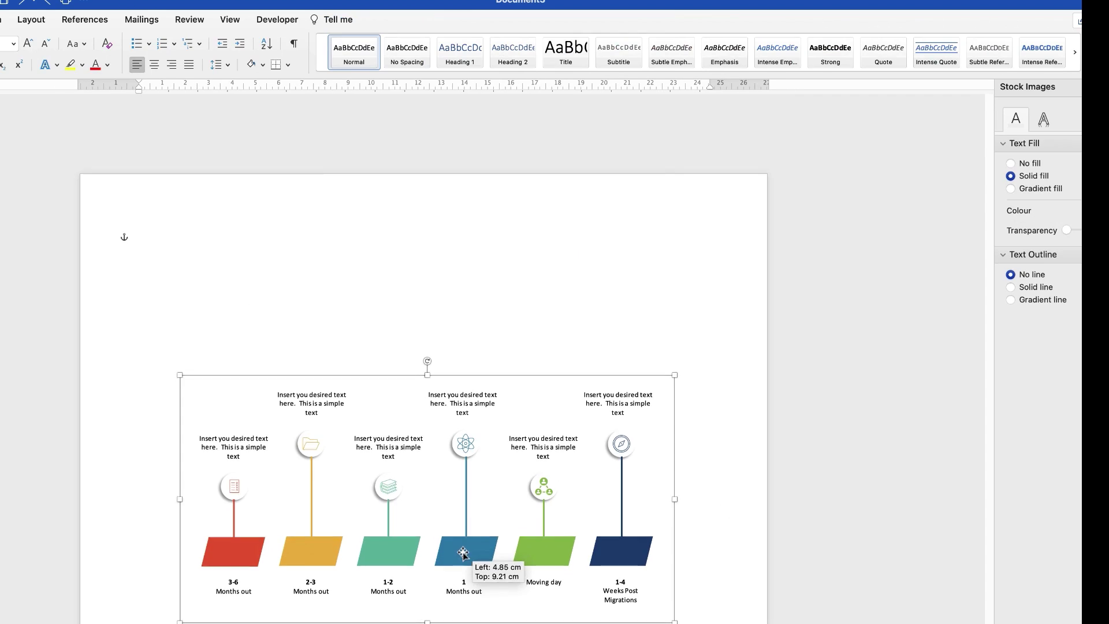
Move the grouped timeline slightly down the page, then add the reference timeline picture above it and shrink the picture.
left_click_drag(455, 560, 466, 573)
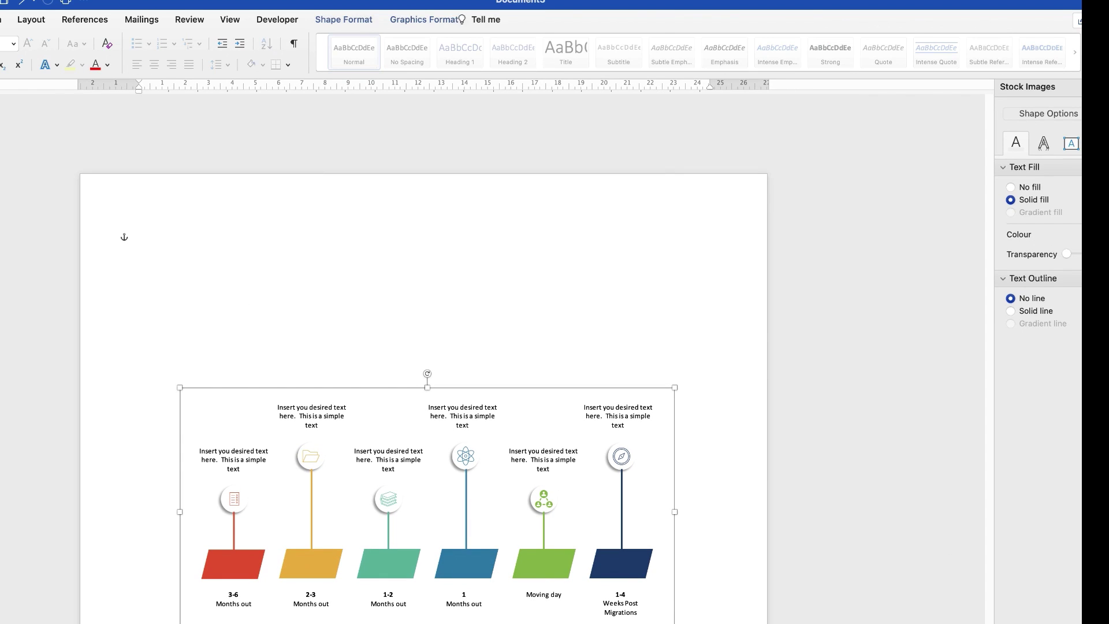
left_click_drag(1080, 277, 399, 252)
left_click(615, 262)
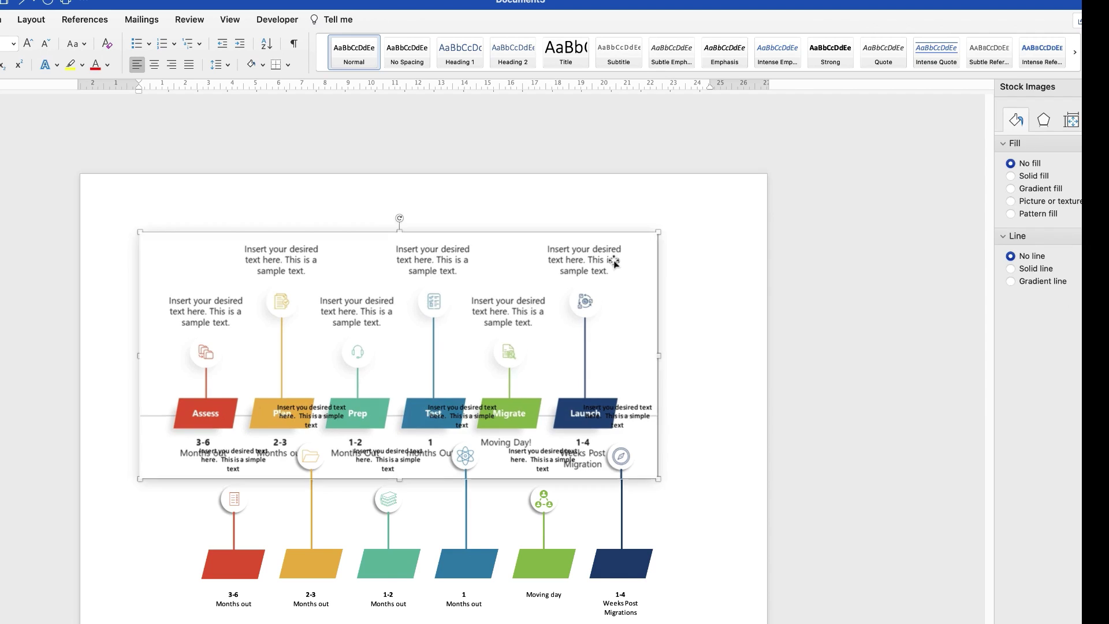
left_click_drag(657, 230, 615, 253)
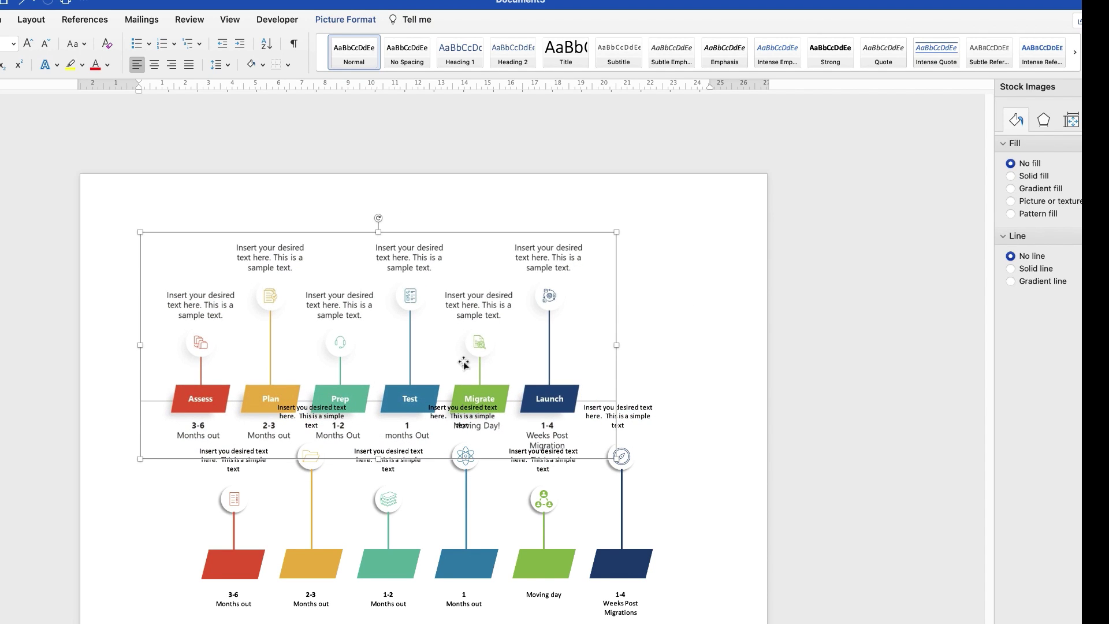
left_click_drag(463, 364, 529, 287)
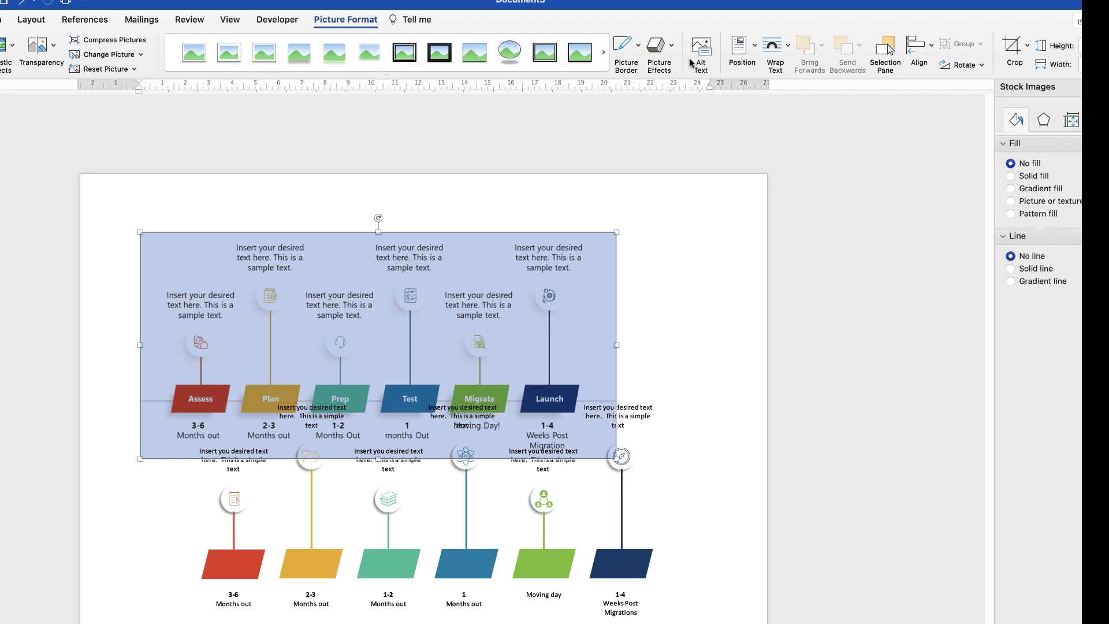
Set the reference picture's text wrapping to In Front of Text, then shrink it and position it above the grouped timeline.
left_click(776, 48)
left_click(813, 173)
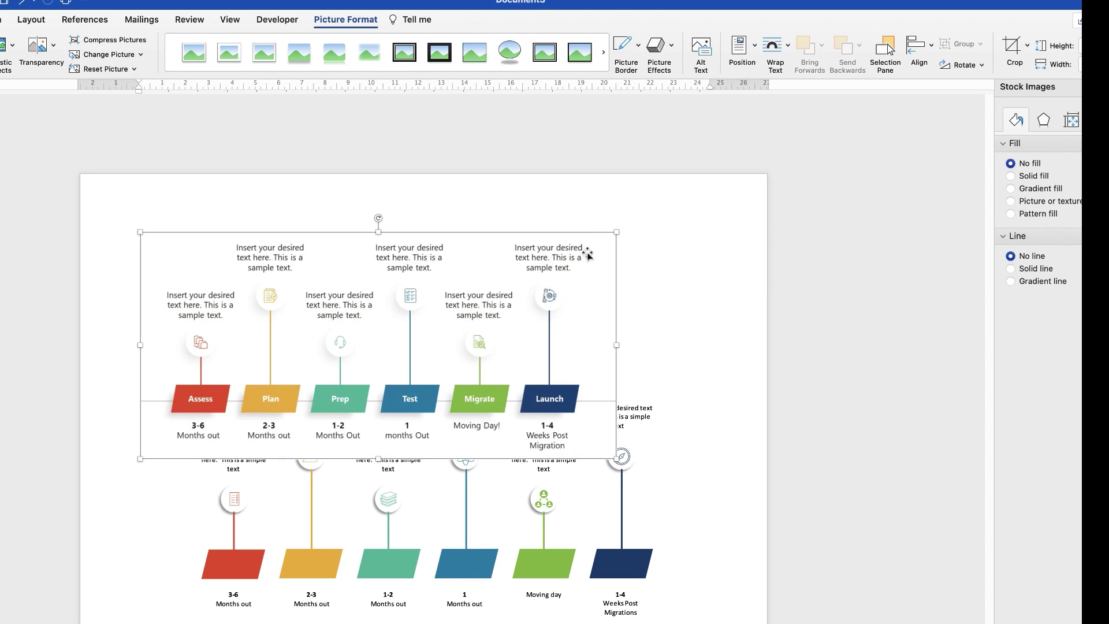
left_click_drag(616, 232, 586, 246)
left_click_drag(465, 325, 531, 264)
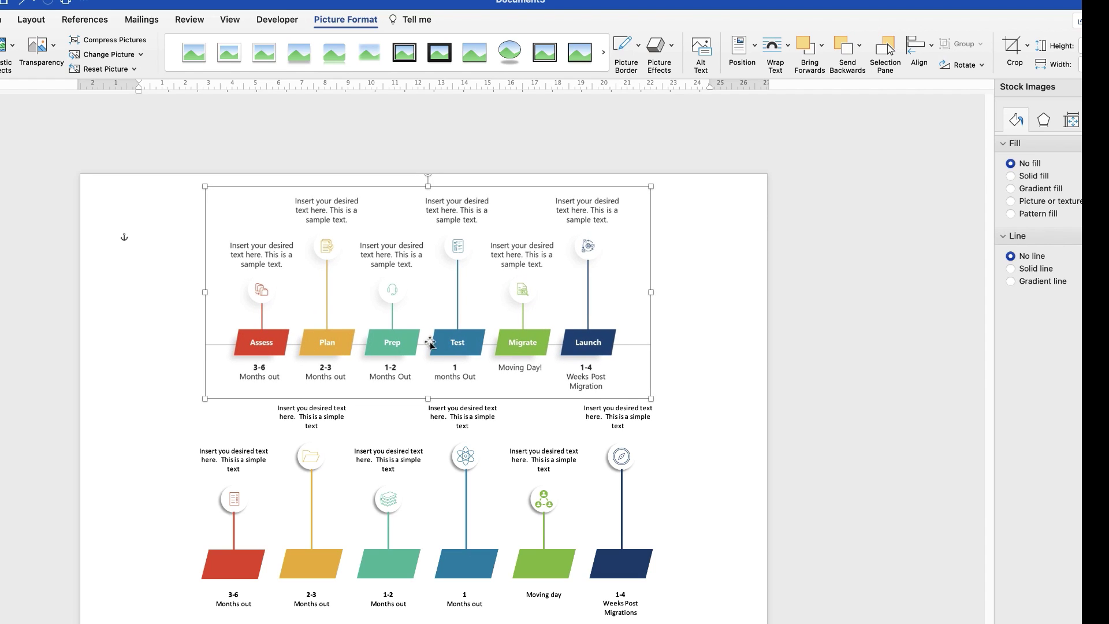
left_click(232, 564)
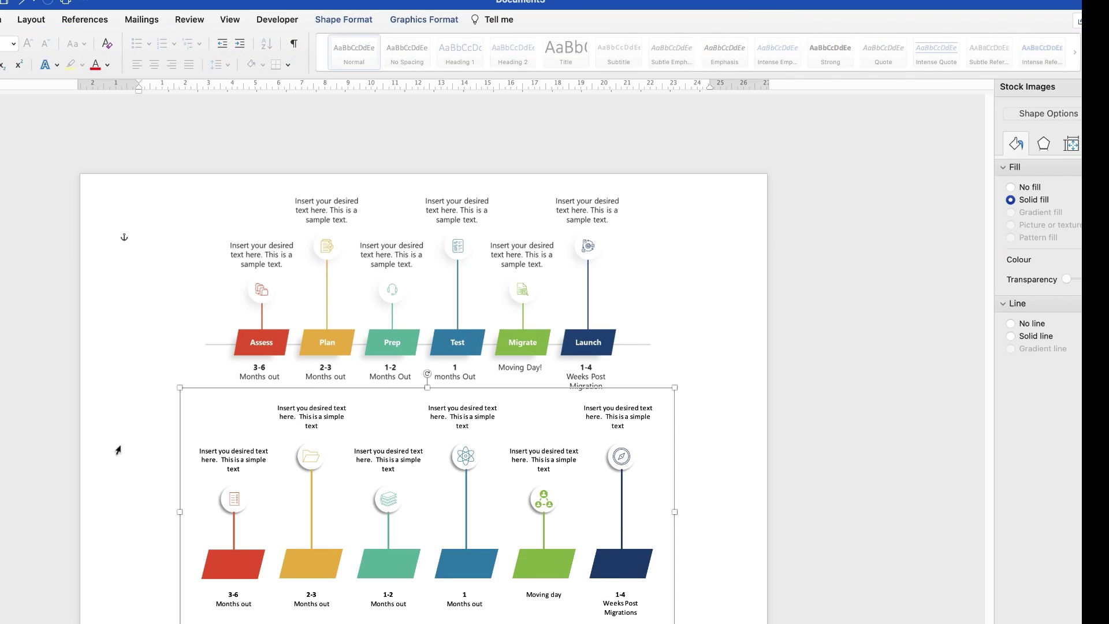
Draw a text box about 2.74 cm wide and 1.27 cm high beside the reference picture and enter "ASSESS" in it.
key("super+a")
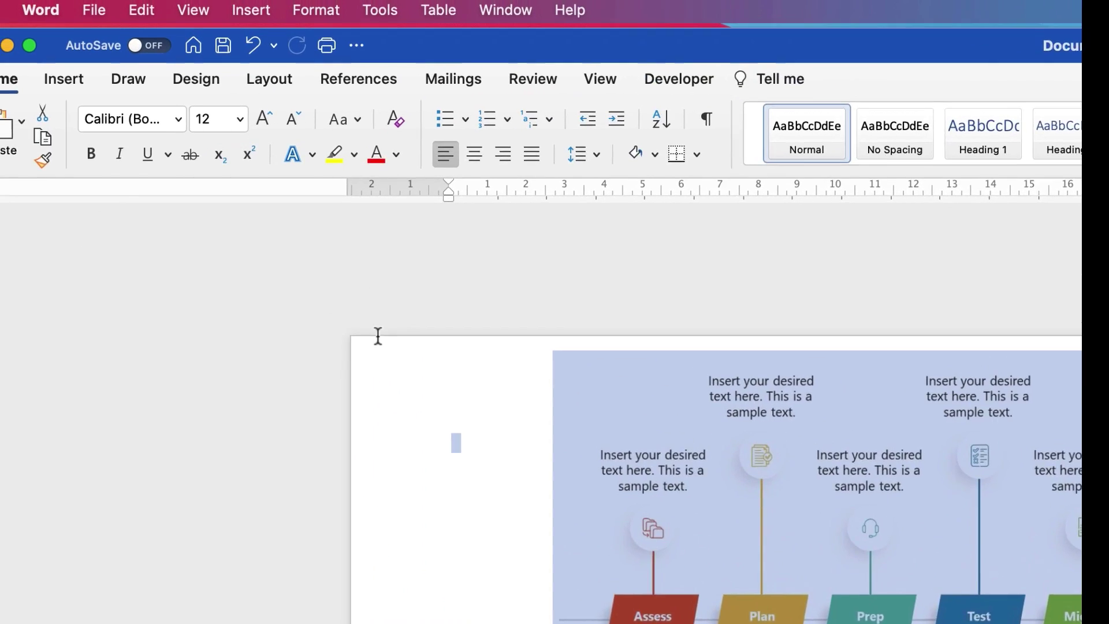
left_click(532, 471)
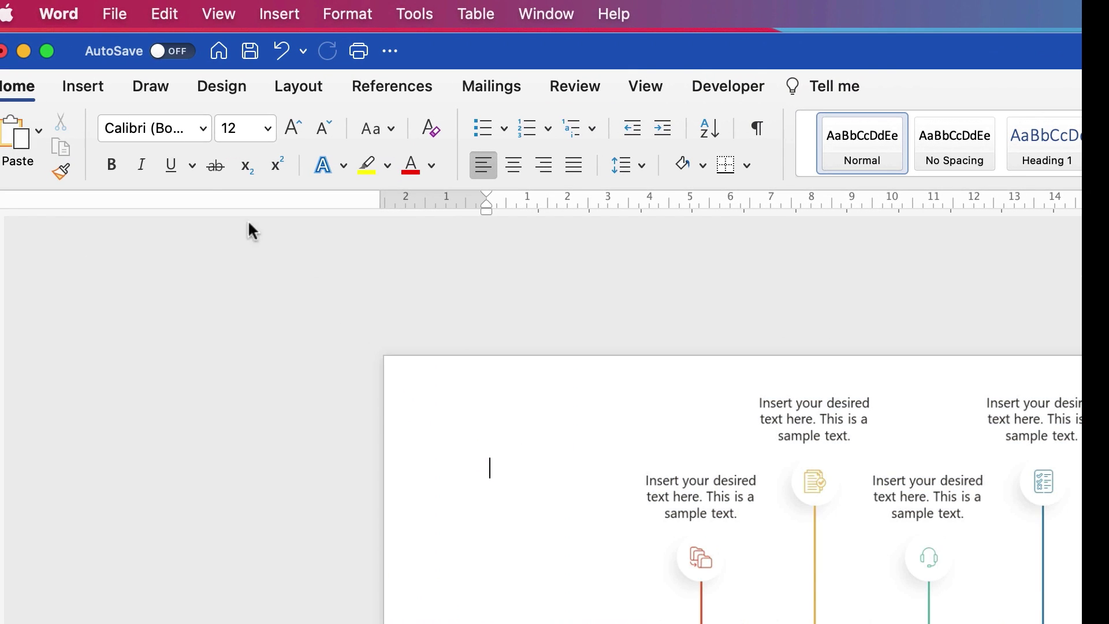
left_click(73, 81)
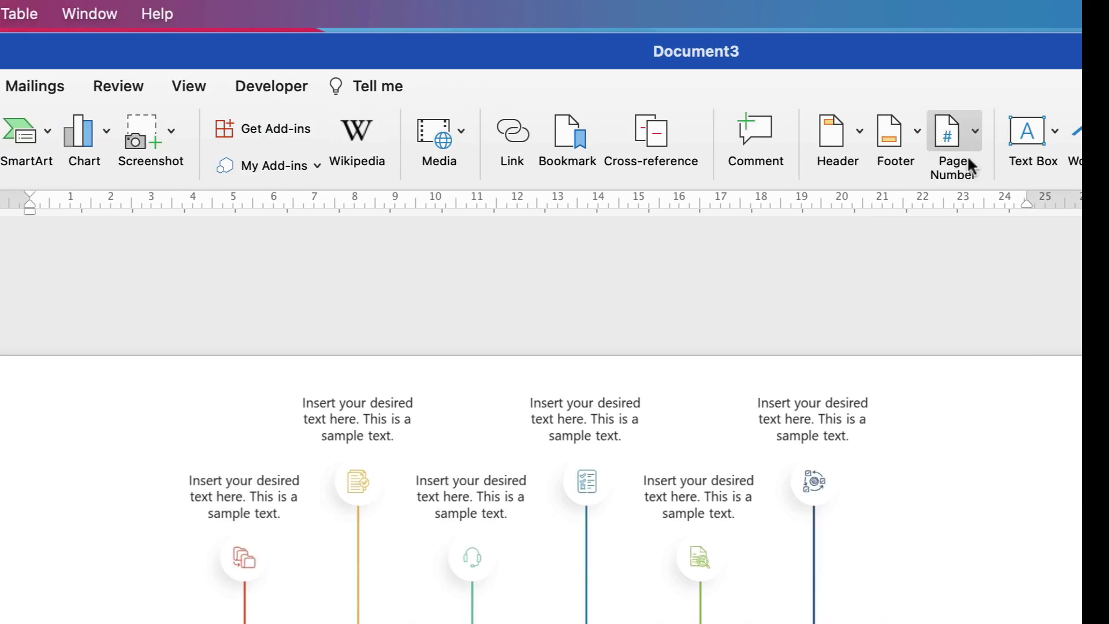
left_click(779, 134)
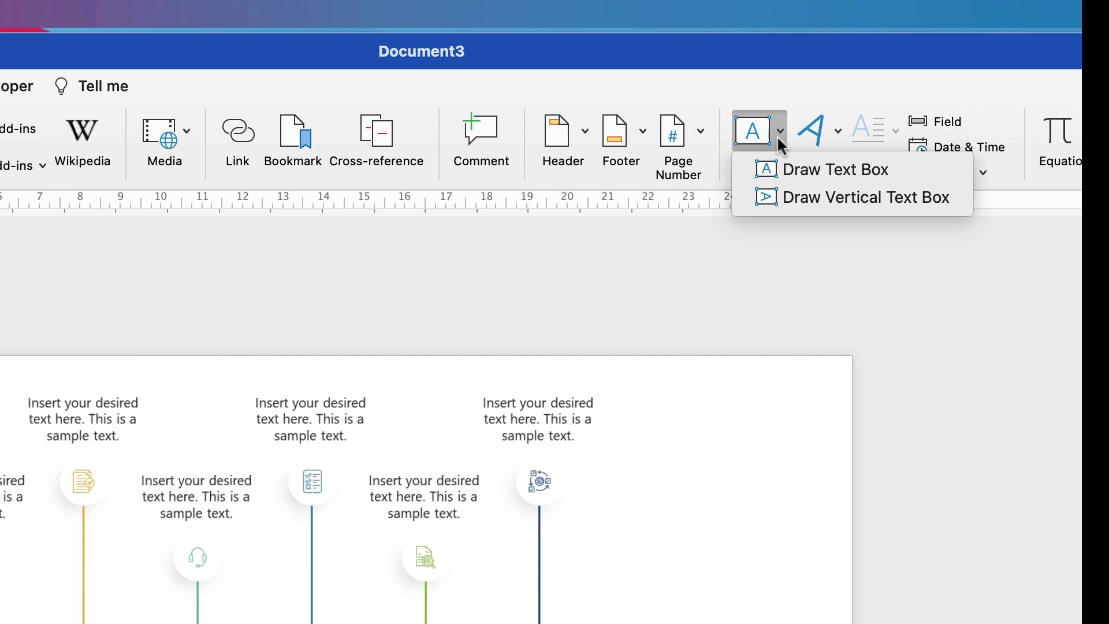
left_click(803, 172)
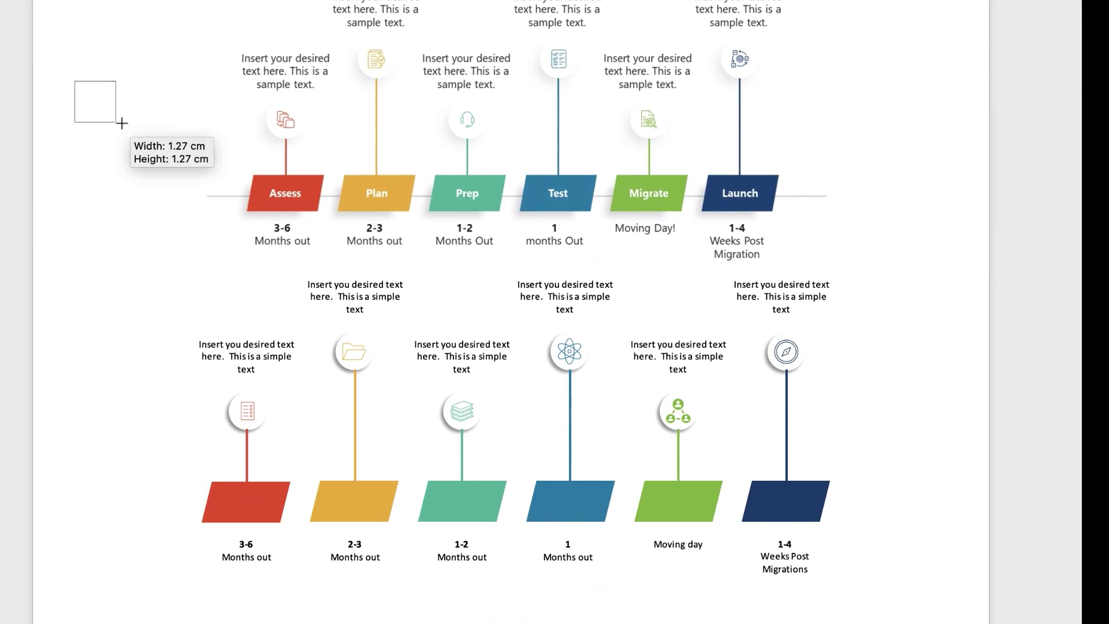
left_click_drag(121, 123, 162, 125)
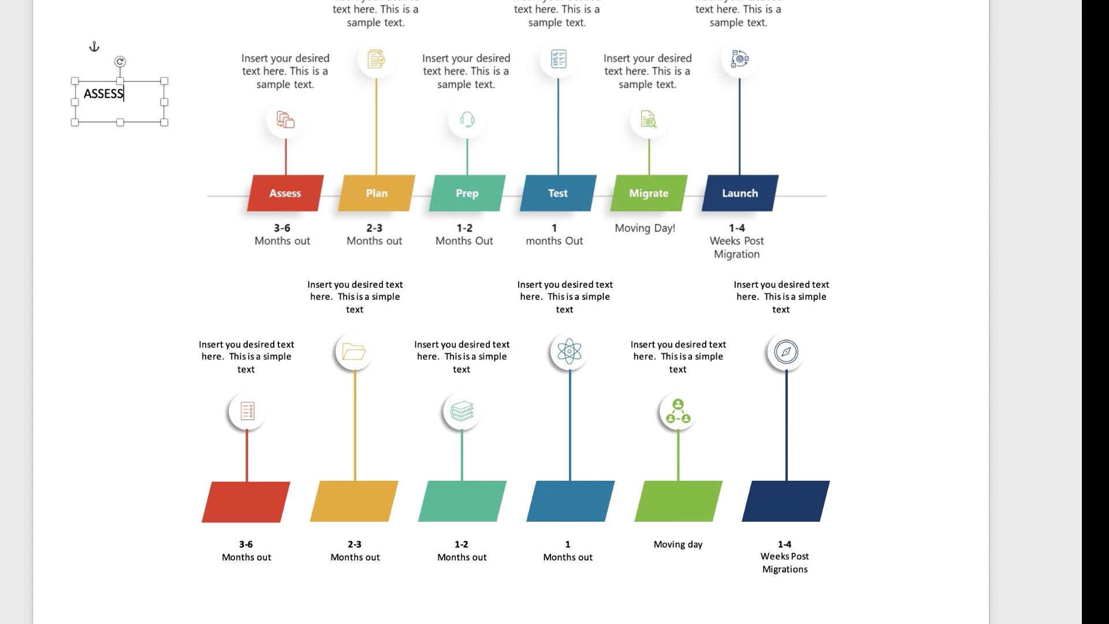
Centre the "ASSESS" text in its box and set its font colour to white.
triple_click(110, 94)
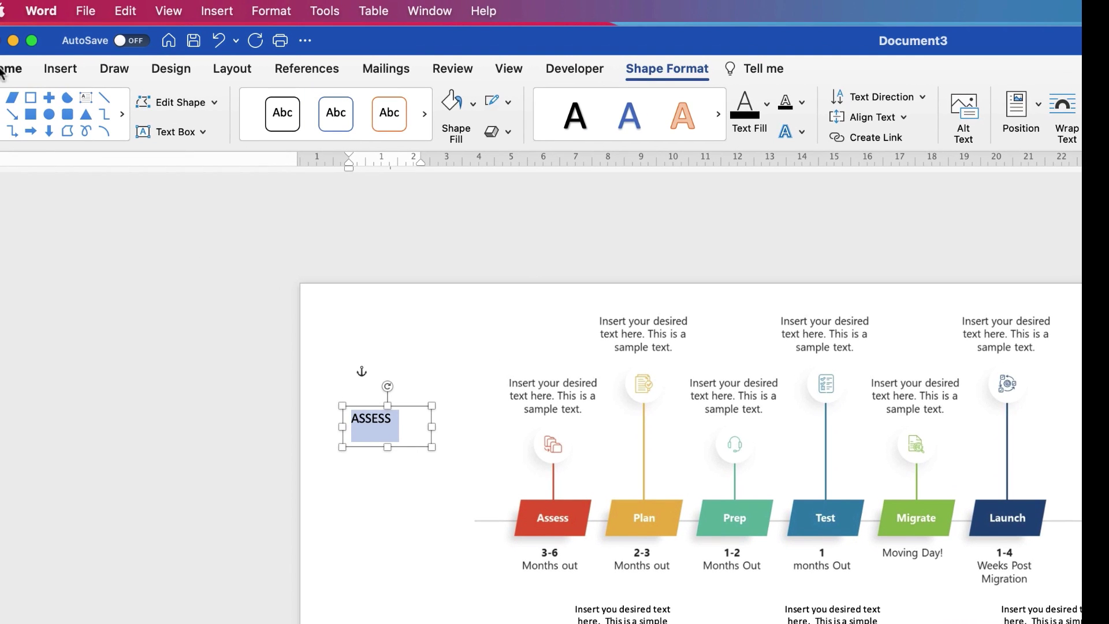
left_click(4, 58)
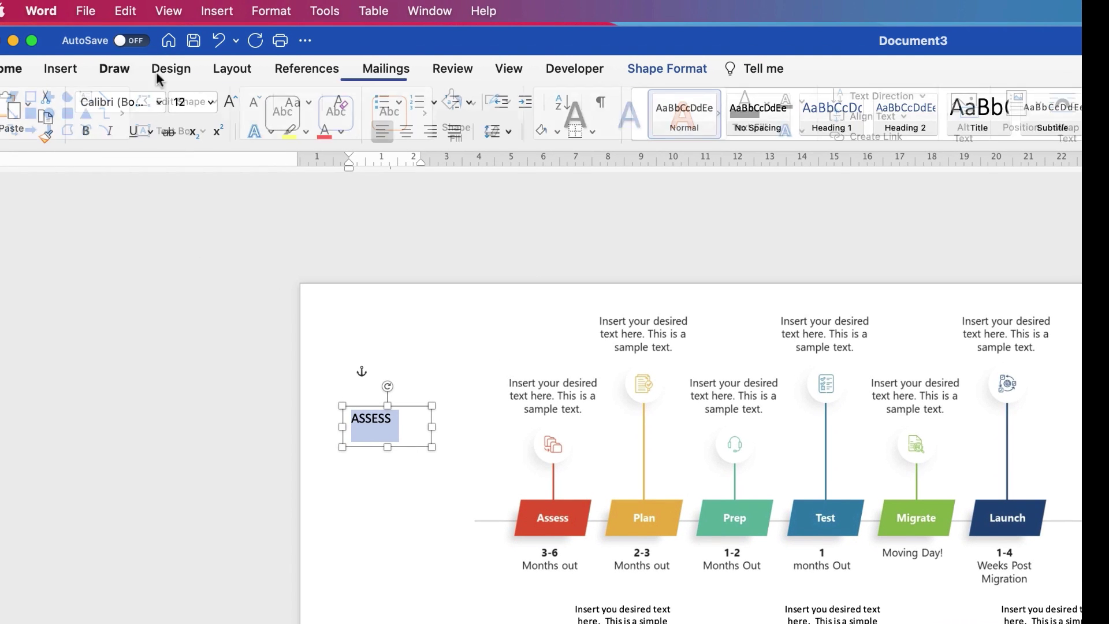
left_click(404, 134)
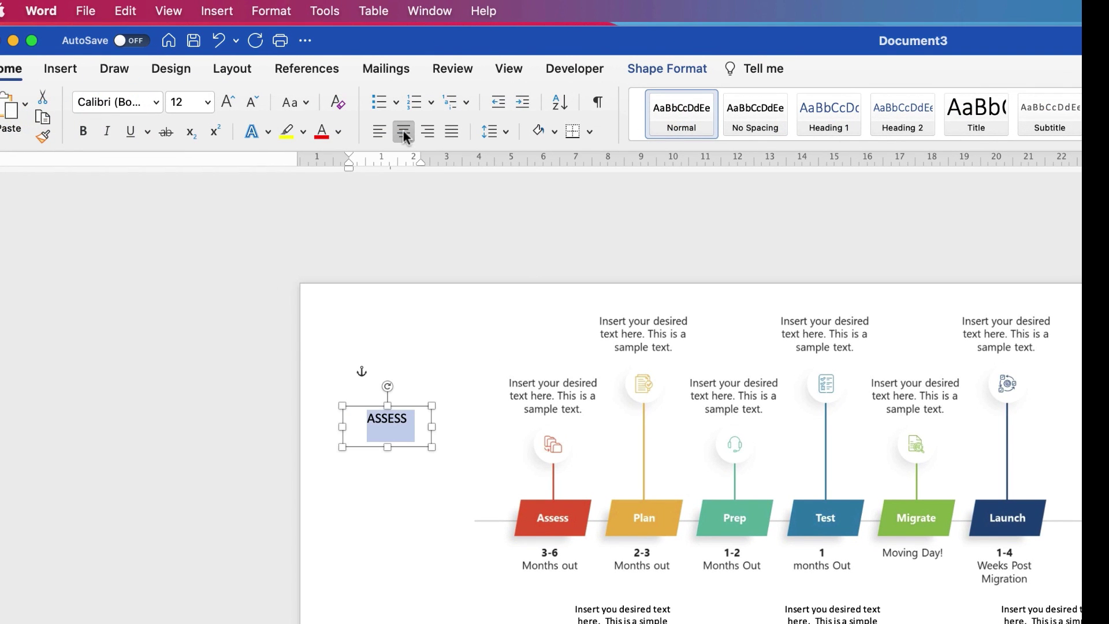
left_click(339, 133)
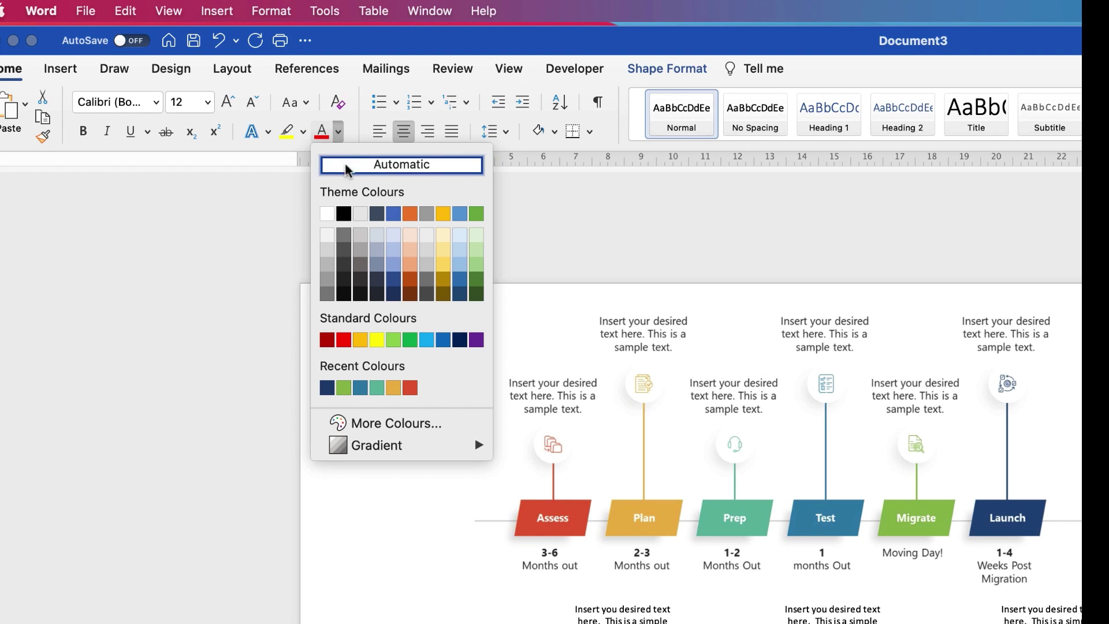
left_click(327, 214)
Move the ASSESS text box onto the red parallelogram and remove the box's fill and outline.
left_click_drag(404, 408, 265, 481)
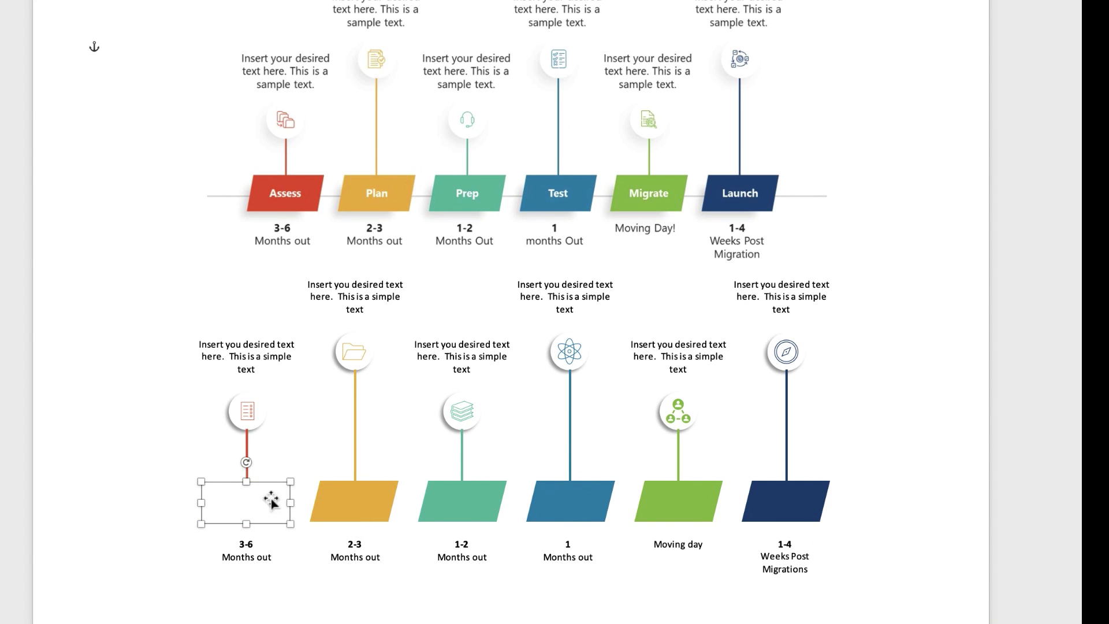
scroll(269, 473, "down", 3)
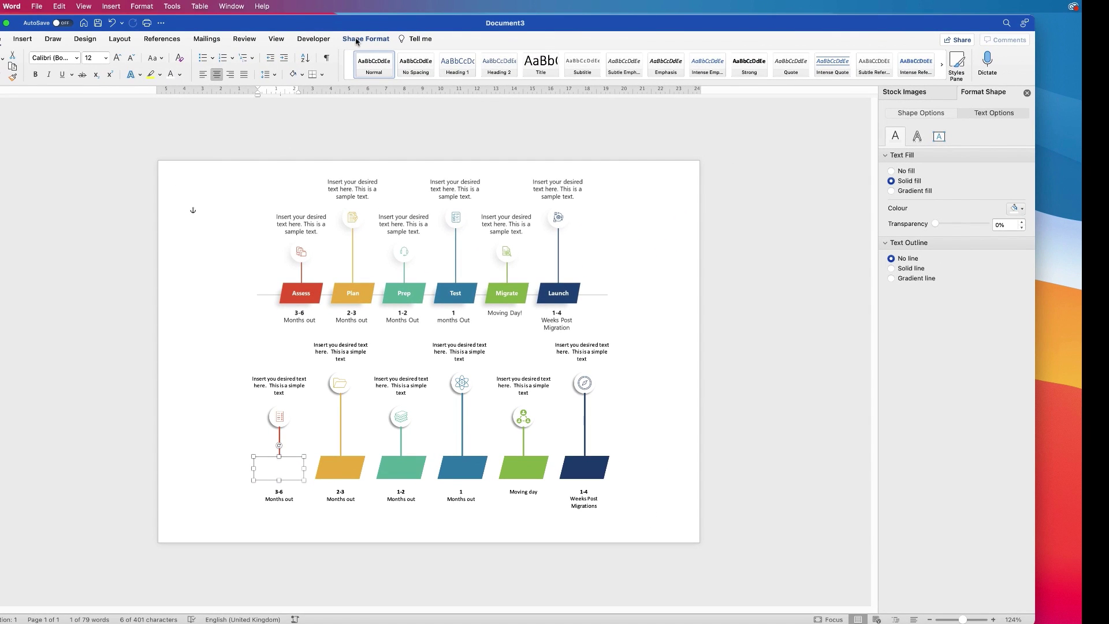
left_click(354, 41)
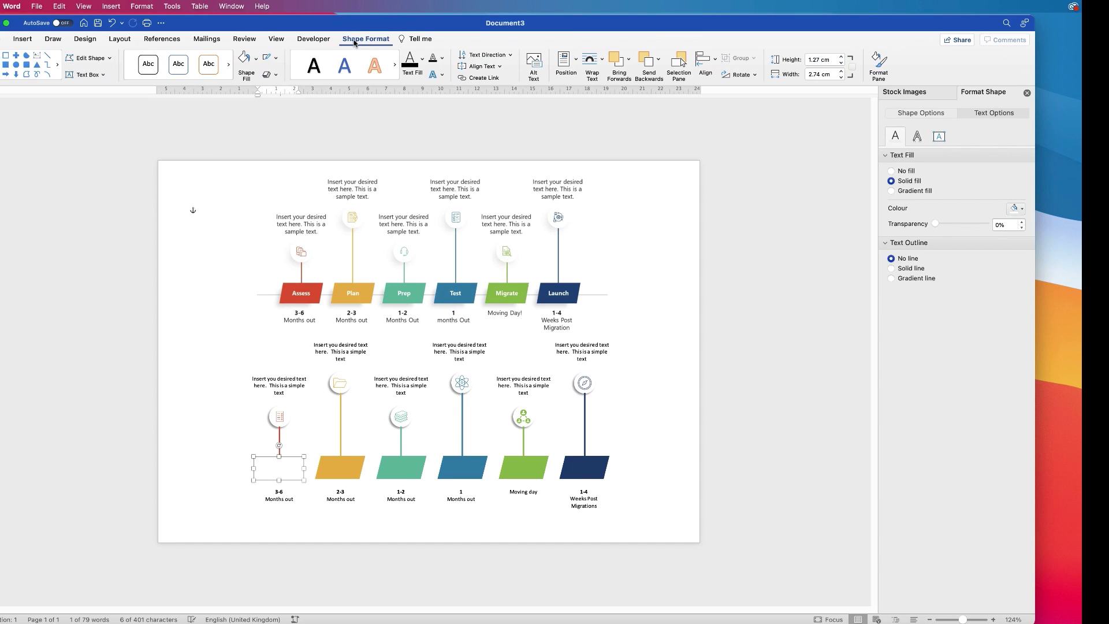
left_click(255, 59)
left_click(290, 207)
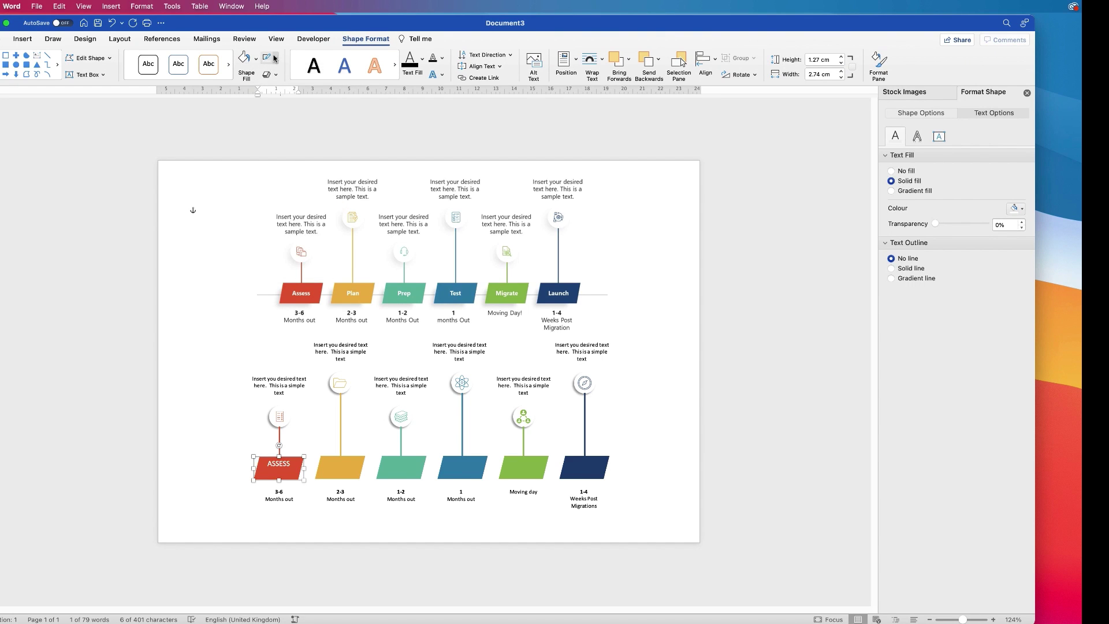
left_click(276, 59)
left_click(279, 77)
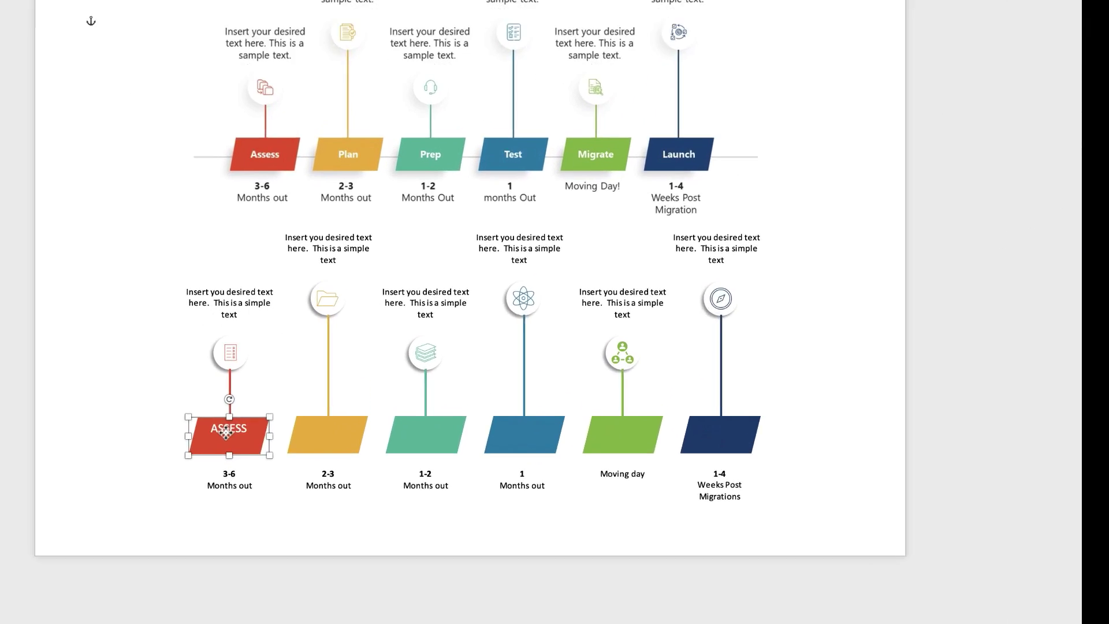
Reduce the ASSESS text box's height to about 0.81 cm, then align it to the centre and middle of the red parallelogram.
left_click_drag(278, 469, 278, 471)
left_click_drag(181, 438, 184, 406)
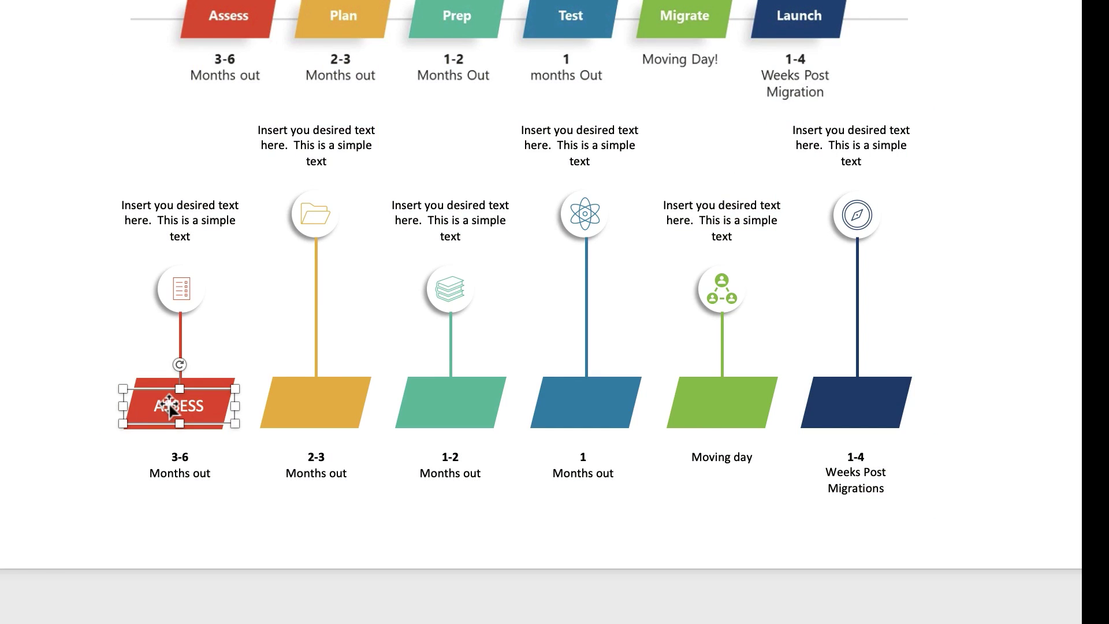
left_click(209, 382, "shift")
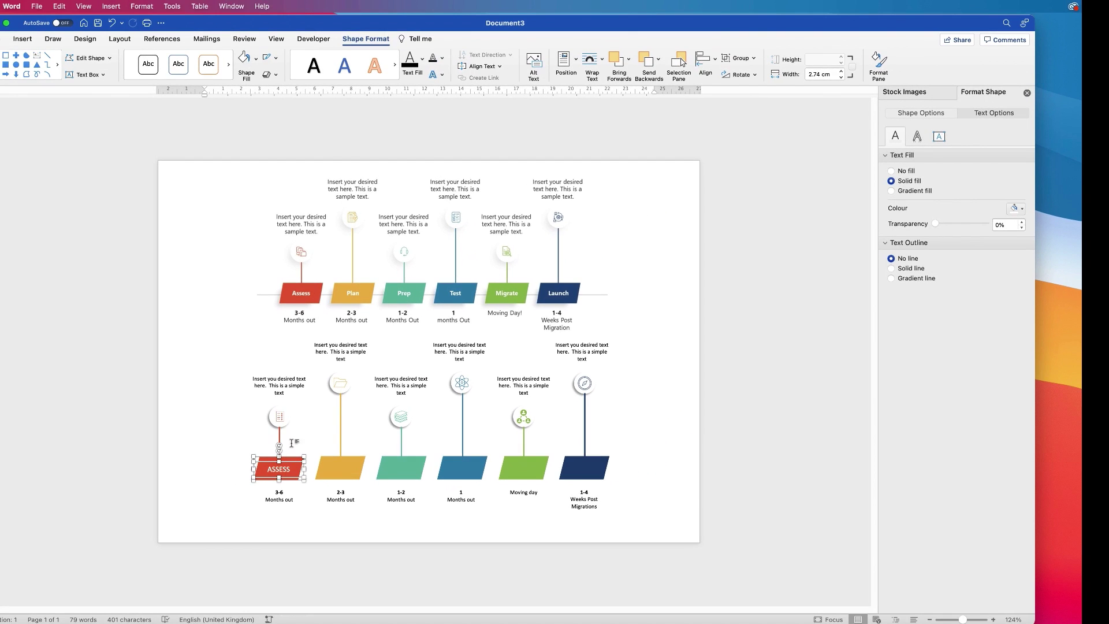
left_click(699, 74)
left_click(715, 60)
left_click(715, 60)
left_click(715, 60)
left_click(727, 159)
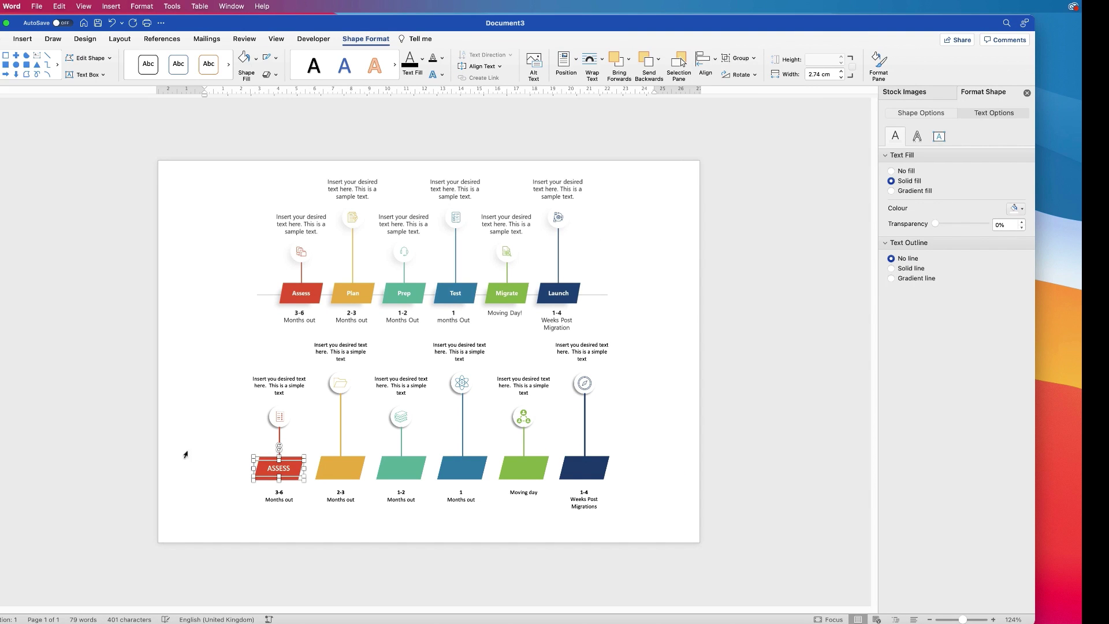
left_click(174, 460)
Copy the ASSESS text box onto each of the other five parallelograms.
left_click(288, 474)
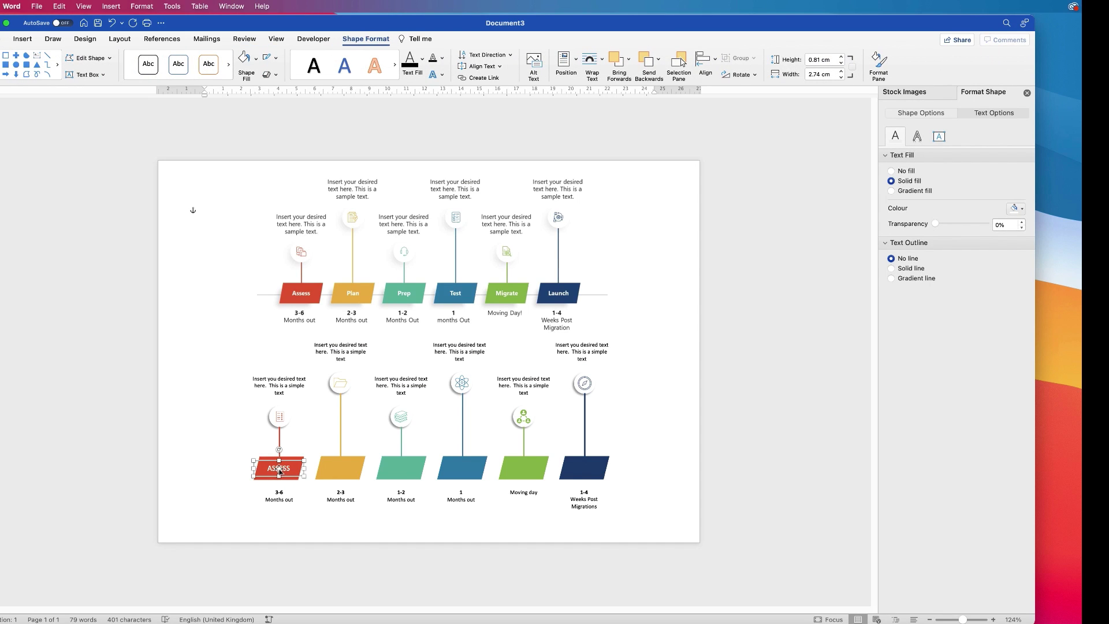
double_click(281, 470)
left_click_drag(281, 470, 524, 467)
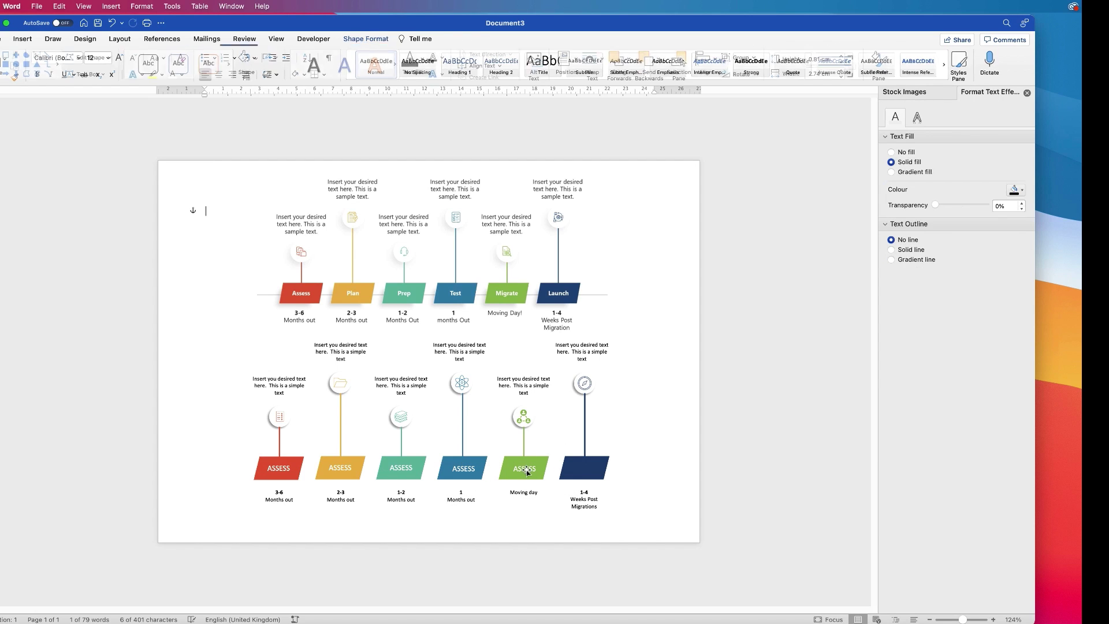
left_click(549, 473)
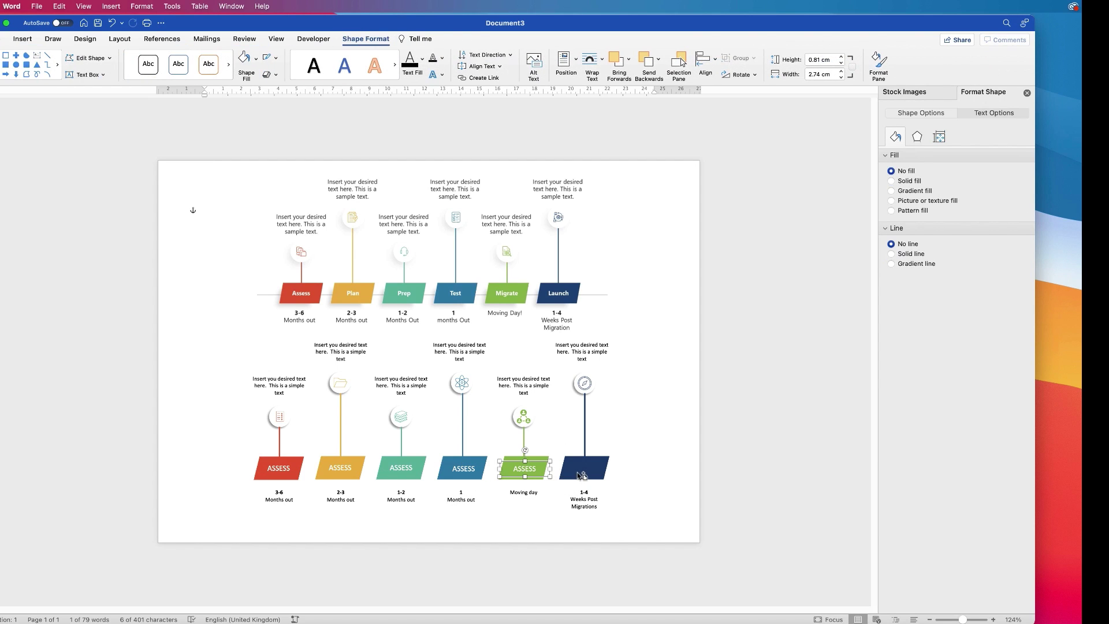
left_click_drag(527, 468, 588, 471)
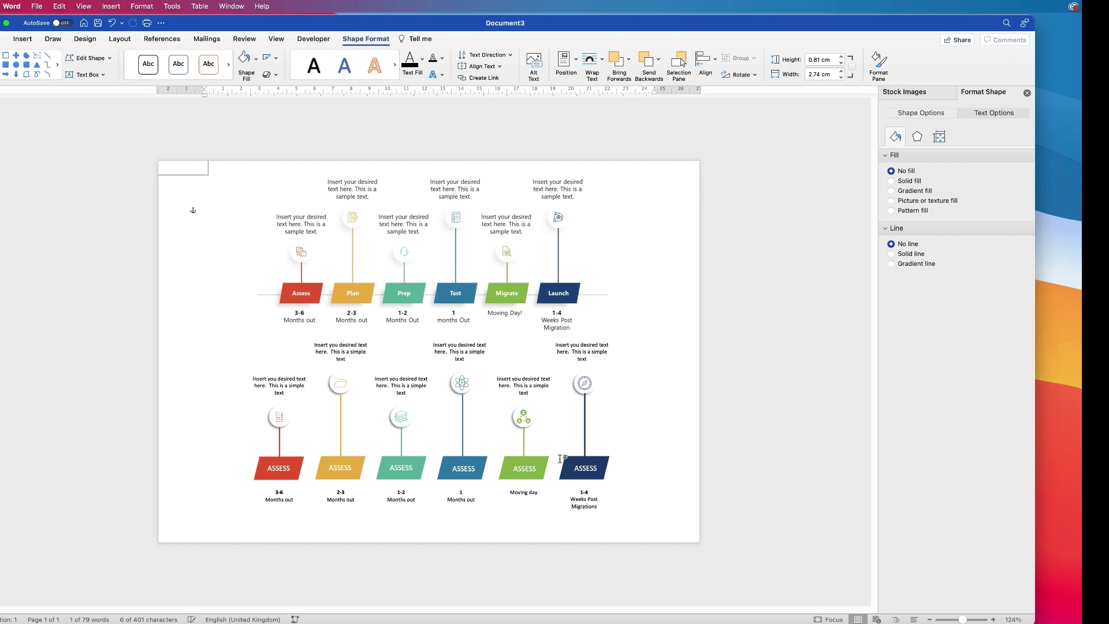
Replace the text on the yellow parallelogram with "PLAN".
left_click(344, 470)
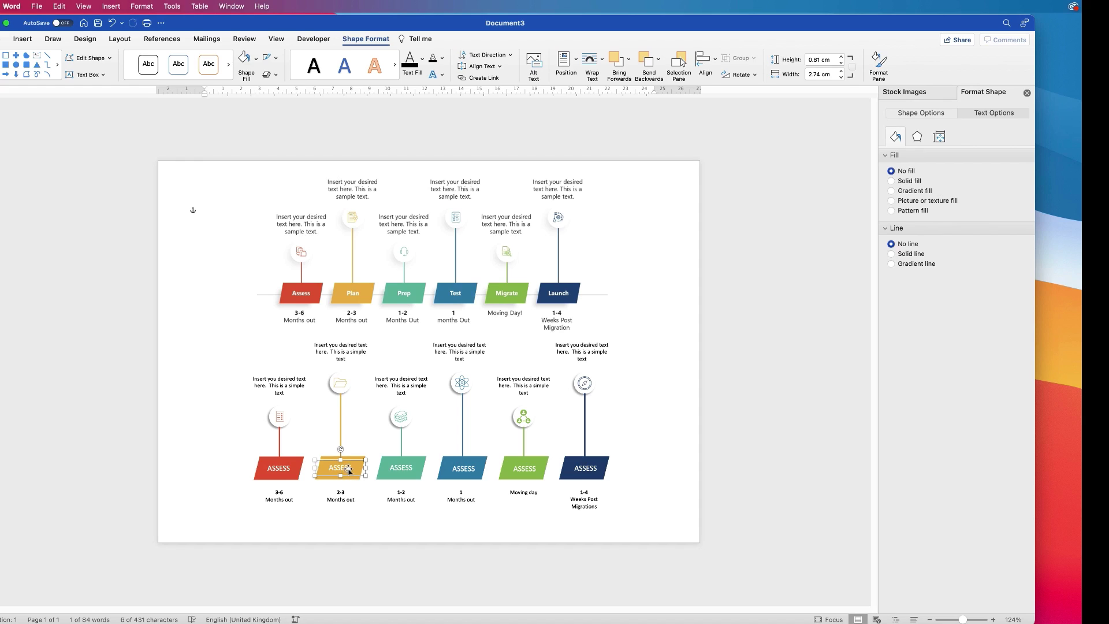
double_click(349, 469)
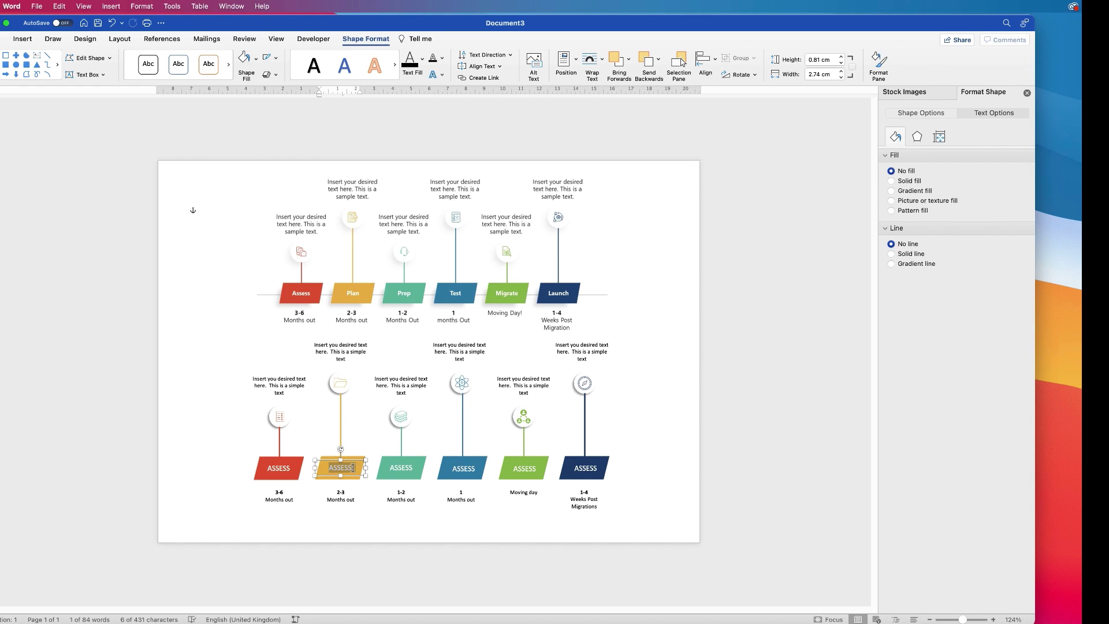
type("PLAN")
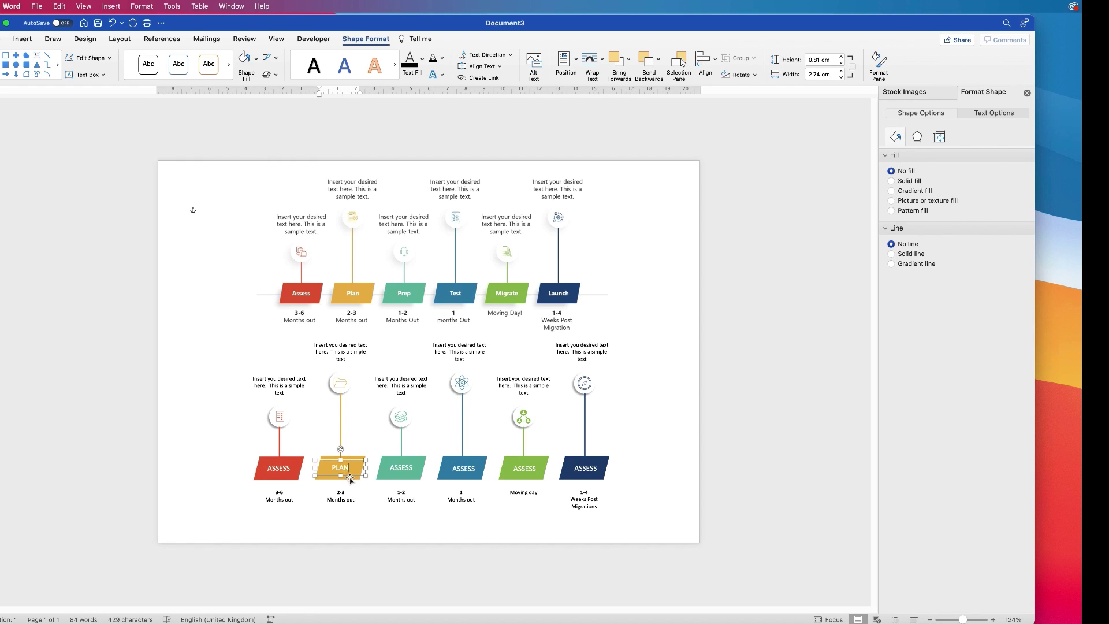
Align the PLAN text box and the yellow parallelogram with each other by centre and middle.
left_click(352, 479)
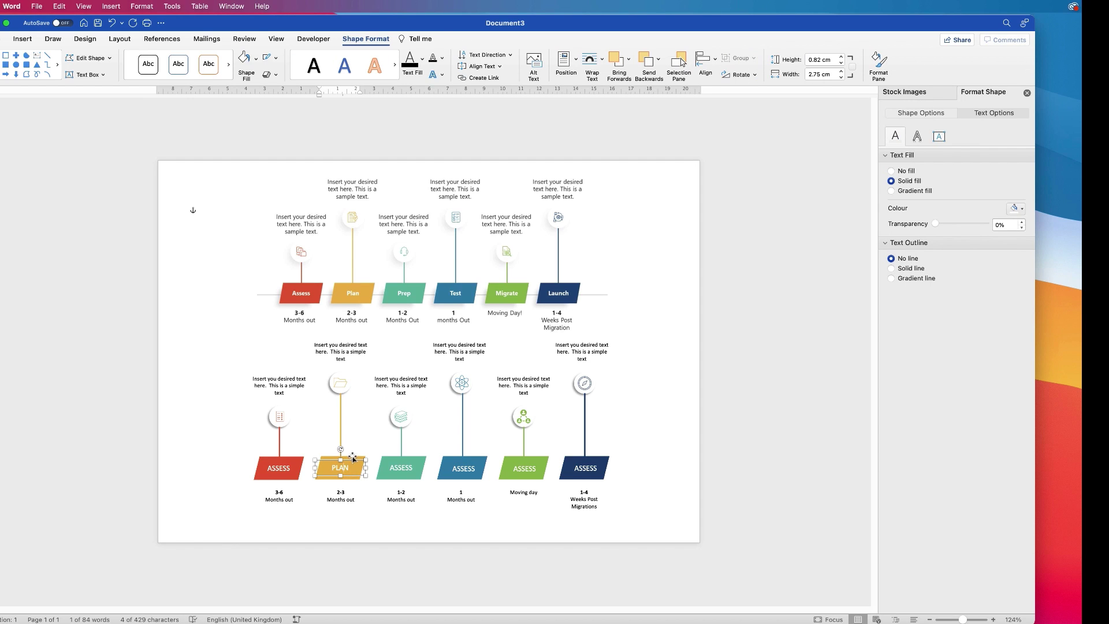
left_click(352, 458)
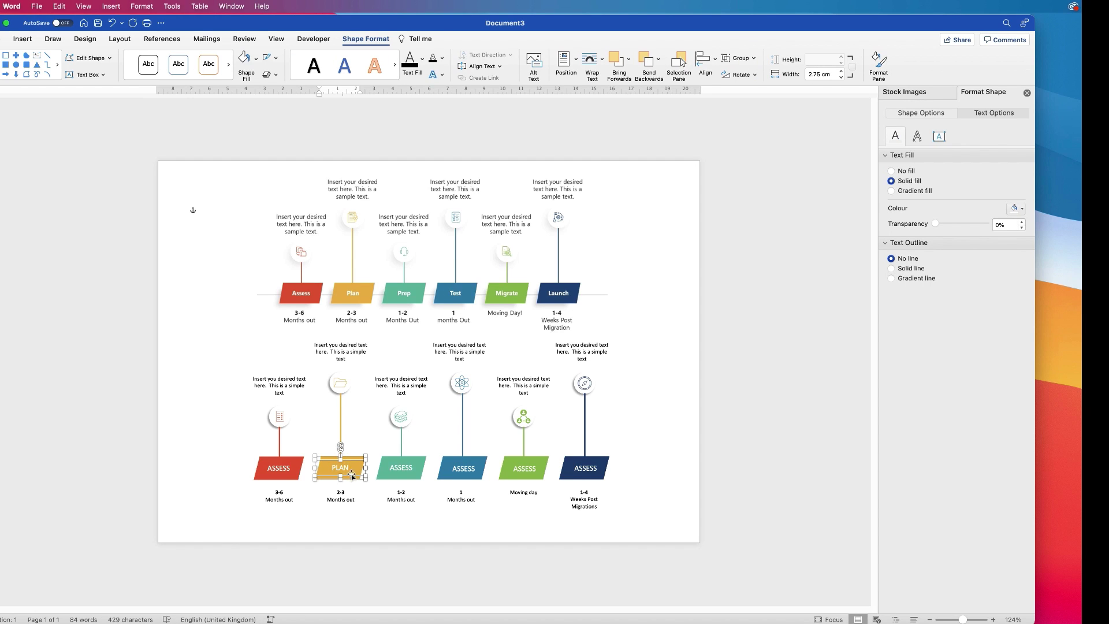
left_click(715, 62)
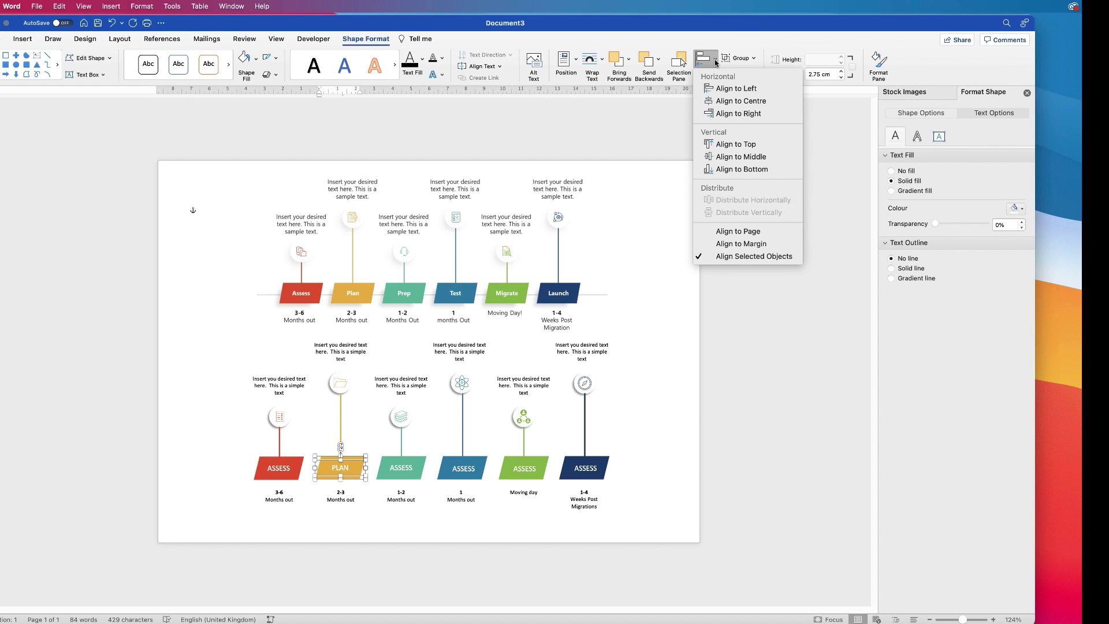
left_click(718, 101)
left_click(716, 62)
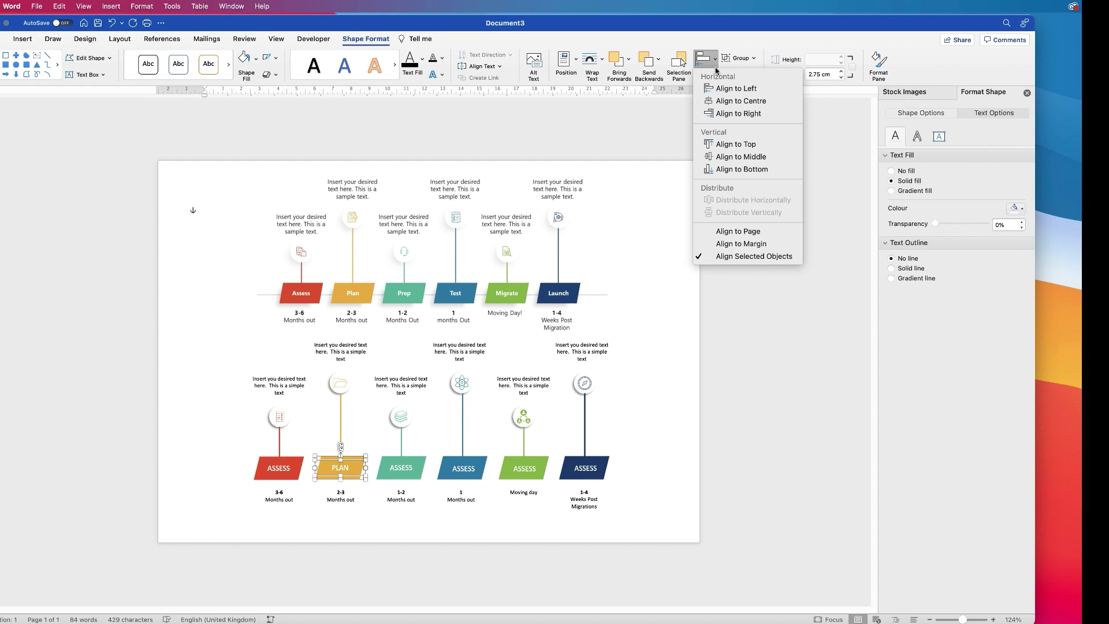
left_click(726, 151)
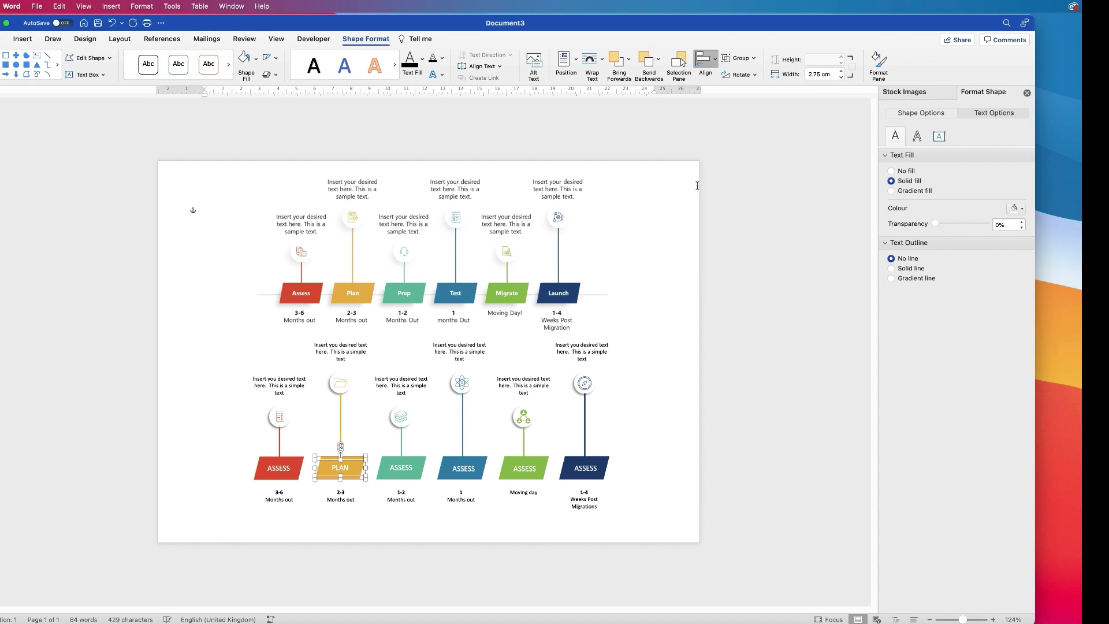
Replace the teal parallelogram's text with "PREP" and the blue one's with "TEST", aligning the TEST label to its shape's middle.
double_click(408, 469)
type("PREP")
double_click(468, 467)
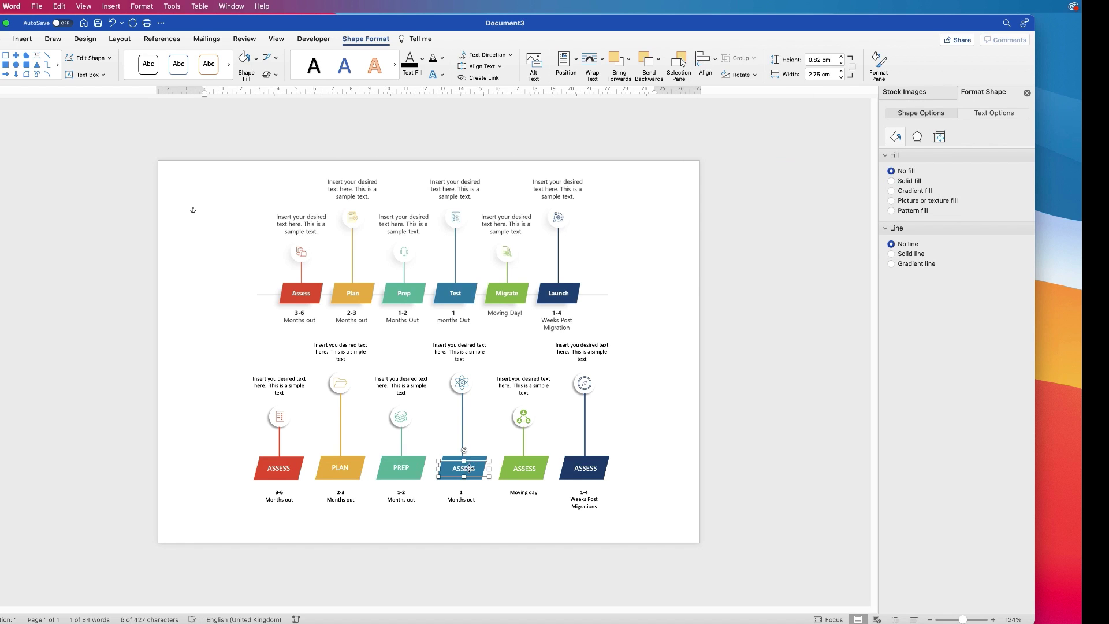
type("TEST")
left_click(716, 60)
left_click(726, 152)
Replace the text on the green parallelogram with "MIGRATE" and align the label to the shape's middle.
double_click(524, 468)
type("MIGRATE")
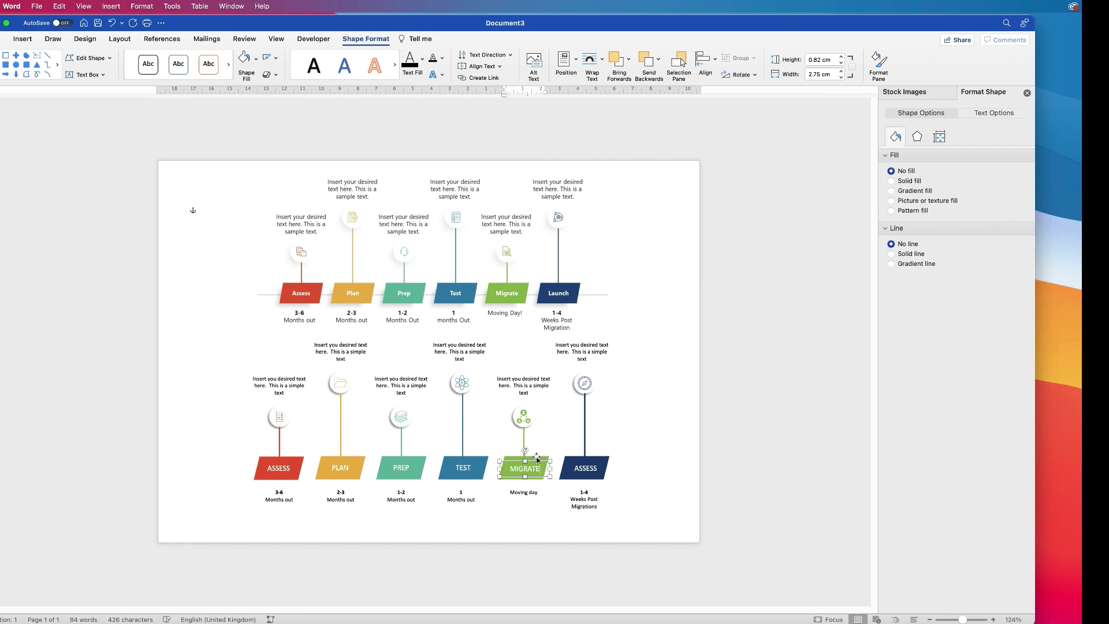
left_click(715, 61)
left_click(727, 156)
Replace the text on the navy parallelogram with "LAUNCH" and align the label to the shape's middle.
double_click(584, 468)
type("LAUNCH")
left_click(715, 61)
left_click(727, 156)
left_click(539, 355)
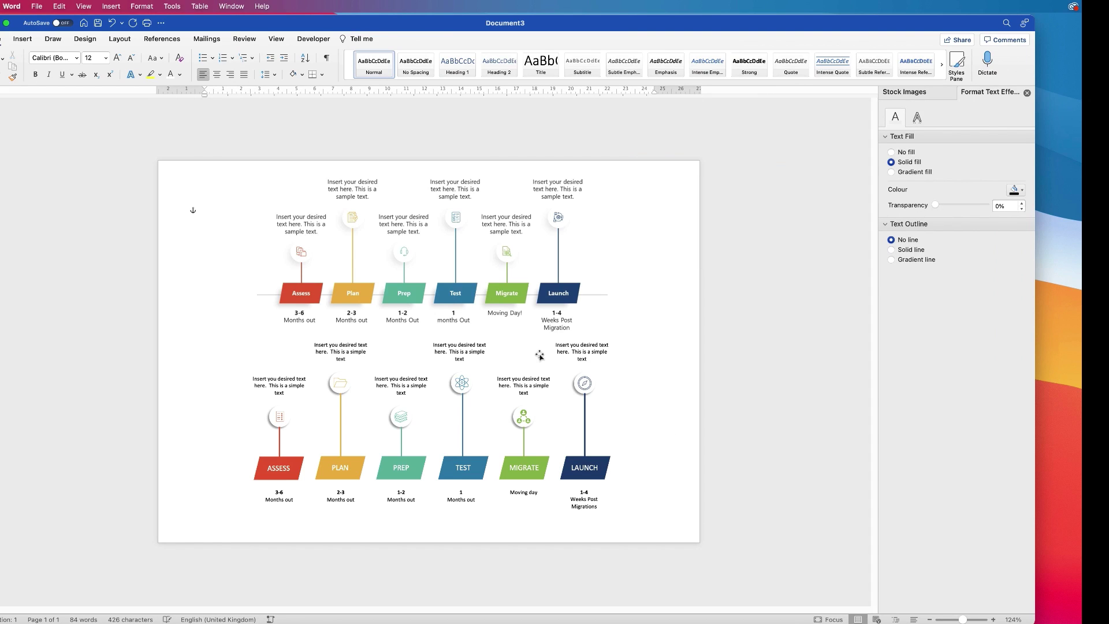
Draw a straight horizontal line about 21.16 cm long across the middle of the six labelled parallelograms.
left_click(21, 39)
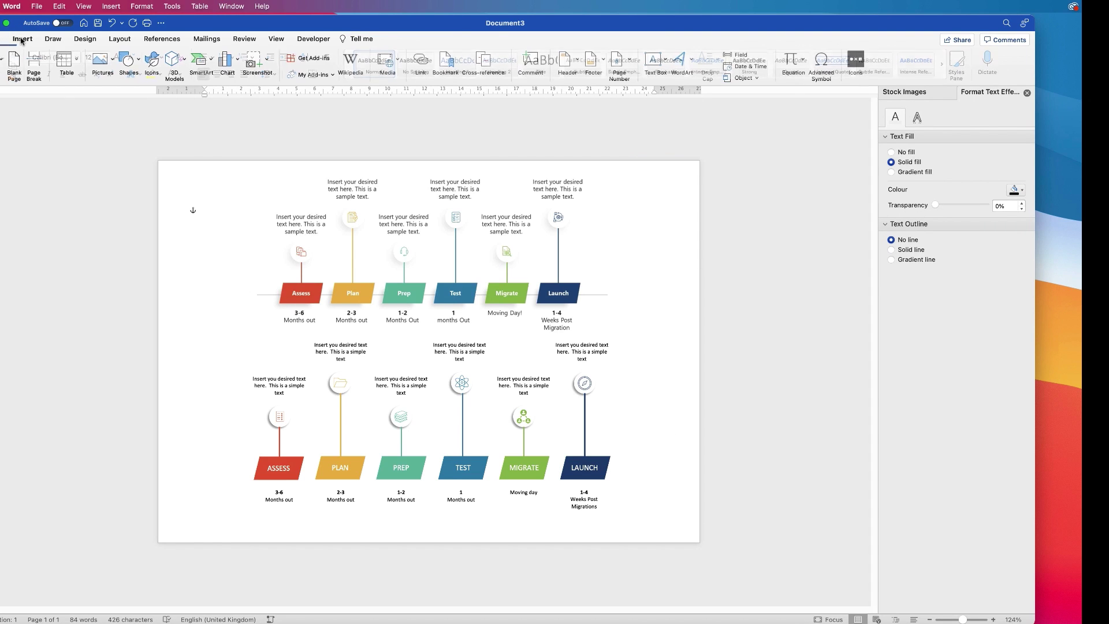
left_click(140, 62)
left_click(127, 139)
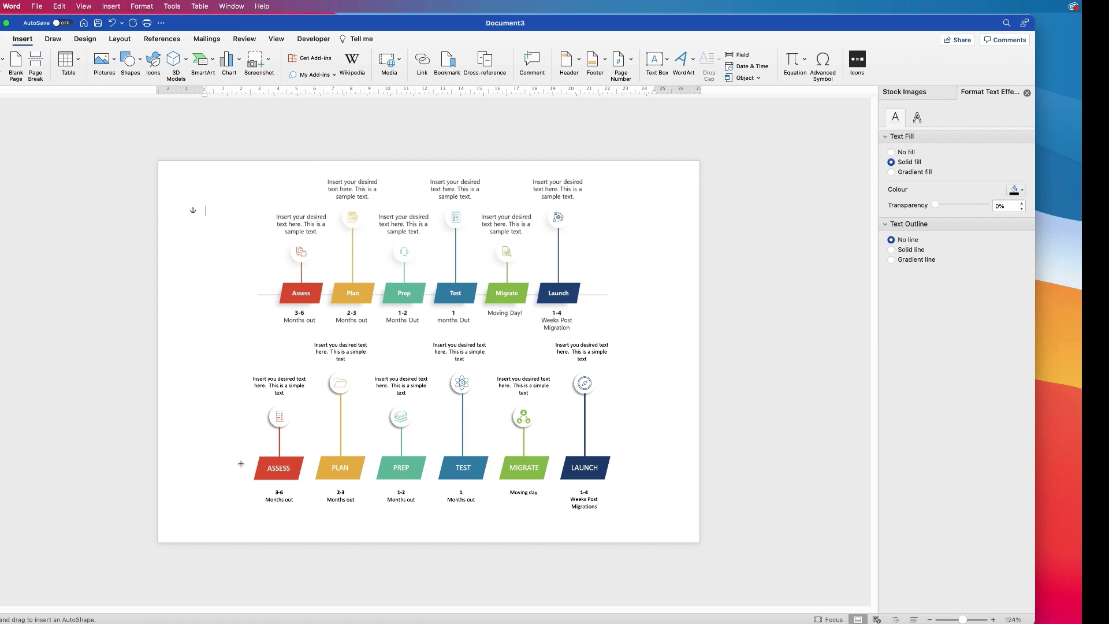
left_click_drag(239, 468, 627, 467)
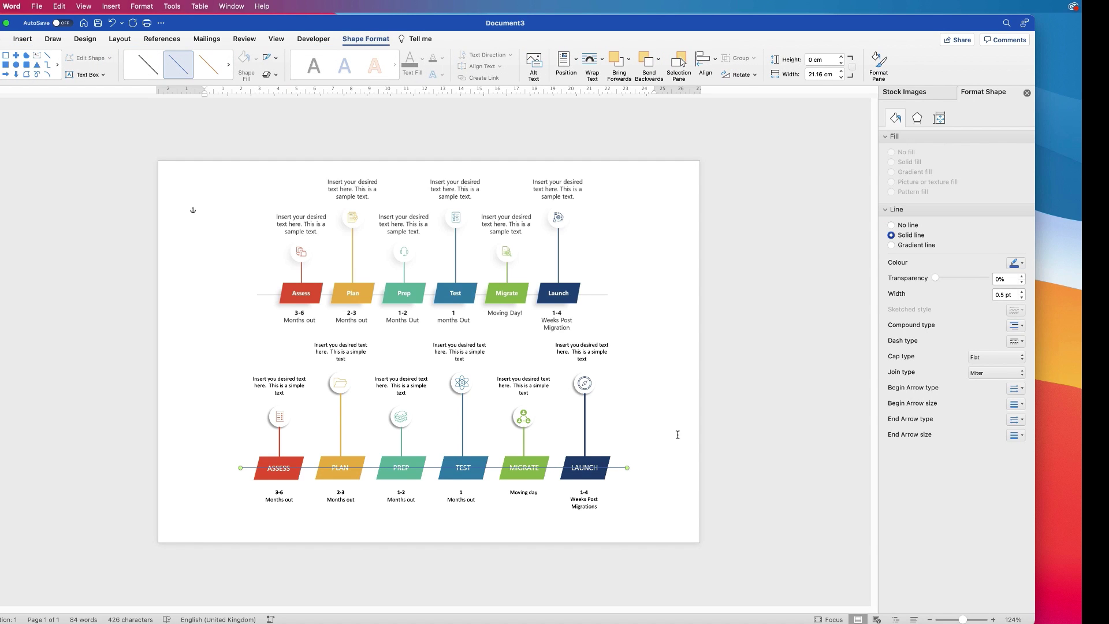
Change the horizontal line's colour to a grey theme shade.
left_click(890, 138)
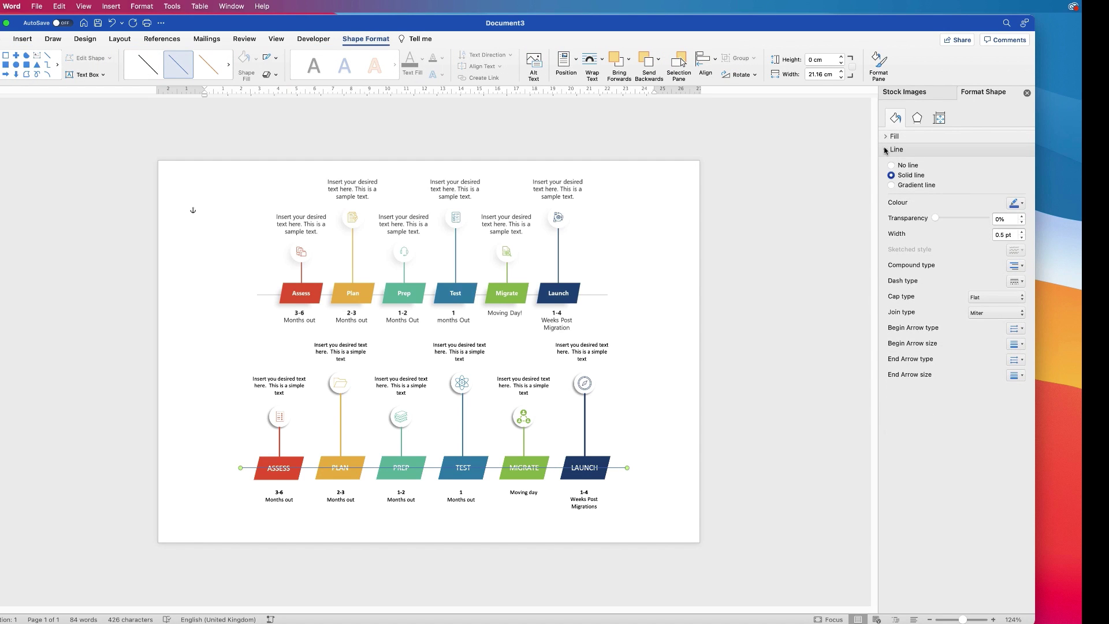
left_click(1021, 204)
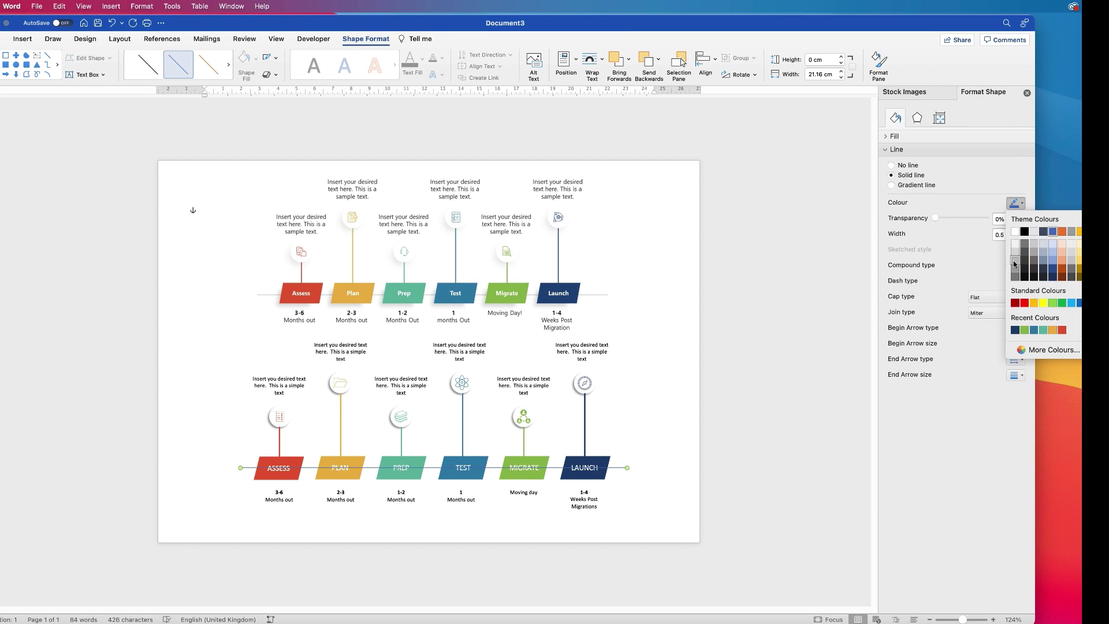
left_click(1015, 263)
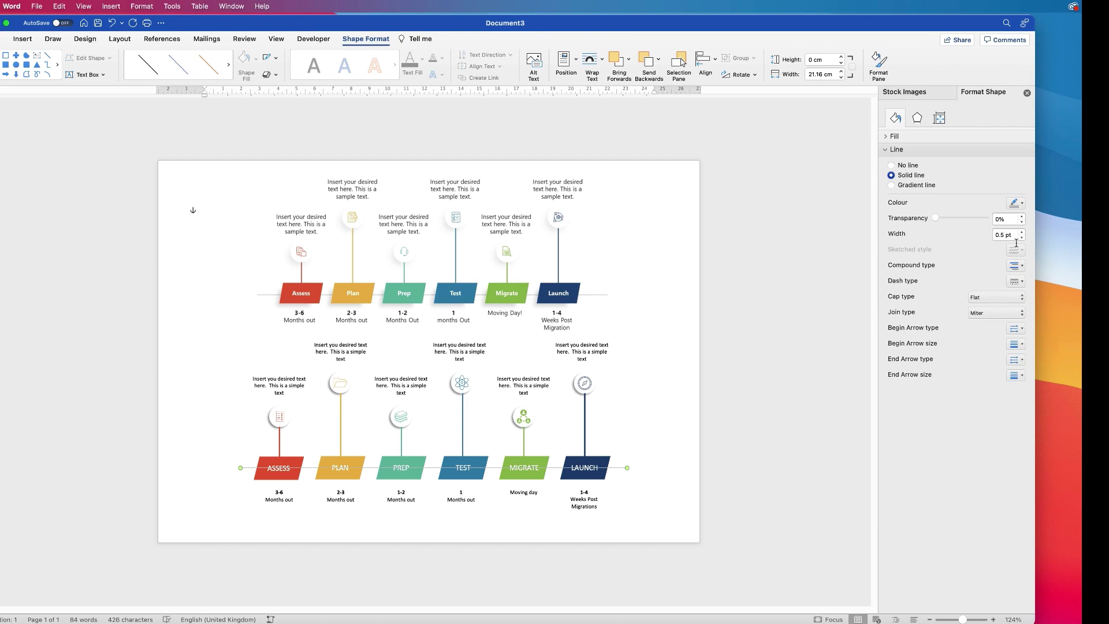
left_click(1020, 203)
left_click(1014, 272)
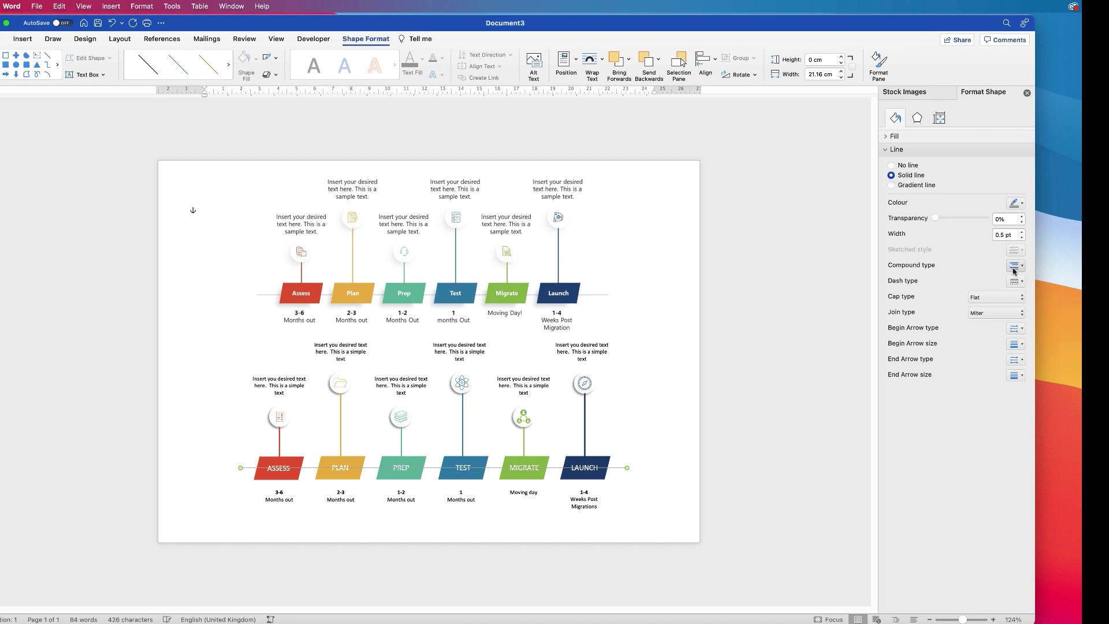
Set the horizontal line's width to 1 pt and send it to the back, behind the parallelograms.
left_click(1013, 235)
left_click(660, 60)
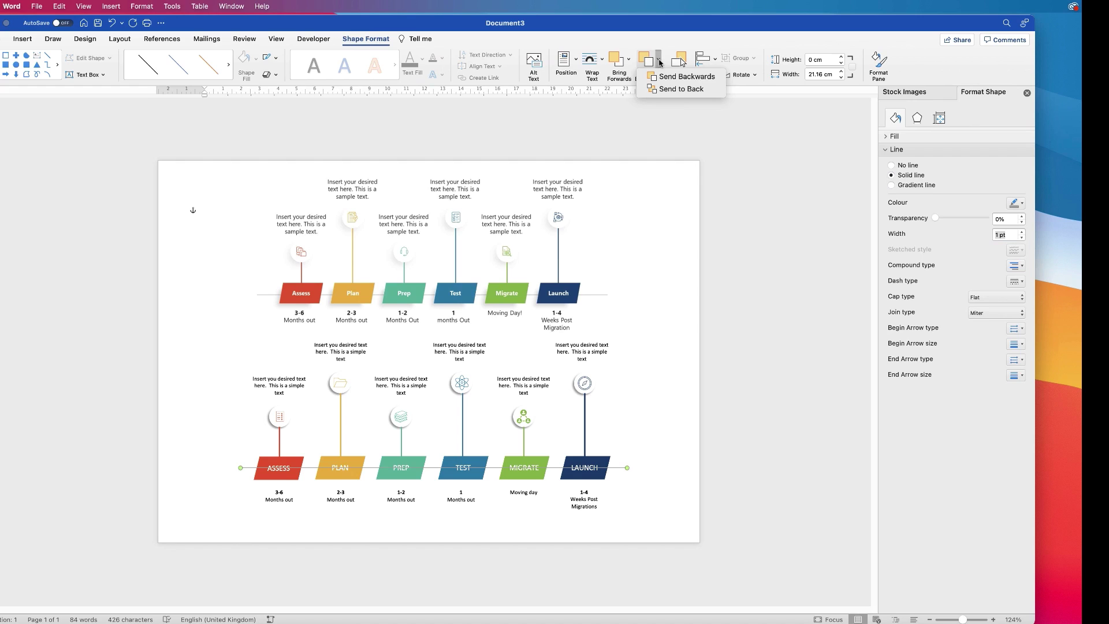
left_click(672, 90)
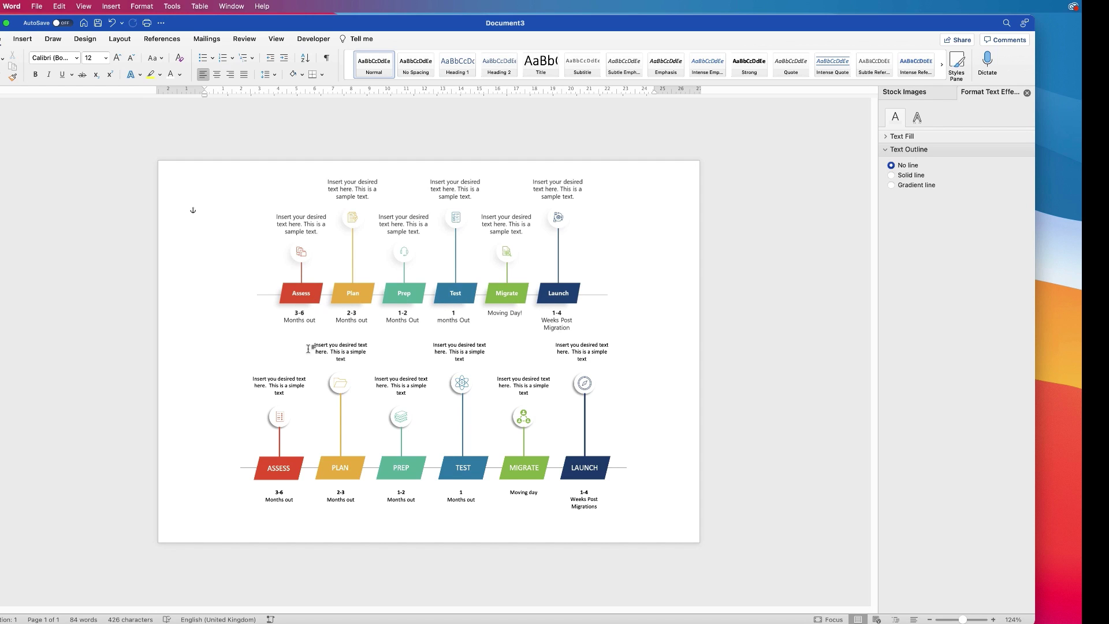
Apply the outer offset bottom-left shadow preset to the red ASSESS parallelogram.
left_click(278, 477)
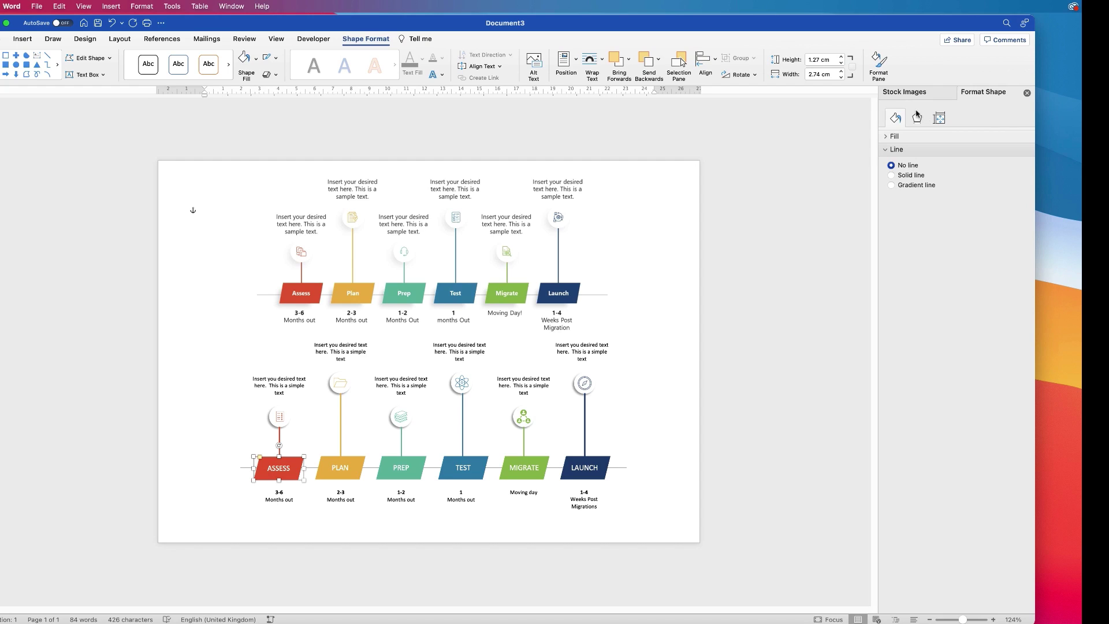
left_click(917, 119)
left_click(887, 137)
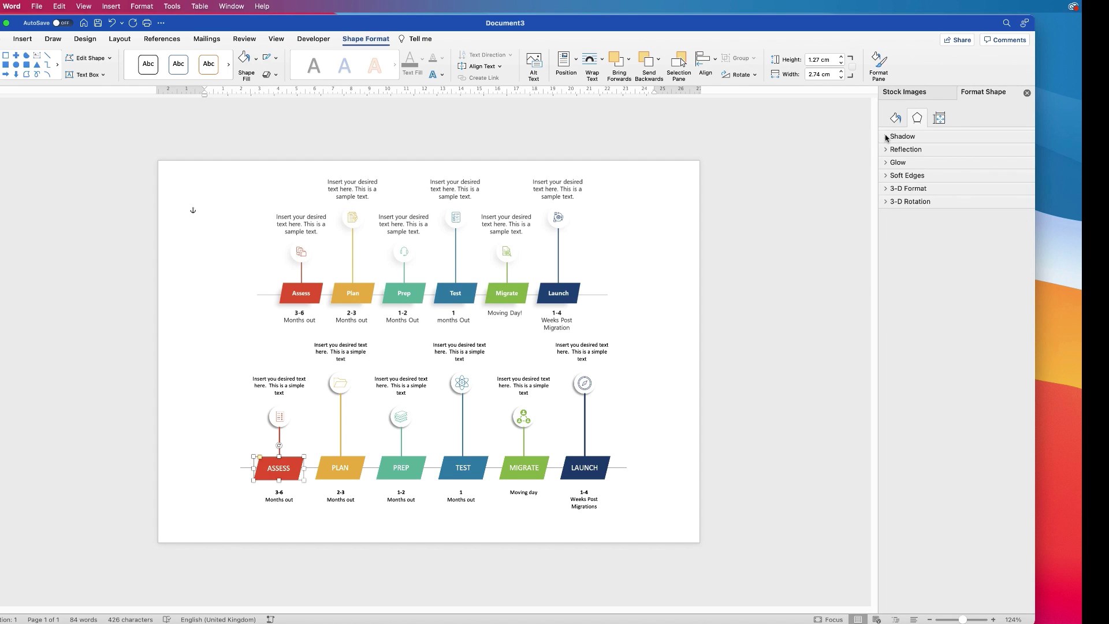
left_click(887, 137)
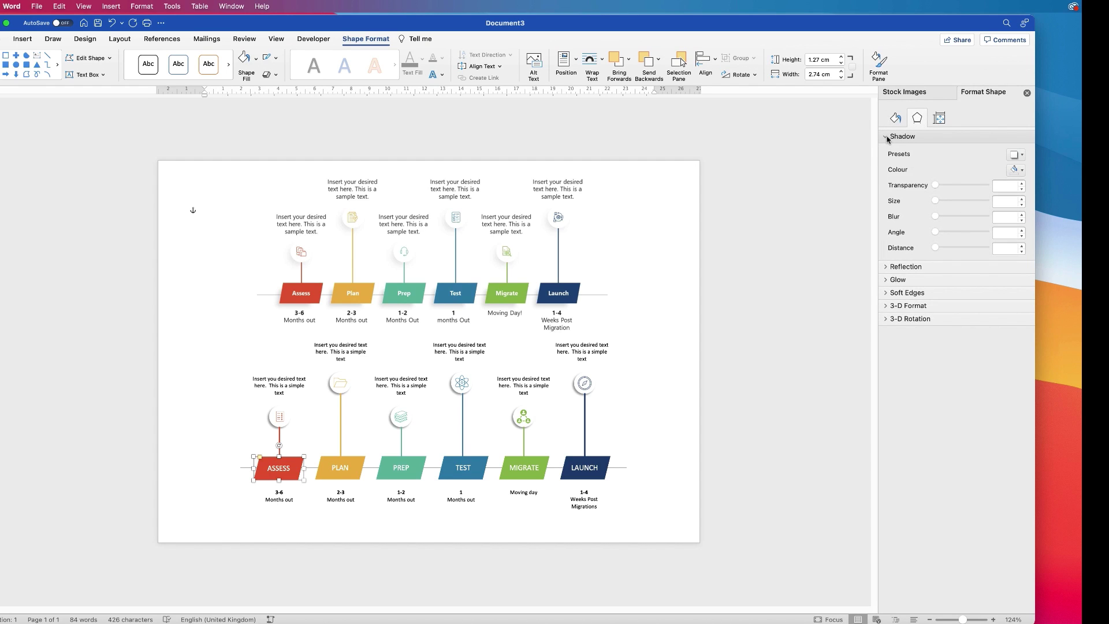
left_click(1020, 156)
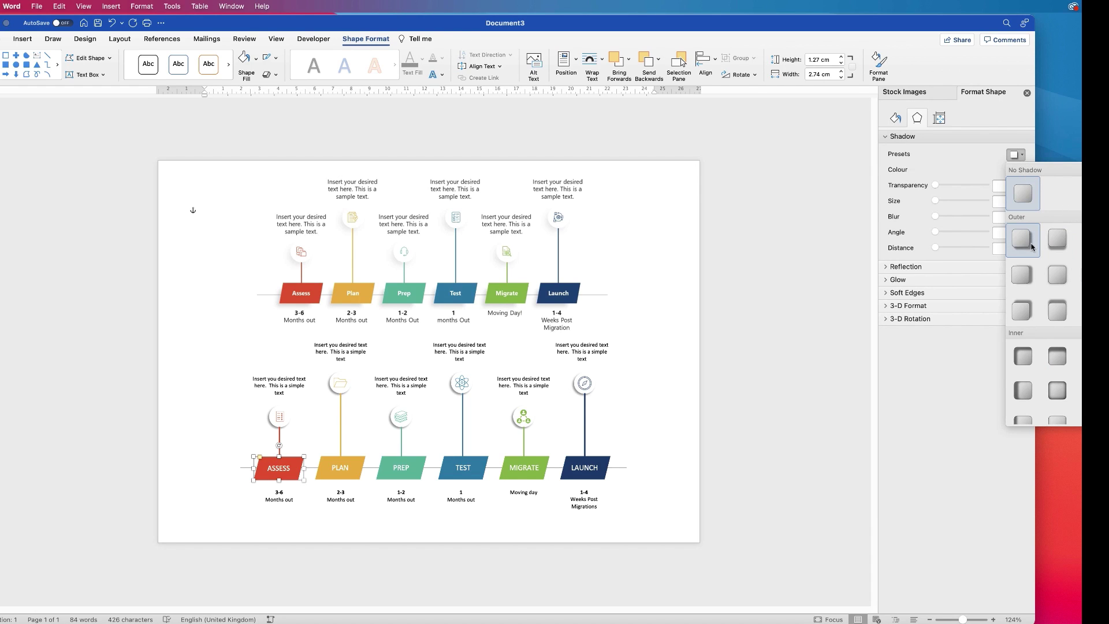
left_click(1079, 245)
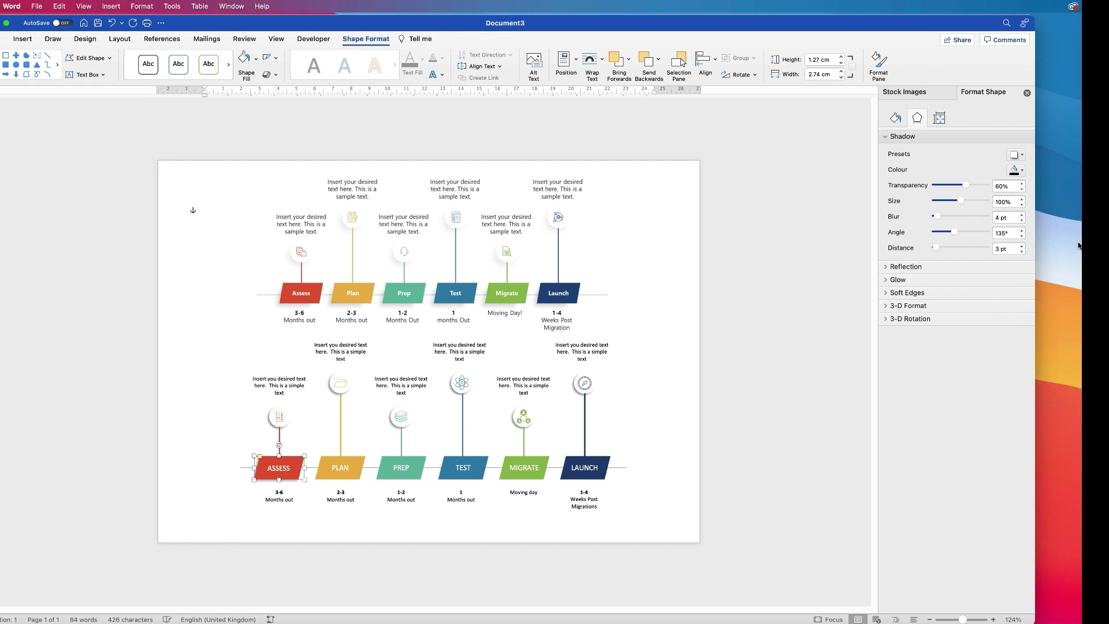
Apply the same outer bottom-left shadow preset to the other five parallelograms, PLAN through LAUNCH.
left_click(360, 463)
left_click(1016, 155)
left_click(1078, 245)
left_click(420, 463)
left_click(1016, 155)
left_click(1079, 244)
left_click(479, 463)
left_click(1016, 155)
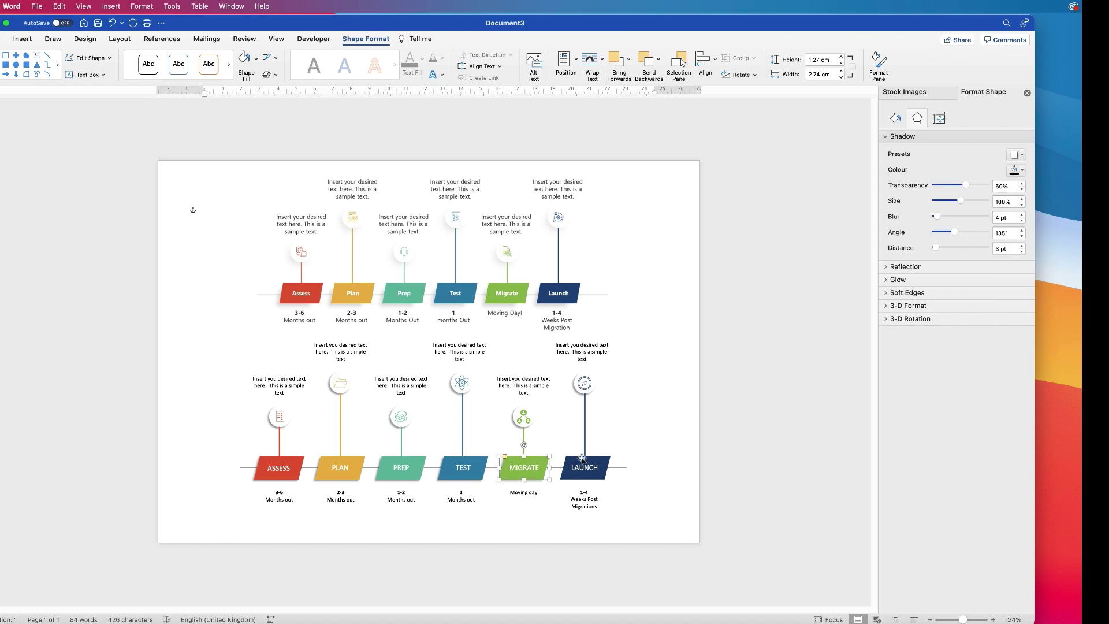
Delete the original reference timeline graphic above the recreated one.
left_click(687, 336)
left_click(575, 317)
key("Delete")
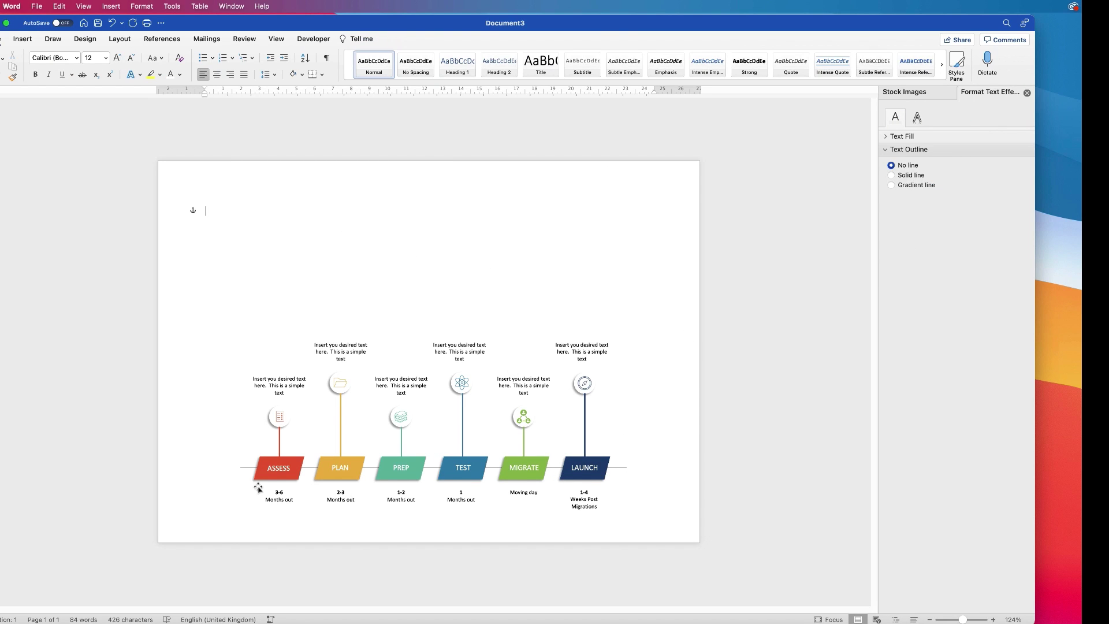
Group the six duration text boxes beneath the parallelograms.
left_click(581, 502)
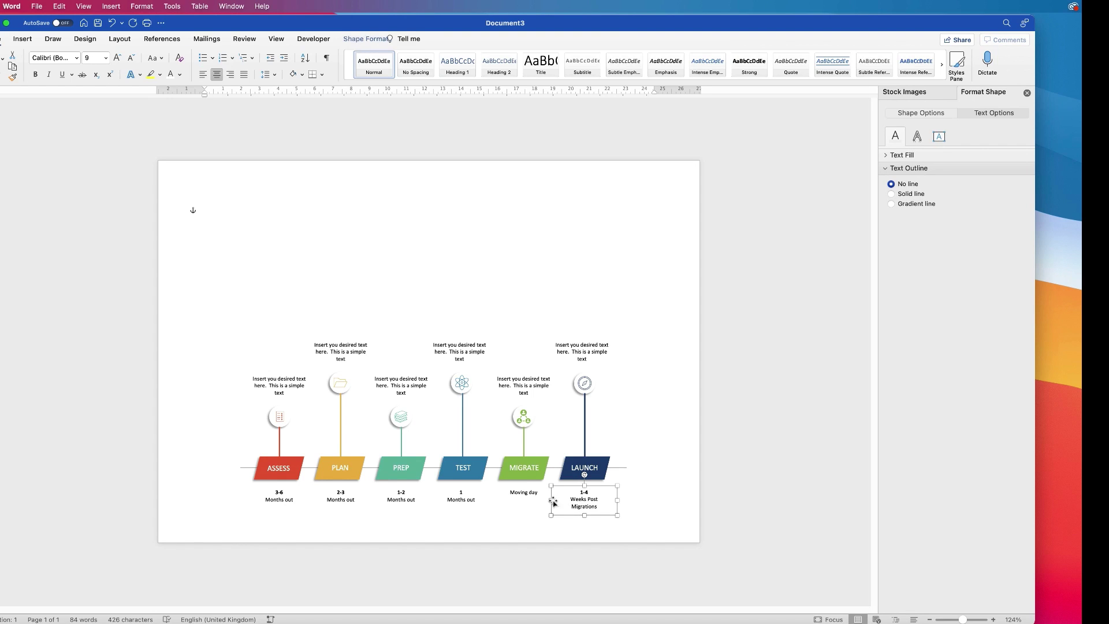
left_click(523, 494, "shift")
left_click(461, 499, "shift")
left_click(388, 500, "shift")
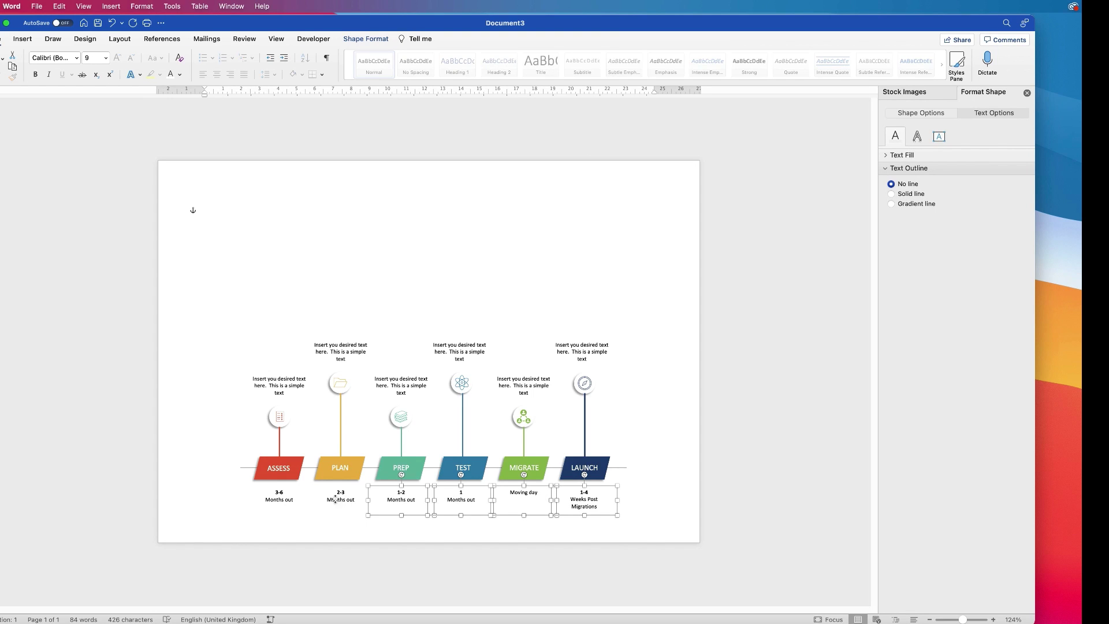
left_click(336, 499, "shift")
left_click(280, 502, "shift")
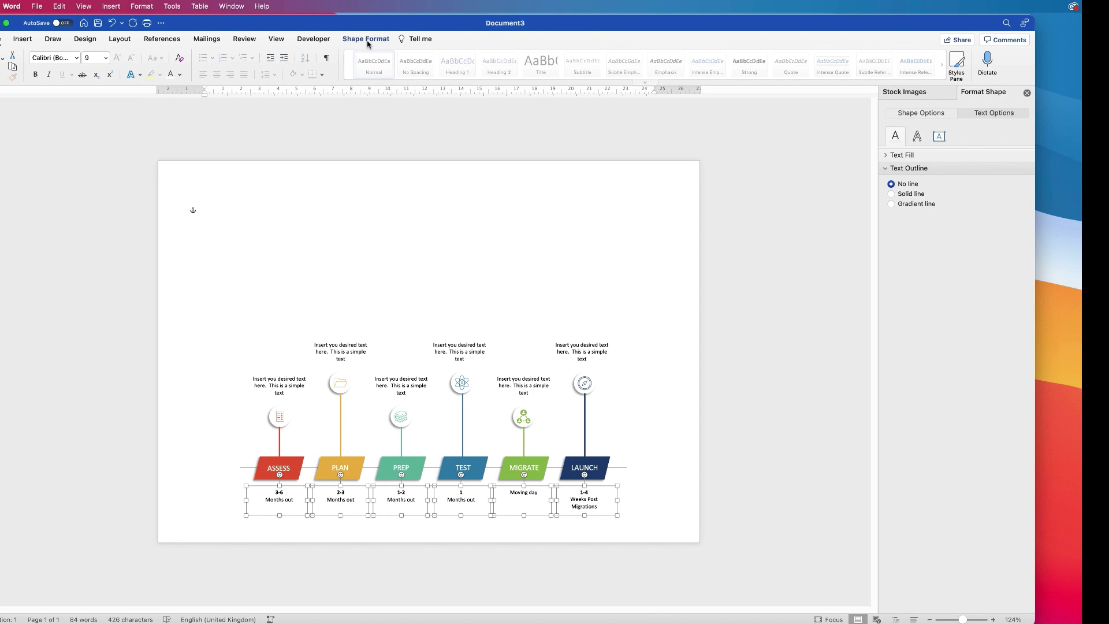
left_click(750, 58)
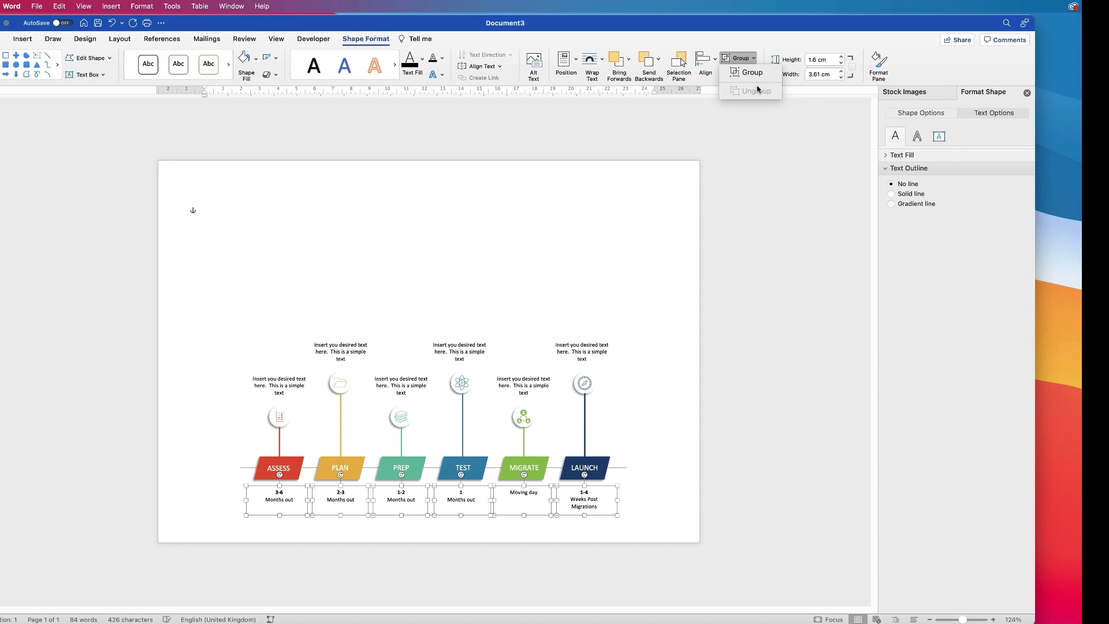
left_click(752, 72)
Group the LAUNCH label with the navy parallelogram and the MIGRATE label with the green one.
left_click(583, 469)
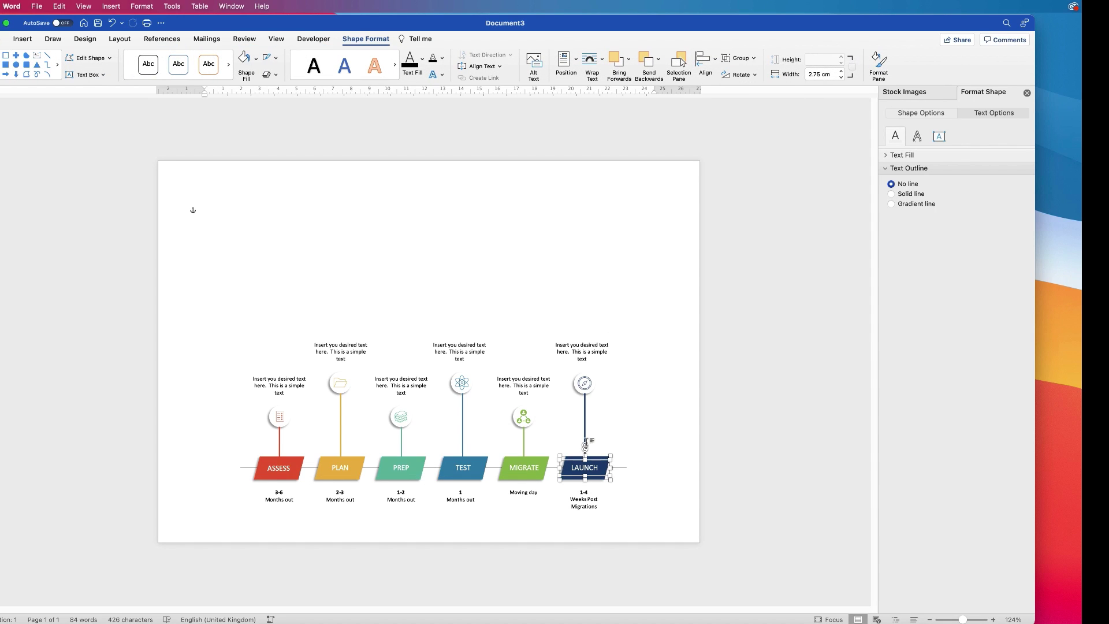
left_click(529, 460)
left_click(527, 475, "shift")
left_click(745, 58)
left_click(750, 73)
Group the TEST, PREP and PLAN labels with their respective parallelograms.
left_click(467, 463)
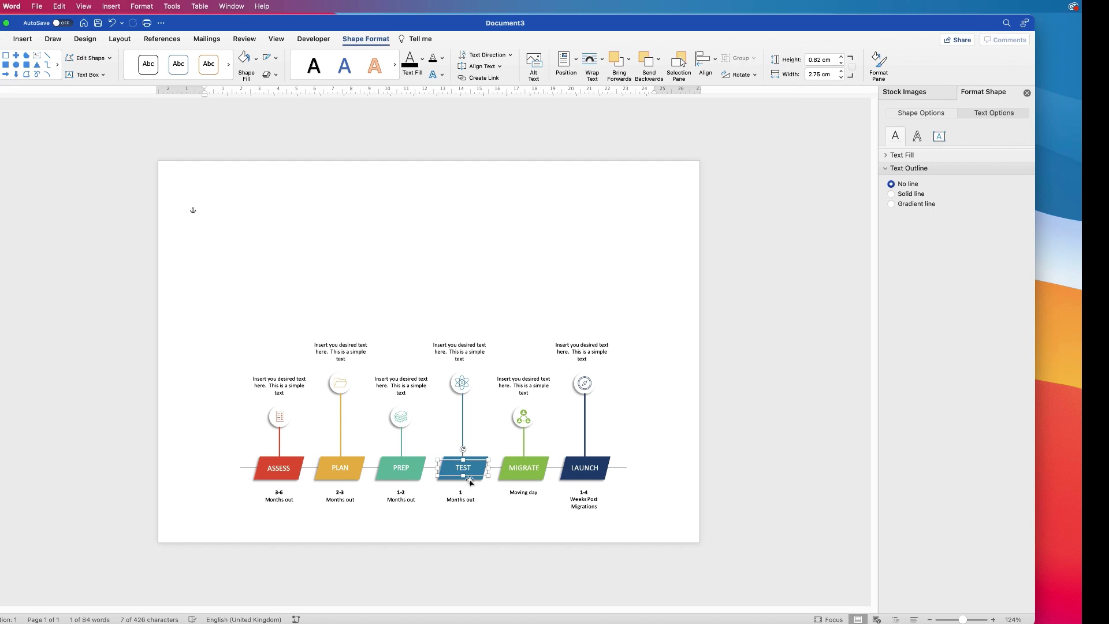
left_click(469, 477, "shift")
left_click(745, 58)
left_click(750, 73)
left_click(391, 465)
left_click(339, 468)
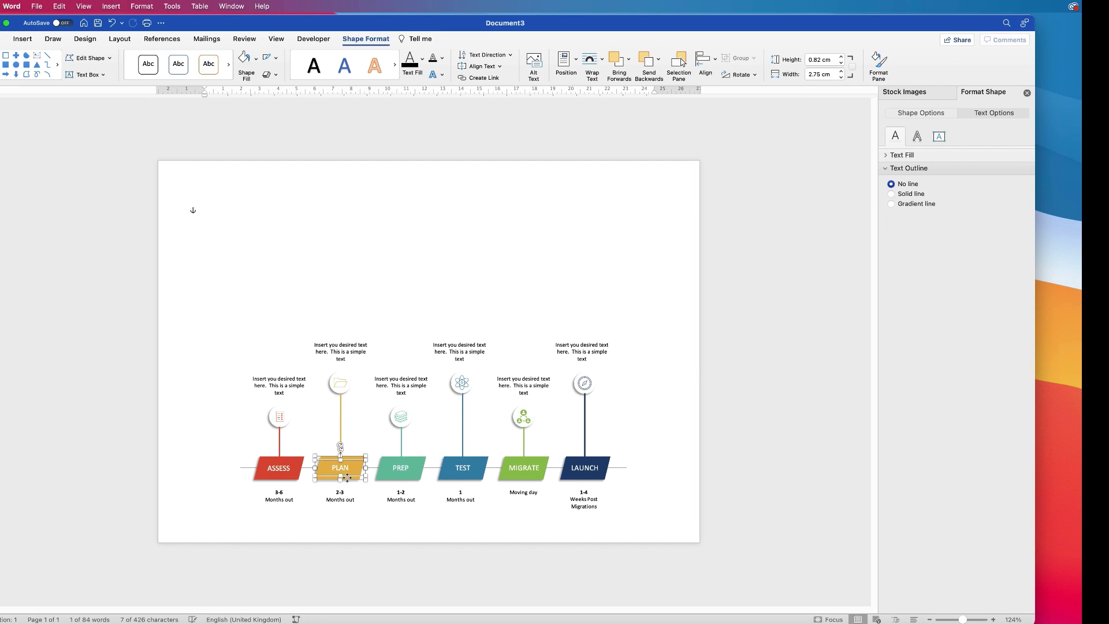
Group the ASSESS label with the red parallelogram.
left_click(287, 467)
left_click(287, 478, "shift")
left_click(740, 58)
left_click(746, 72)
Group the vertical connector lines, the six labelled parallelograms and the duration labels together.
left_click(585, 438)
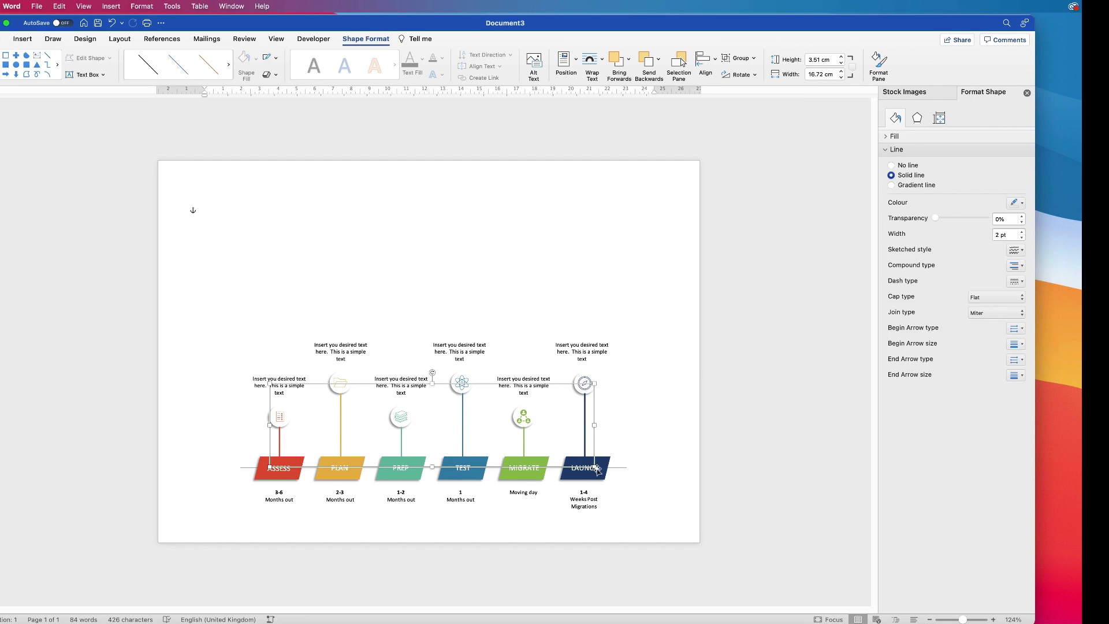
left_click(592, 475, "shift")
left_click(534, 476, "shift")
left_click(473, 478, "shift")
left_click(412, 479, "shift")
left_click(350, 477, "shift")
left_click(287, 476, "shift")
left_click(278, 494, "shift")
left_click(741, 58)
left_click(746, 72)
left_click(583, 361)
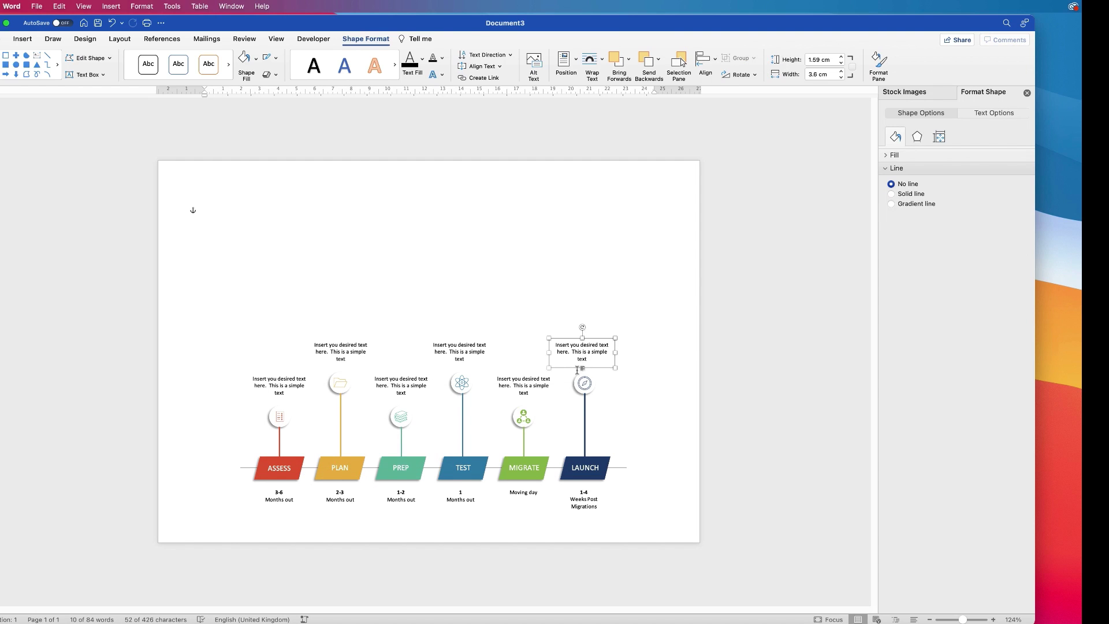
left_click(585, 383, "shift")
left_click(524, 386, "shift")
left_click(459, 352, "shift")
left_click(401, 385, "shift")
left_click(401, 416, "shift")
left_click(340, 383, "shift")
left_click(339, 342, "shift")
left_click(284, 417)
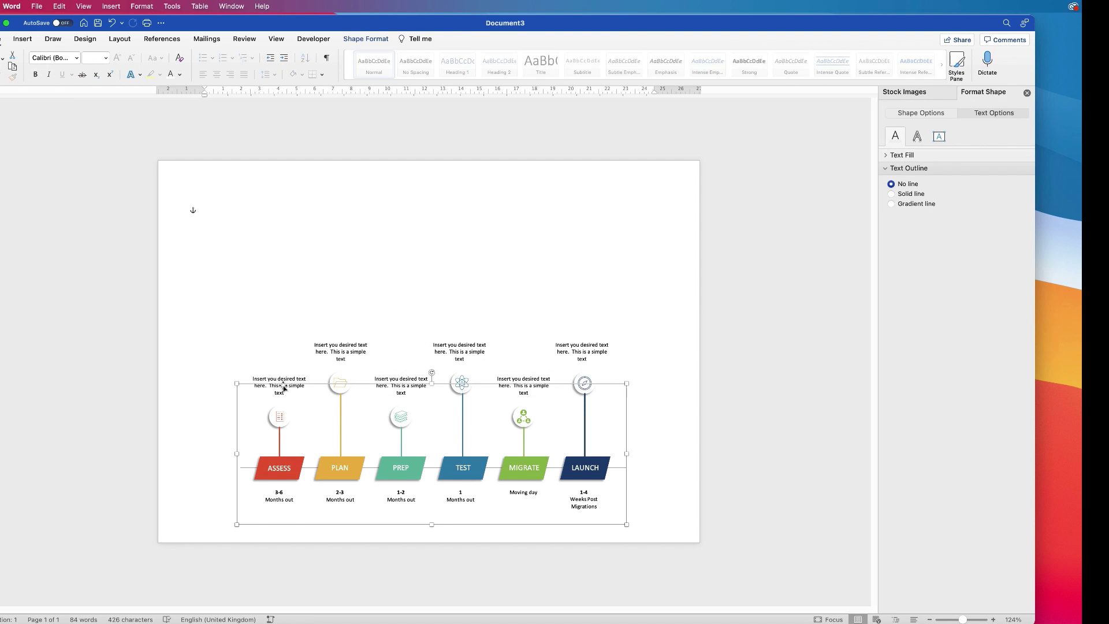
left_click(282, 388, "shift")
Group the six icons inside the circles together.
left_click(280, 417)
left_click(340, 383, "shift")
left_click(400, 416, "shift")
left_click(461, 383, "shift")
left_click(524, 416, "shift")
left_click(584, 384, "shift")
left_click(421, 39)
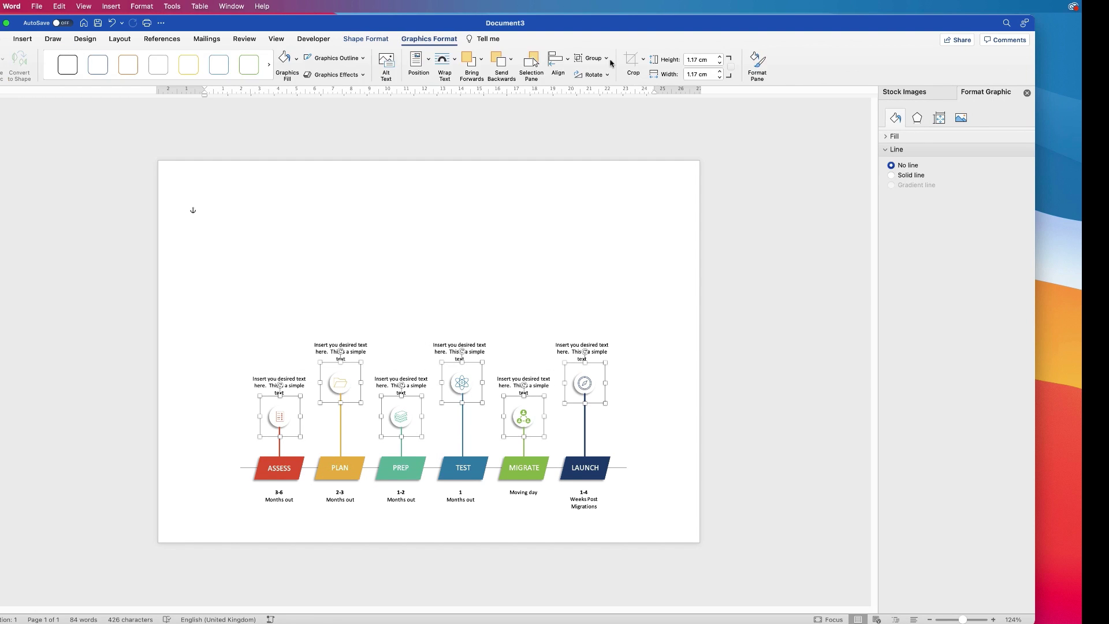
left_click(604, 58)
Group the six description text boxes above the icons together.
left_click(523, 386, "shift")
left_click(459, 353, "shift")
left_click(400, 386, "shift")
left_click(340, 353, "shift")
left_click(280, 386, "shift")
left_click(740, 58)
left_click(744, 72)
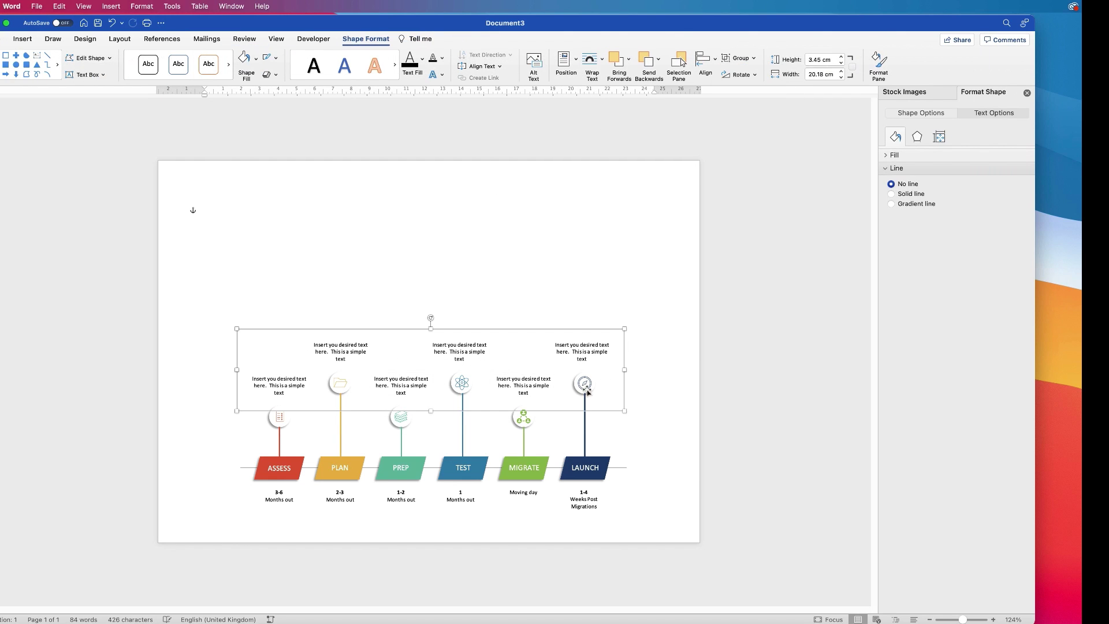
Group all timeline parts, including the horizontal line, into one graphic and move it slightly up and left on the page.
left_click(585, 386, "shift")
left_click(639, 425)
left_click(619, 467)
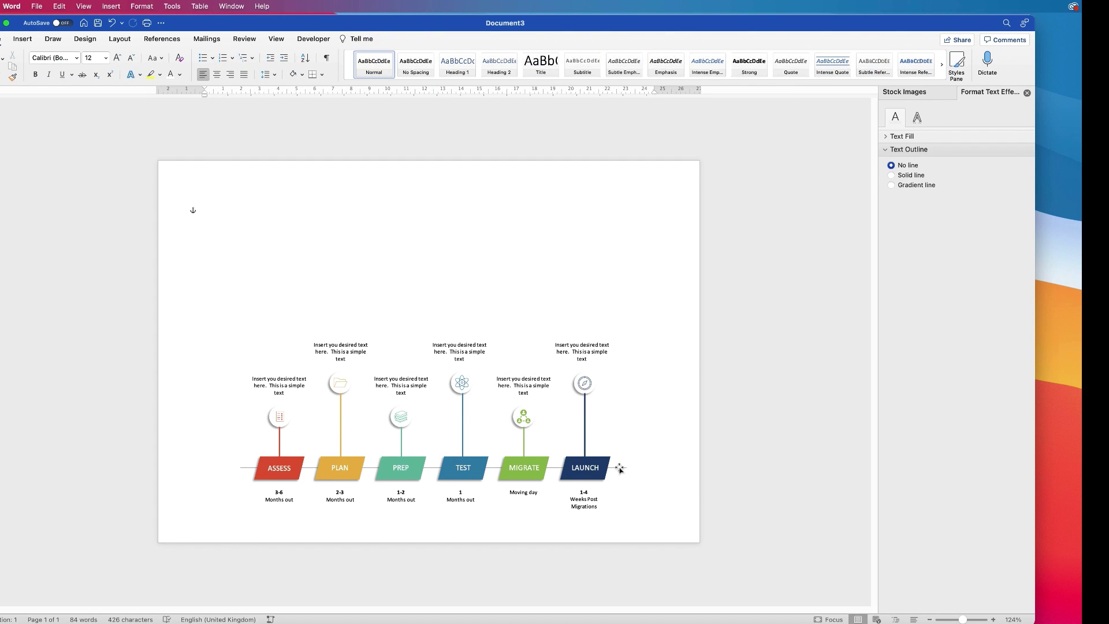
left_click(598, 467, "shift")
left_click(365, 38)
left_click(741, 57)
left_click(744, 73)
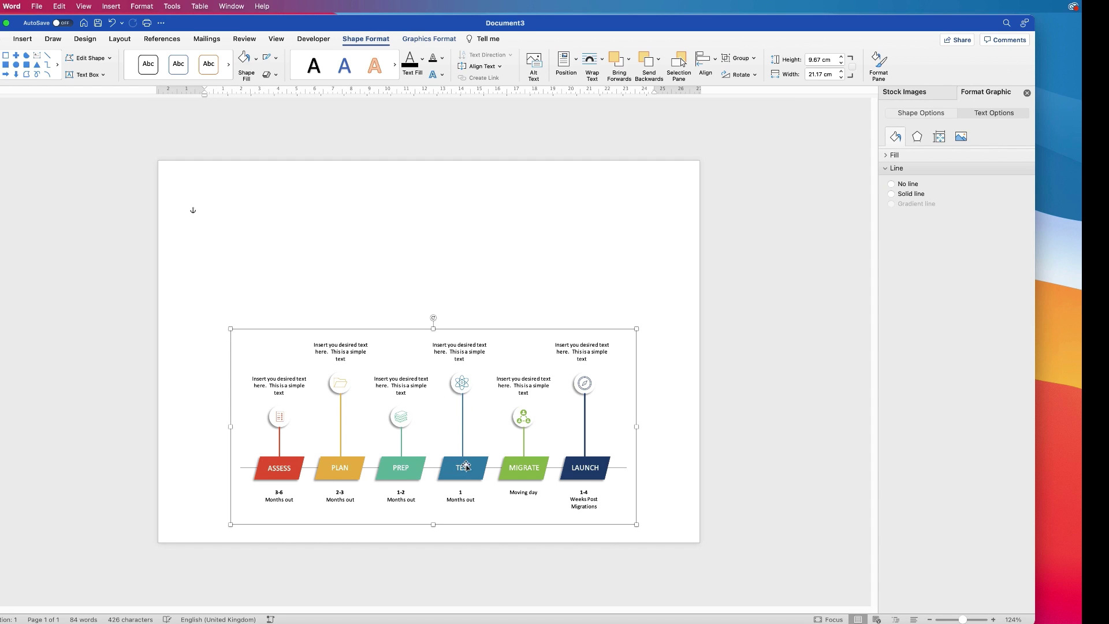
mouse_move(458, 470)
left_mouse_down()
mouse_move(531, 367)
mouse_move(390, 377)
mouse_move(511, 409)
mouse_move(491, 455)
mouse_move(451, 459)
left_mouse_up()
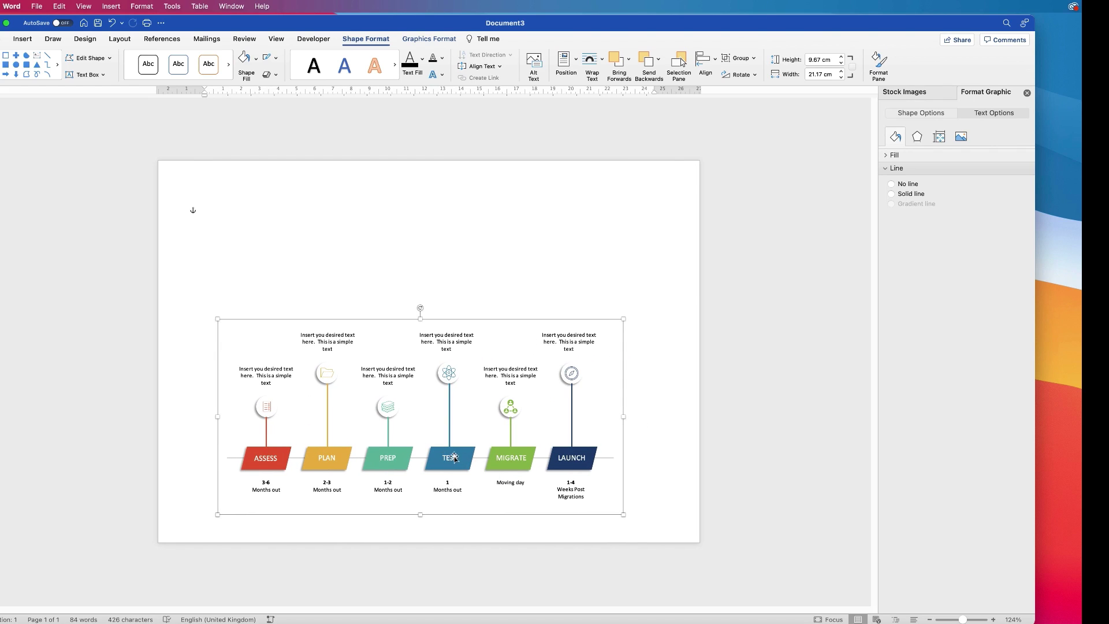